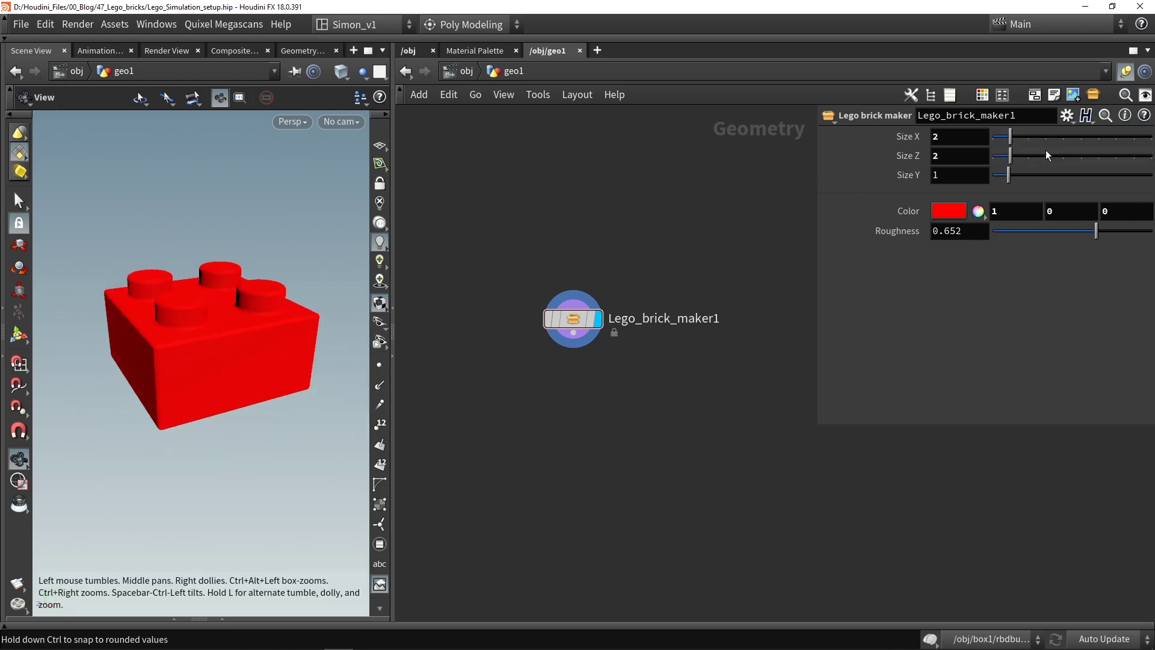
# - Set the Lego brick's Size Y to 0.57 and change its color to cyan
pyautogui.moveTo(1009, 175)
pyautogui.mouseDown()
pyautogui.moveTo(999, 175)
pyautogui.moveTo(1055, 173)
pyautogui.moveTo(1003, 173)
pyautogui.mouseUp()
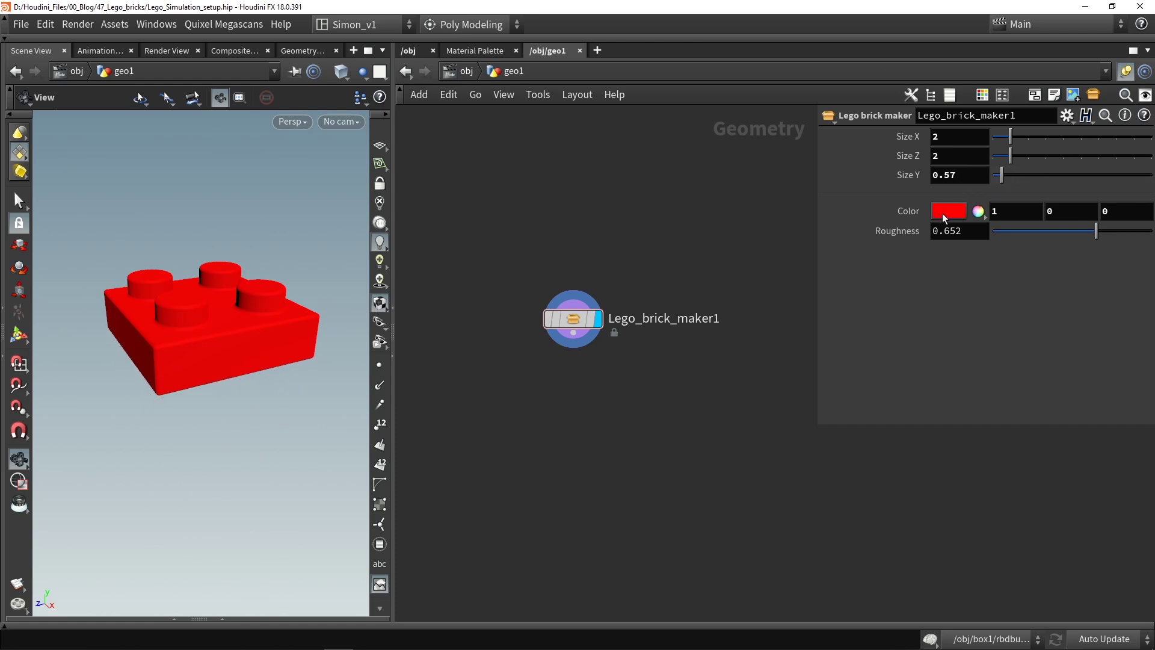
pyautogui.click(979, 211)
pyautogui.moveTo(739, 160)
pyautogui.mouseDown()
pyautogui.moveTo(644, 183)
pyautogui.moveTo(660, 179)
pyautogui.mouseUp()
pyautogui.click(1142, 47)
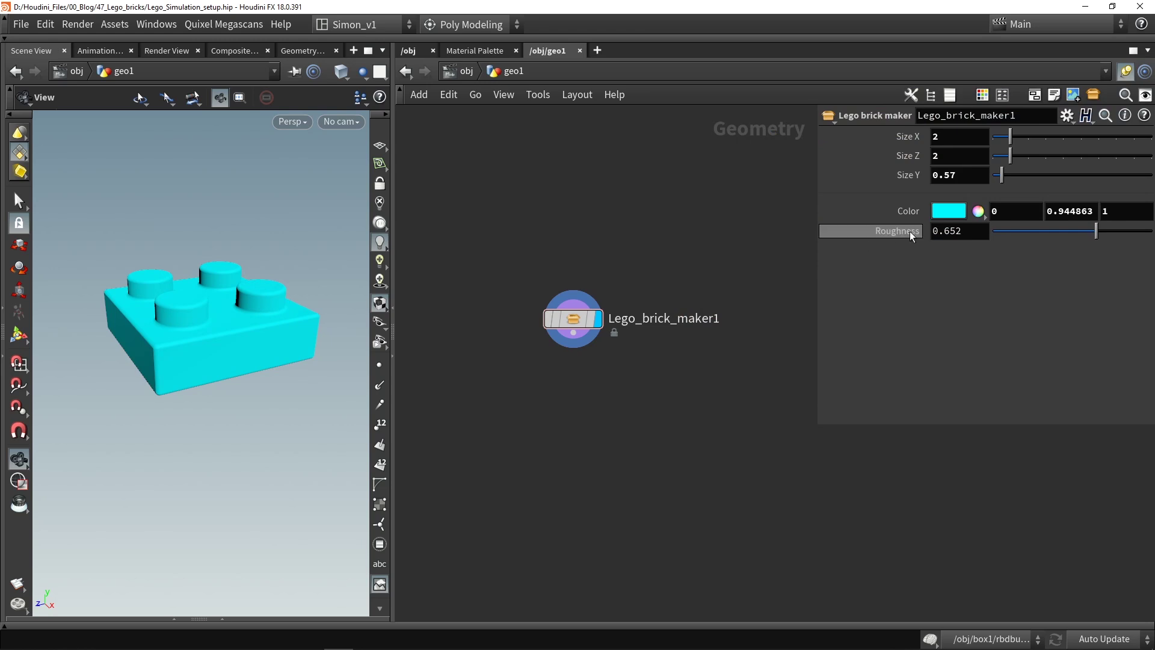
pyautogui.moveTo(211, 312); pyautogui.dragTo(173, 240)
pyautogui.moveTo(173, 239); pyautogui.dragTo(191, 287, button='middle')
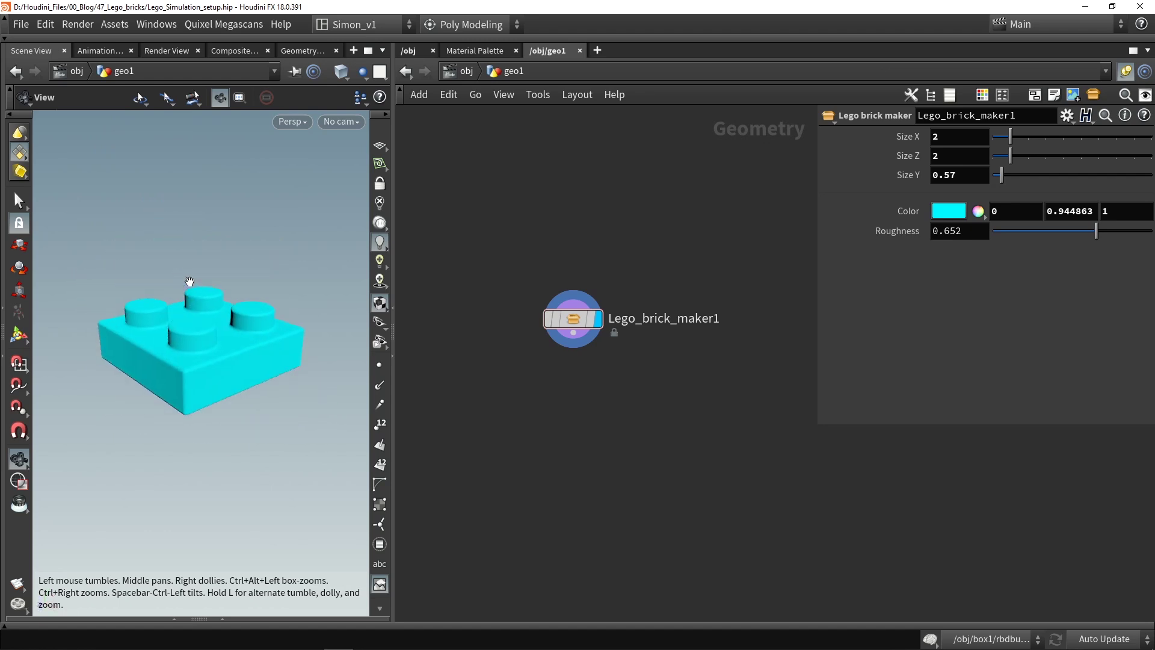
# - Duplicate the brick maker node into six brick variants, giving the second a Size X of 3 and the third a Size X of 4
pyautogui.moveTo(582, 325)
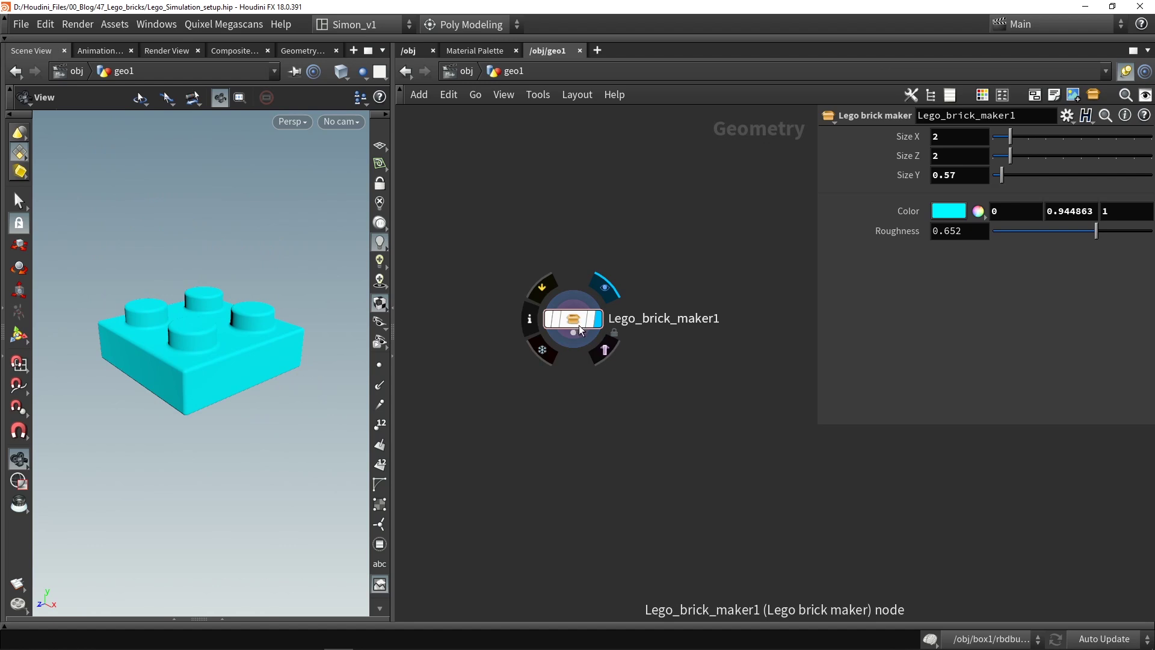
pyautogui.moveTo(579, 326)
pyautogui.mouseDown()
pyautogui.moveTo(507, 260)
pyautogui.moveTo(613, 295)
pyautogui.moveTo(577, 304)
pyautogui.mouseUp()
pyautogui.moveTo(507, 260)
pyautogui.moveTo(1010, 137); pyautogui.dragTo(1027, 137)
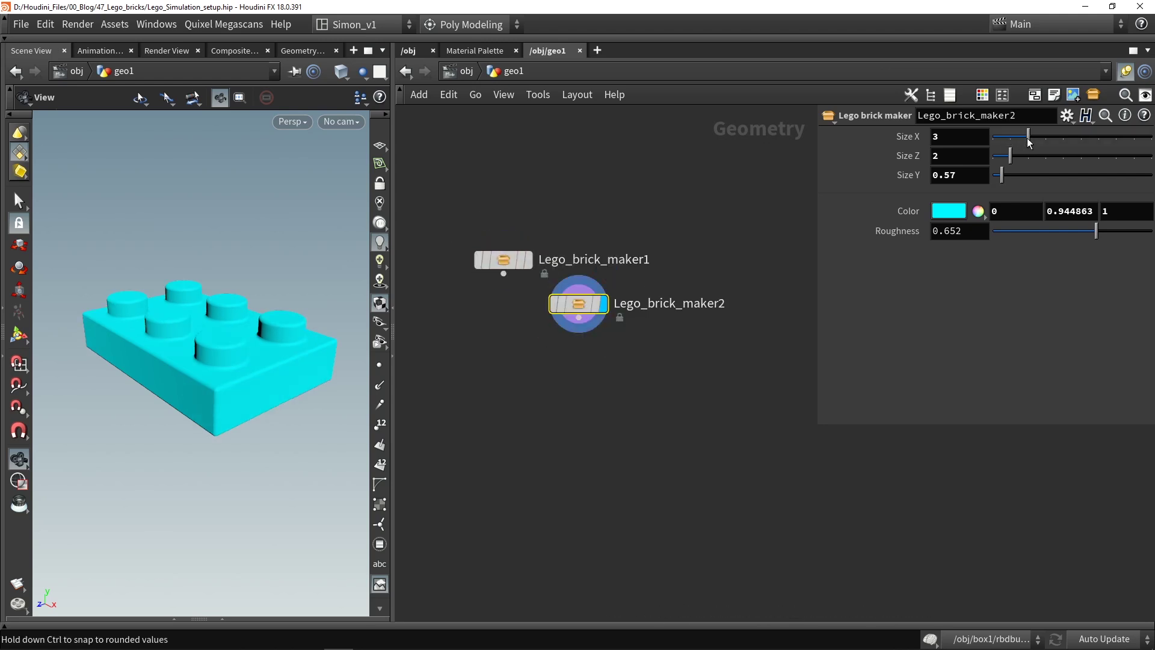
pyautogui.moveTo(1028, 137); pyautogui.dragTo(1046, 137)
pyautogui.keyDown('alt'); pyautogui.moveTo(651, 348); pyautogui.dragTo(727, 395); pyautogui.keyUp('alt')
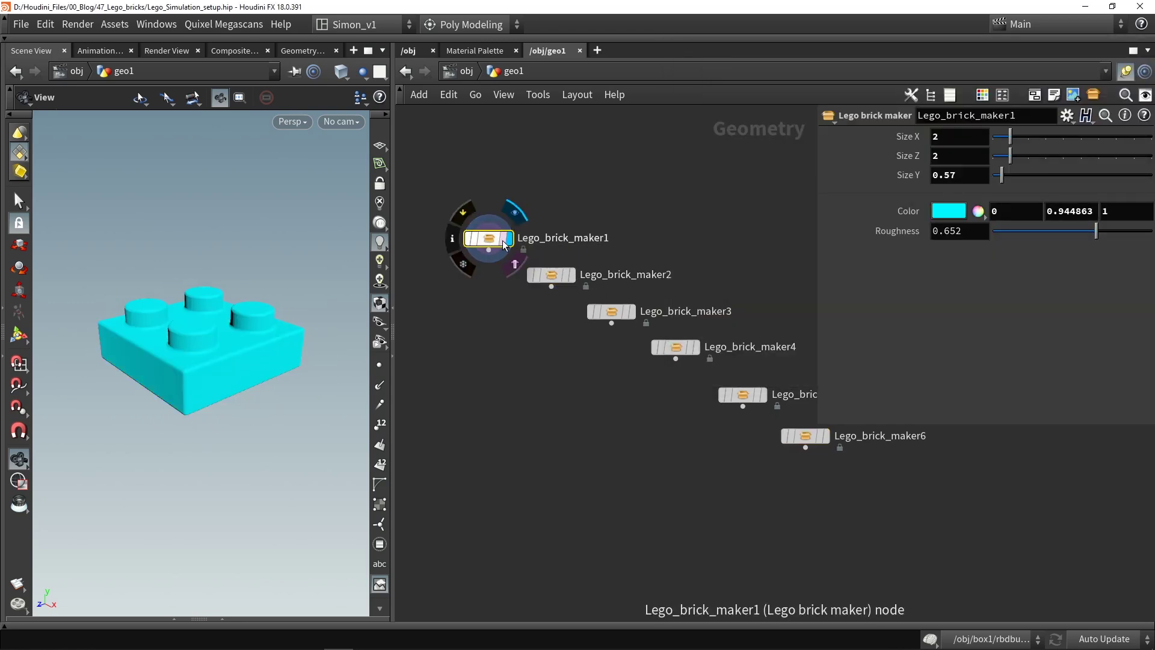
# - Display the second through sixth brick makers one after another to review the size and color of each brick variant
pyautogui.click(556, 275)
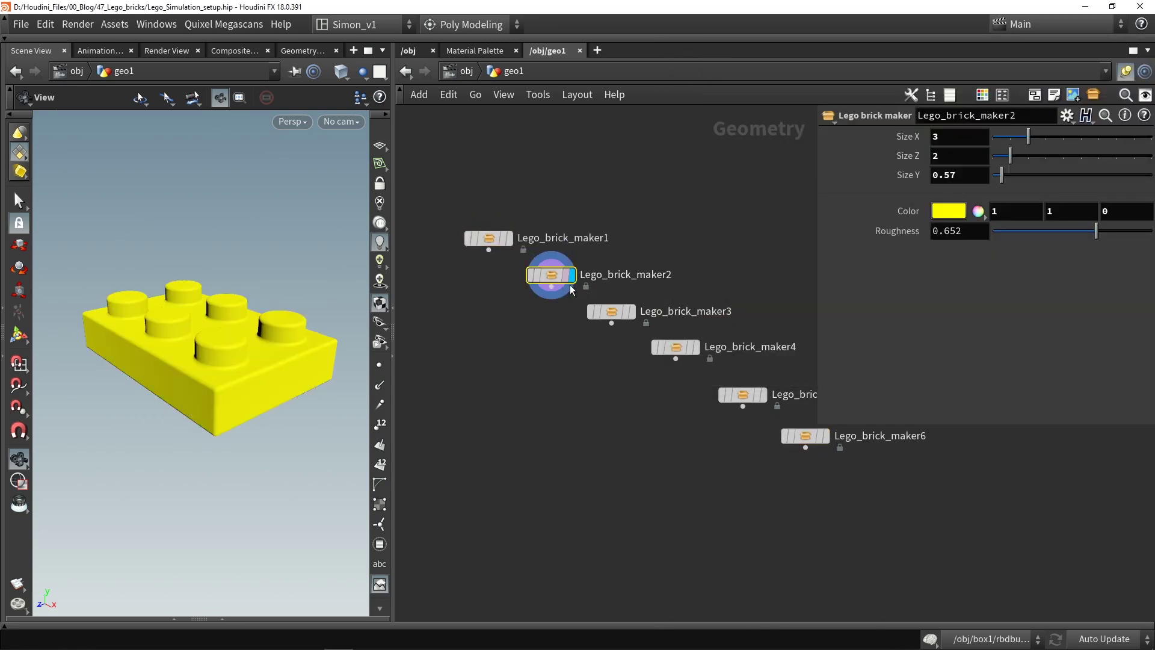
pyautogui.click(631, 317)
pyautogui.click(695, 348)
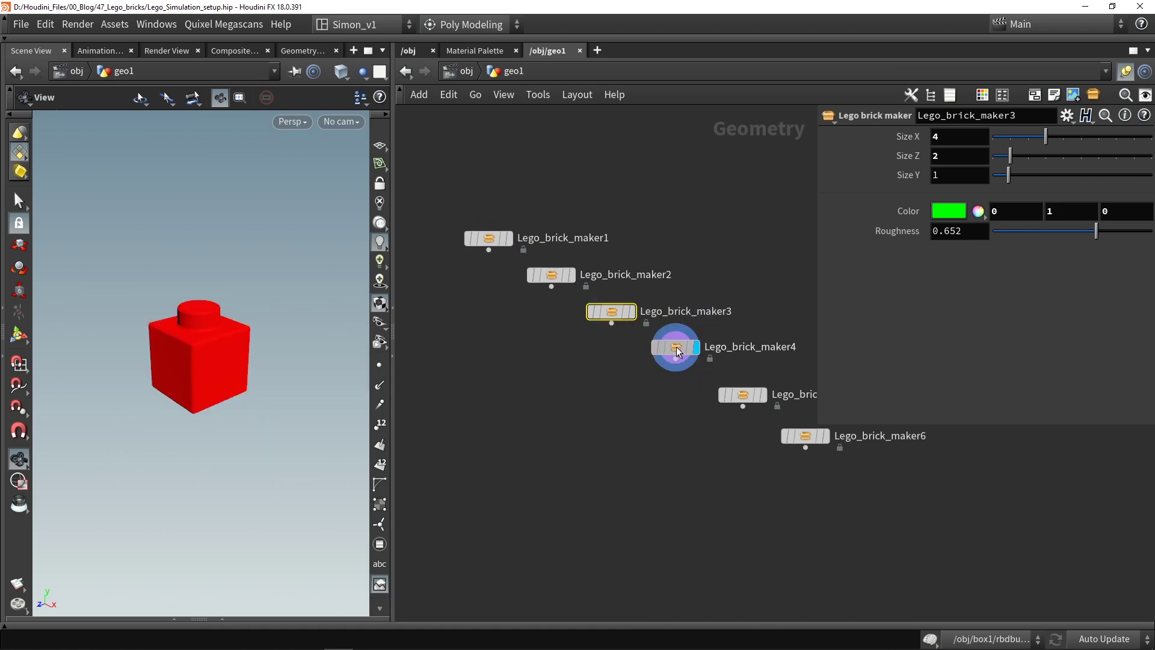
pyautogui.click(677, 350)
pyautogui.click(760, 395)
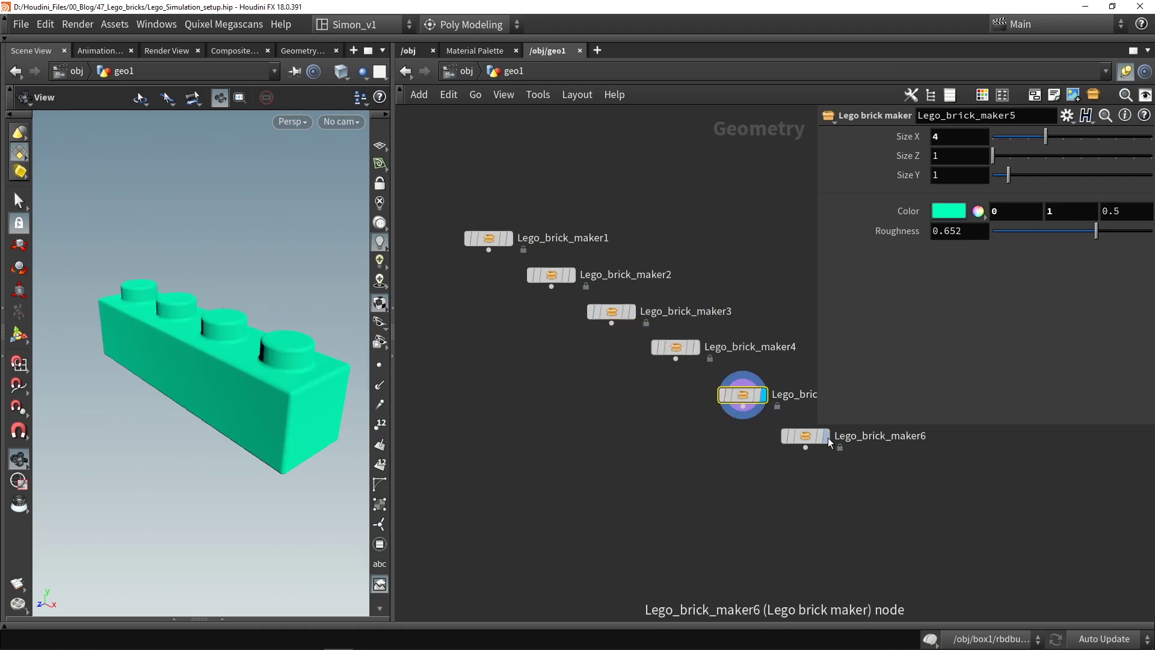
pyautogui.click(829, 442)
pyautogui.click(805, 435)
pyautogui.press('h')
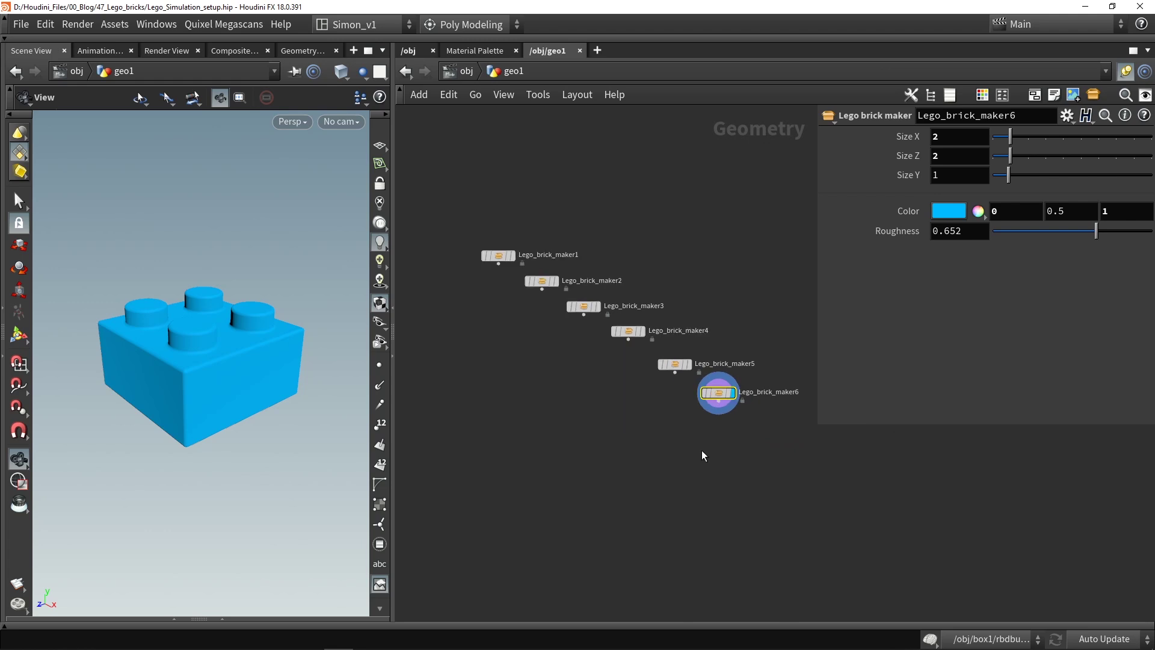
pyautogui.moveTo(794, 463); pyautogui.dragTo(457, 175)
pyautogui.click(645, 438)
# - Add an Attribute Create node, connect it to Lego_brick_maker1's output and display it
pyautogui.scroll(-2, 643, 430)
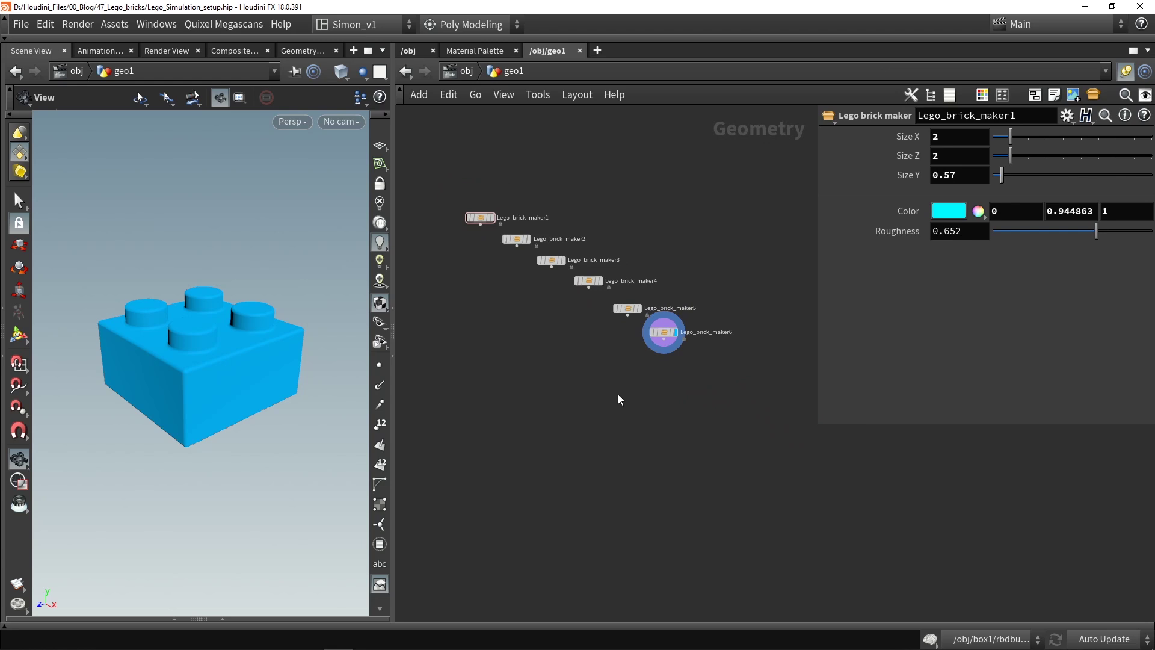
pyautogui.scroll(2, 499, 309)
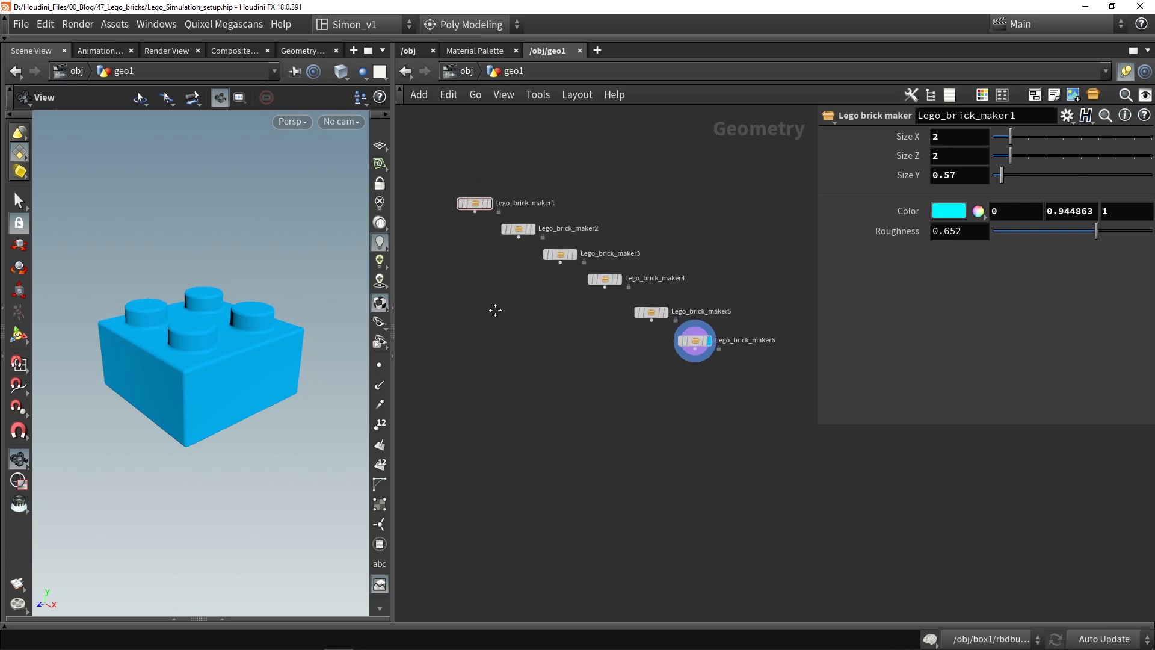
pyautogui.scroll(1, 504, 324)
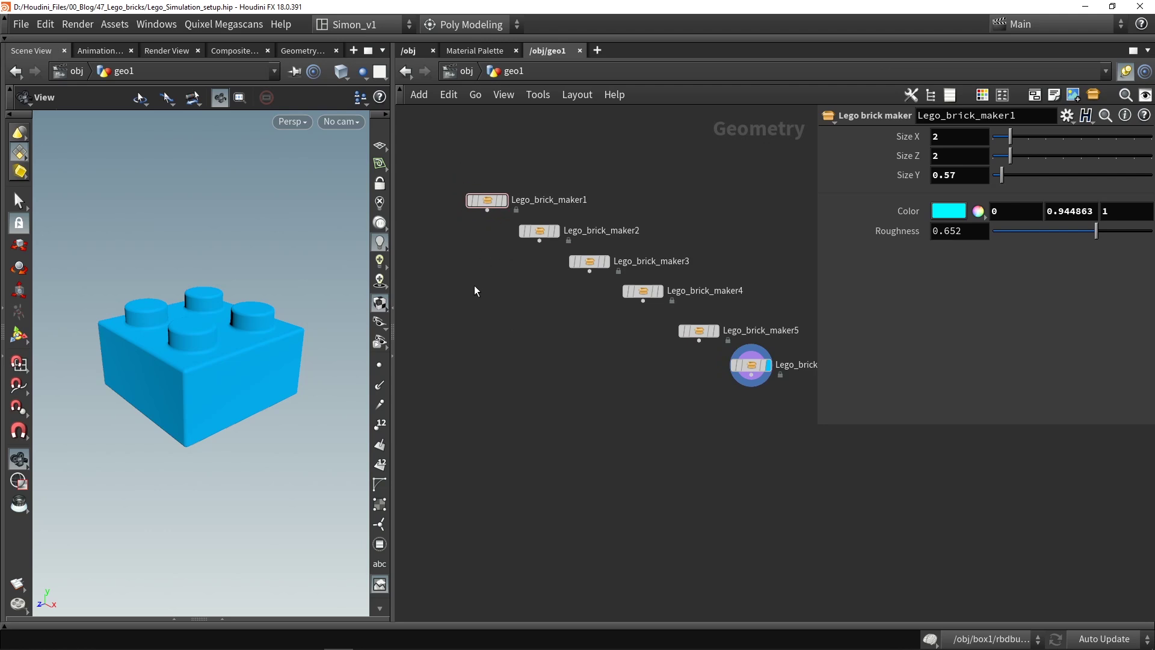
pyautogui.press('Tab')
pyautogui.write('cr')
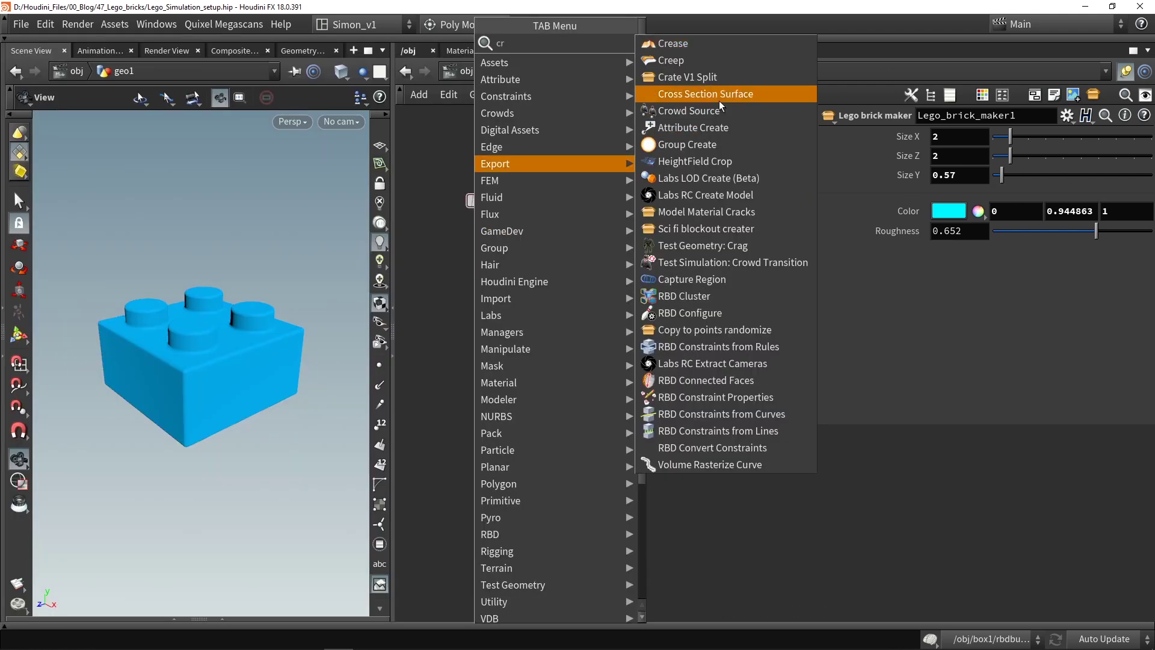
pyautogui.click(697, 128)
pyautogui.click(477, 264)
pyautogui.moveTo(487, 209); pyautogui.dragTo(474, 259)
pyautogui.moveTo(477, 270); pyautogui.dragTo(488, 269)
pyautogui.click(515, 269)
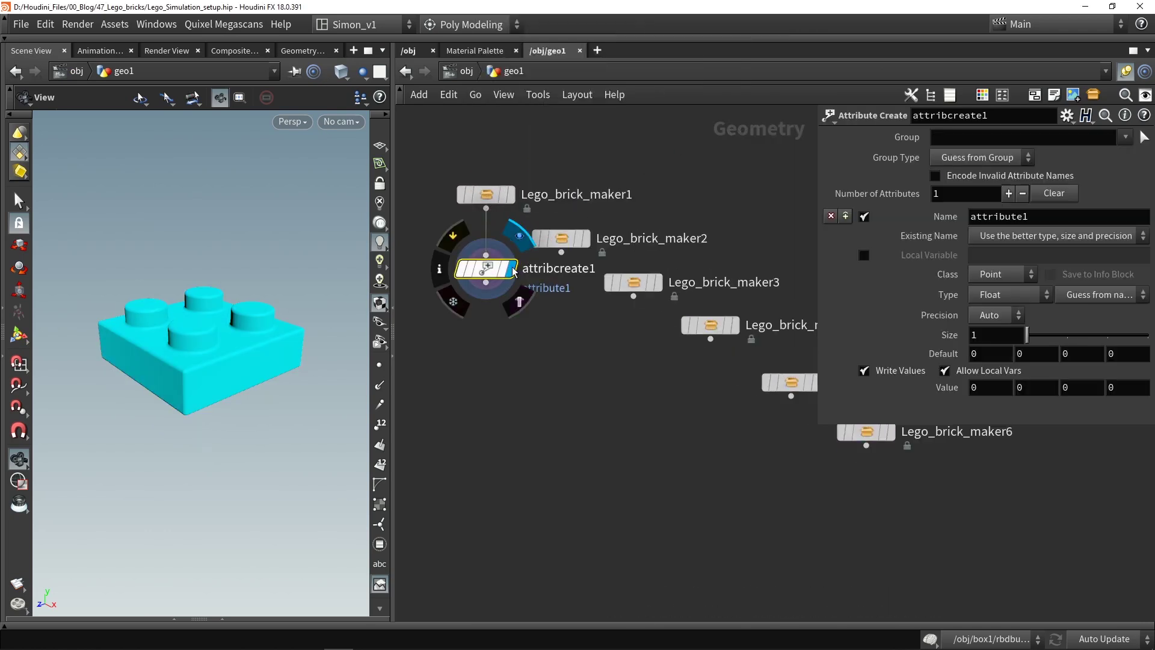
# - Name the new point attribute Brick_NR and leave its value at 0 for the first brick
pyautogui.doubleClick(1001, 215)
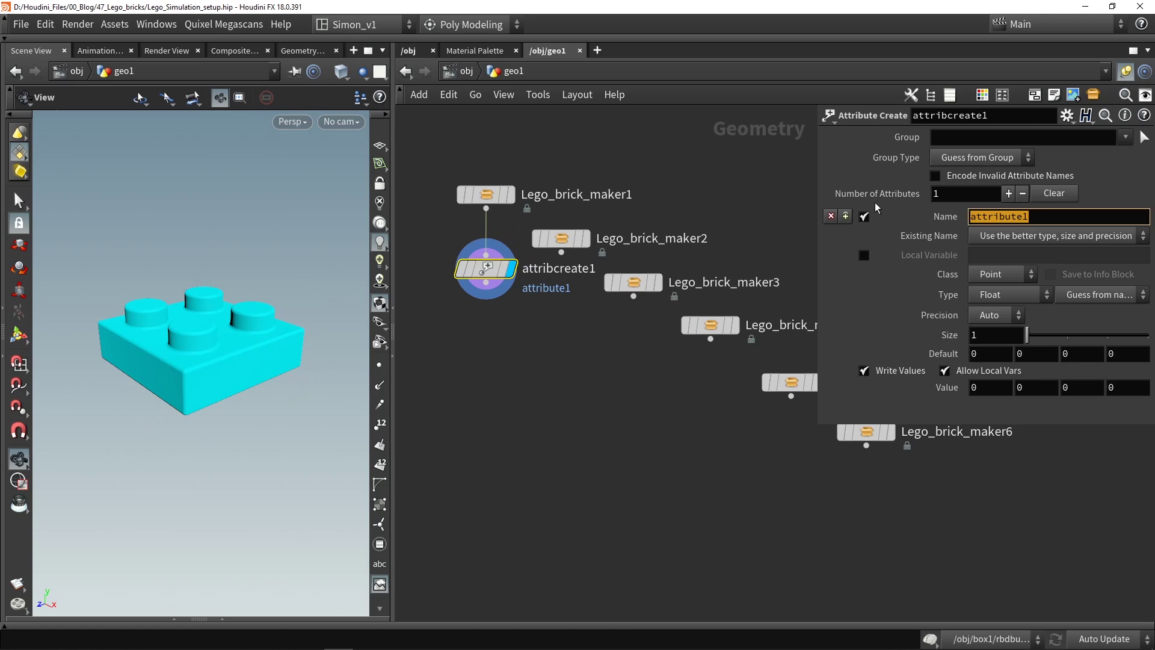
pyautogui.write('Brick_NR')
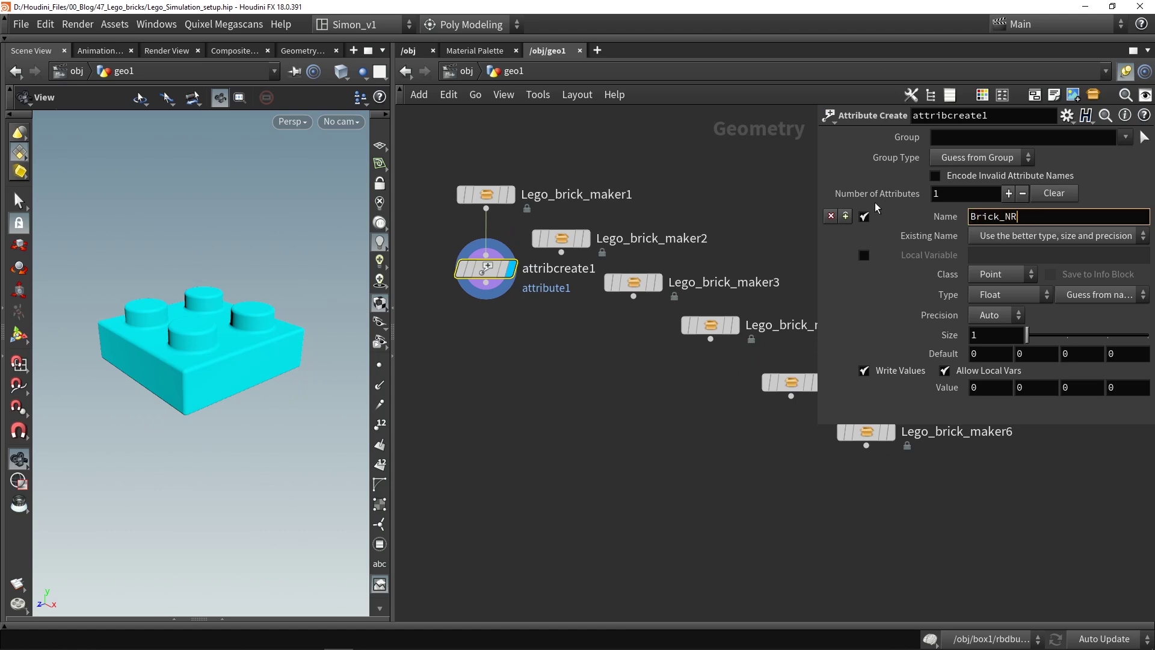
pyautogui.press('Return')
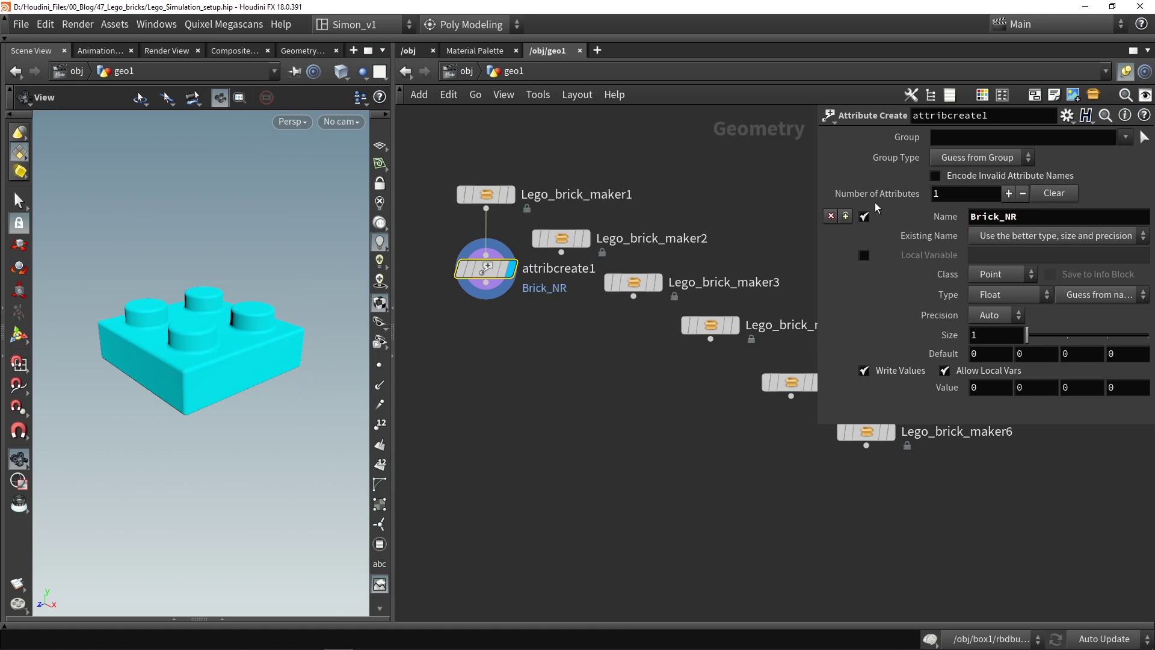
pyautogui.doubleClick(1002, 392)
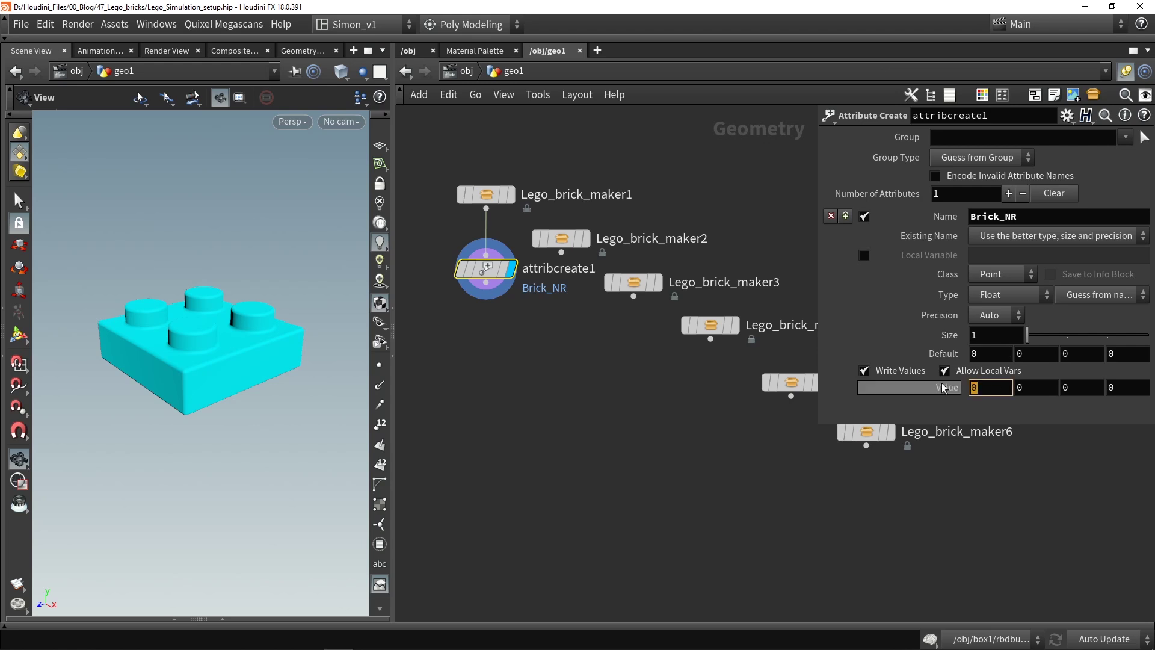
pyautogui.click(978, 408)
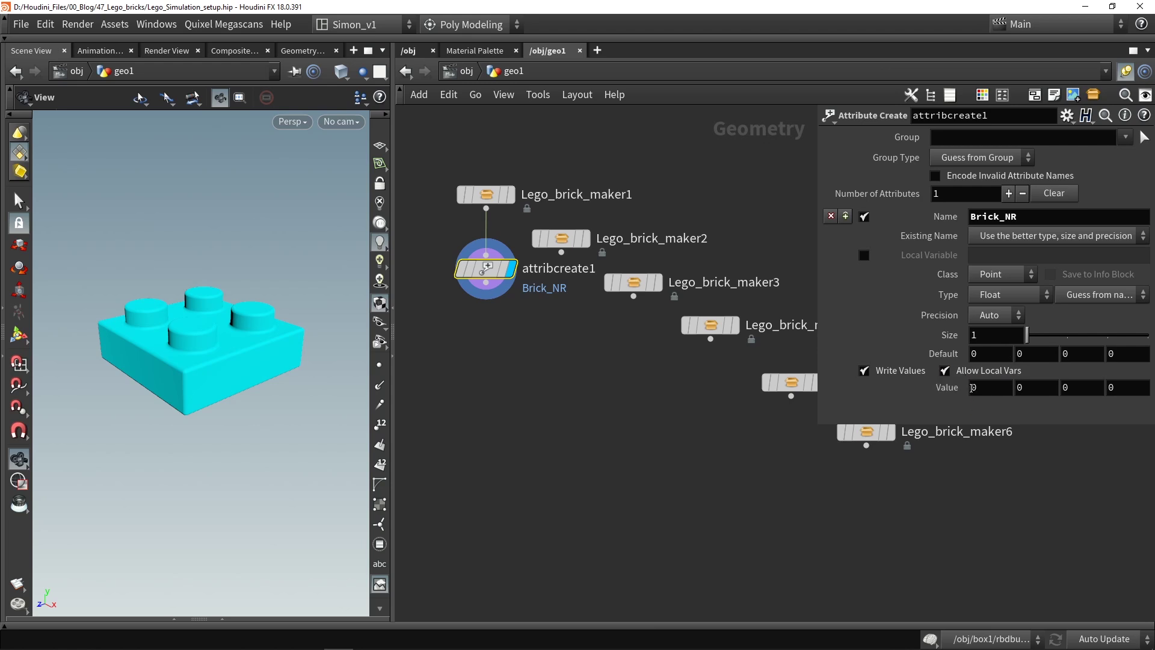
# - Duplicate the Brick_NR attribute node, connect the copy to Lego_brick_maker2 and set its value to 1
pyautogui.moveTo(489, 268); pyautogui.dragTo(552, 347)
pyautogui.click(554, 351)
pyautogui.moveTo(561, 252); pyautogui.dragTo(563, 348)
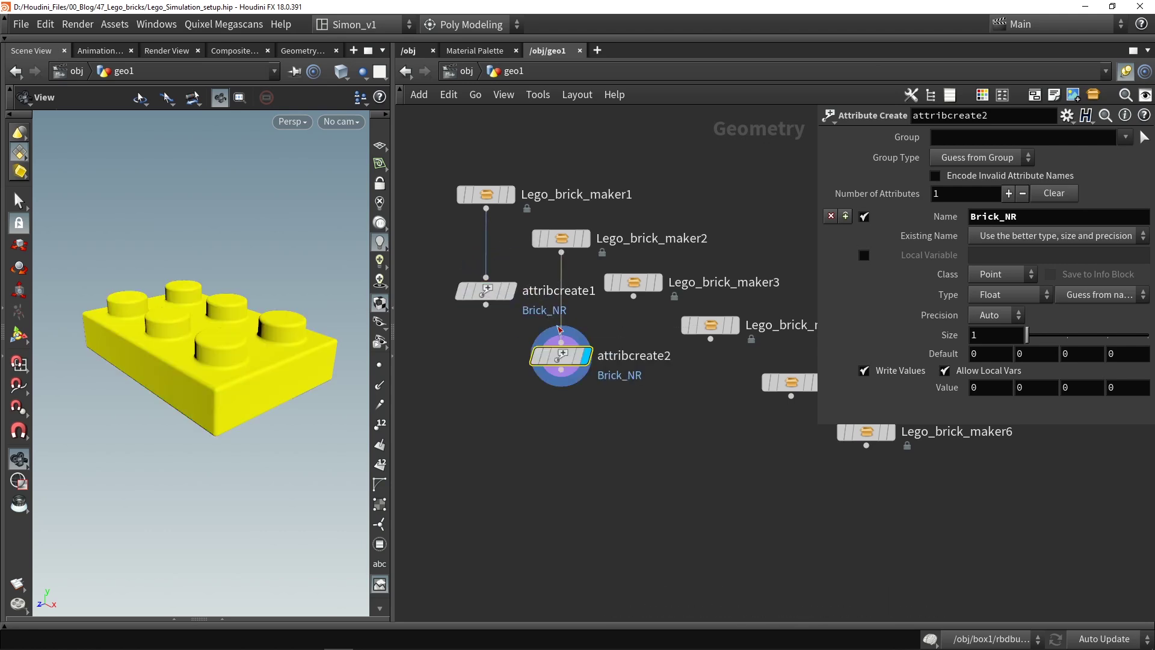
pyautogui.click(987, 387)
pyautogui.write('1')
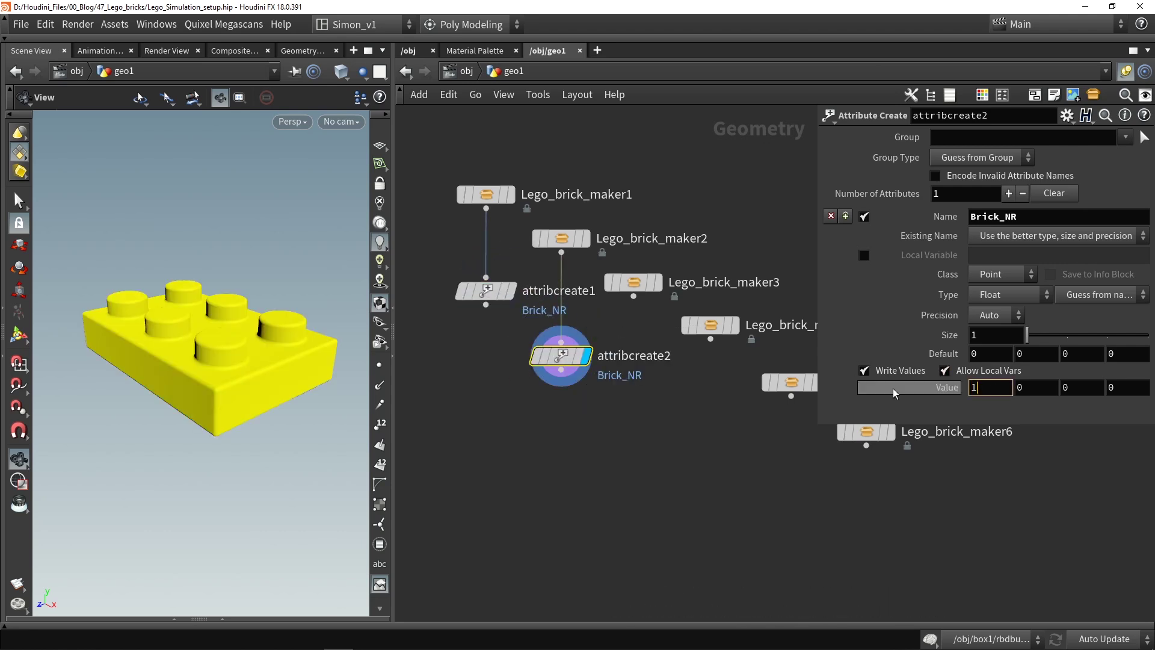
pyautogui.press('Return')
# - Create another copy of the Brick_NR attribute node for Lego_brick_maker3 and set its value to 2
pyautogui.keyDown('alt'); pyautogui.moveTo(563, 359); pyautogui.dragTo(654, 410); pyautogui.keyUp('alt')
pyautogui.moveTo(633, 302); pyautogui.dragTo(639, 409)
pyautogui.moveTo(985, 389); pyautogui.dragTo(918, 392)
pyautogui.write('2')
pyautogui.press('Return')
# - Connect another Brick_NR attribute copy to Lego_brick_maker4, set its value to 3 and align it beneath the brick node
pyautogui.keyDown('alt'); pyautogui.moveTo(634, 406); pyautogui.dragTo(727, 455); pyautogui.keyUp('alt')
pyautogui.moveTo(711, 340); pyautogui.dragTo(726, 440)
pyautogui.moveTo(986, 388); pyautogui.dragTo(933, 387)
pyautogui.write('3')
pyautogui.press('Return')
pyautogui.moveTo(727, 454); pyautogui.dragTo(711, 452)
# - Place a further Brick_NR attribute copy beneath Lego_brick_maker5, wire it in and set its value to 4
pyautogui.keyDown('alt'); pyautogui.moveTo(711, 452); pyautogui.dragTo(805, 505); pyautogui.keyUp('alt')
pyautogui.moveTo(791, 397); pyautogui.dragTo(804, 490)
pyautogui.moveTo(805, 504); pyautogui.dragTo(791, 499)
pyautogui.moveTo(986, 388); pyautogui.dragTo(938, 386)
pyautogui.write('4')
pyautogui.press('Return')
# - Wire a sixth Brick_NR attribute copy to Lego_brick_maker6 and set its value to 5
pyautogui.moveTo(906, 550); pyautogui.dragTo(738, 472, button='middle')
pyautogui.keyDown('alt'); pyautogui.moveTo(624, 421); pyautogui.dragTo(673, 457); pyautogui.keyUp('alt')
pyautogui.moveTo(699, 368); pyautogui.dragTo(673, 444)
pyautogui.moveTo(673, 456); pyautogui.dragTo(699, 457)
pyautogui.scroll(1, 980, 390)
pyautogui.scroll(-3, 748, 472)
pyautogui.scroll(1, 739, 498)
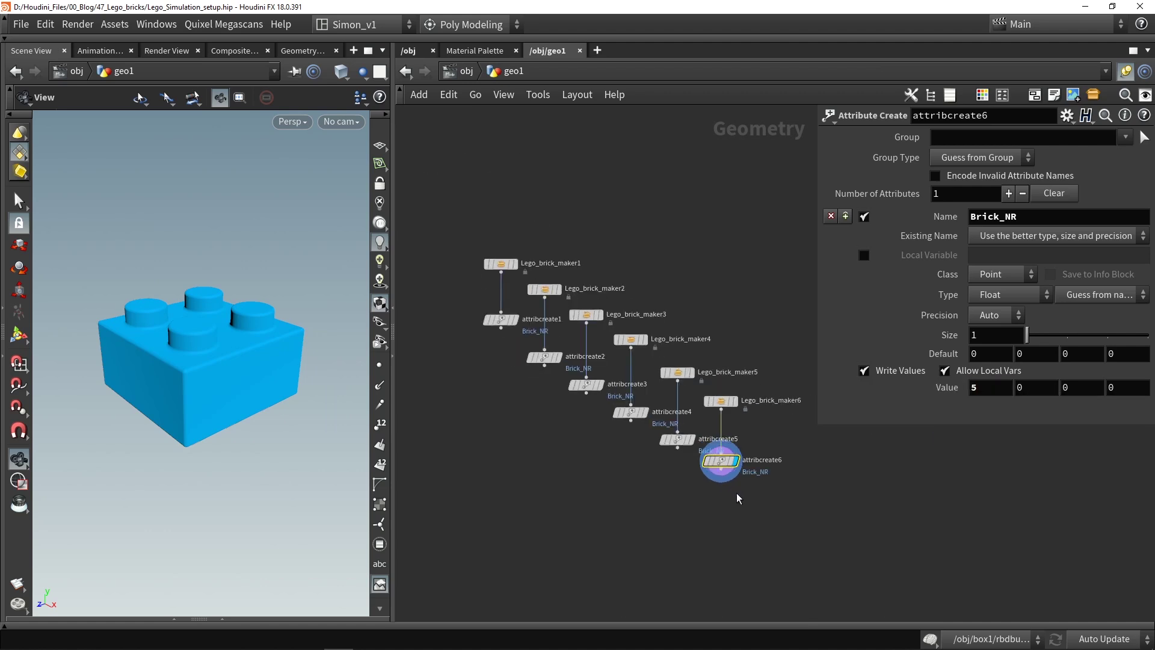
pyautogui.moveTo(632, 518); pyautogui.dragTo(651, 474, button='middle')
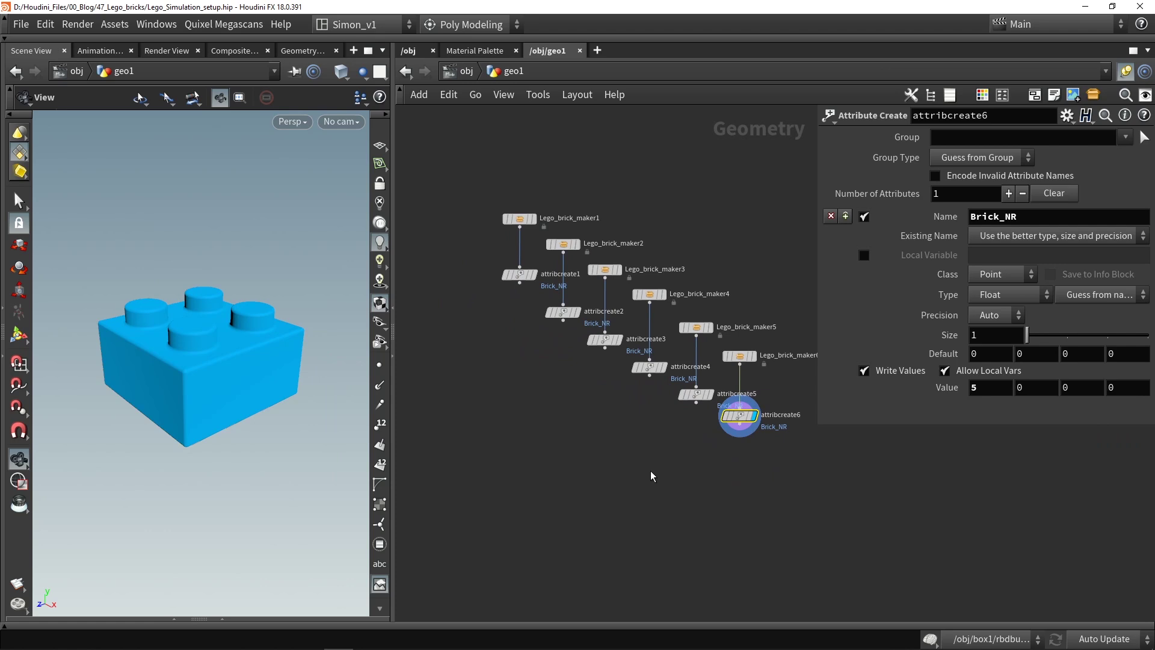
# - Connect all six Attribute Create nodes into one Merge node and display the merged bricks
pyautogui.moveTo(755, 463); pyautogui.dragTo(593, 343)
pyautogui.keyDown('shift'); pyautogui.moveTo(533, 307); pyautogui.dragTo(511, 269); pyautogui.keyUp('shift')
pyautogui.moveTo(571, 325)
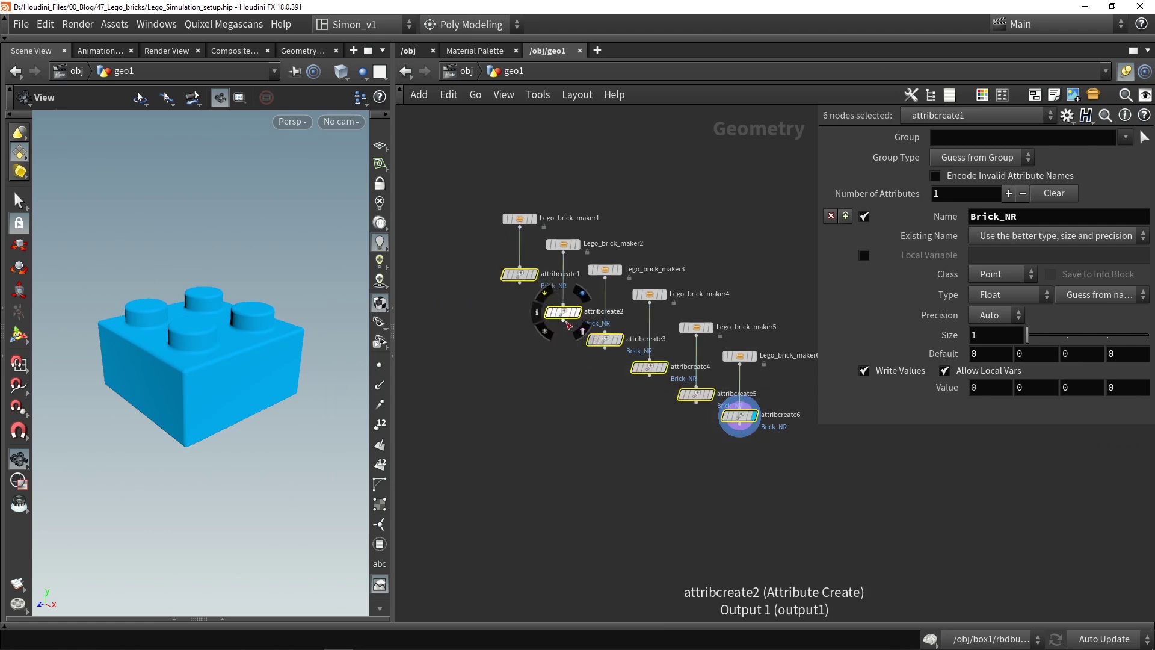
pyautogui.moveTo(566, 326); pyautogui.dragTo(588, 512)
pyautogui.press('Escape')
pyautogui.scroll(3, 581, 485)
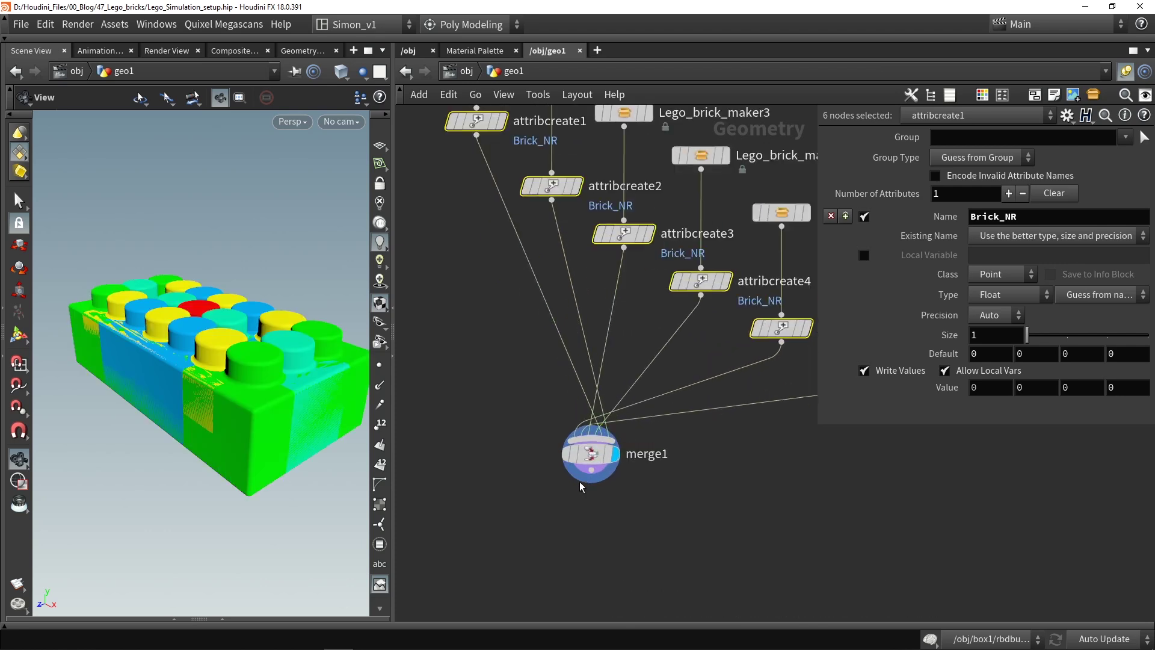
pyautogui.moveTo(595, 460); pyautogui.dragTo(590, 477)
pyautogui.moveTo(201, 345); pyautogui.dragTo(162, 350)
pyautogui.scroll(-5, 656, 450)
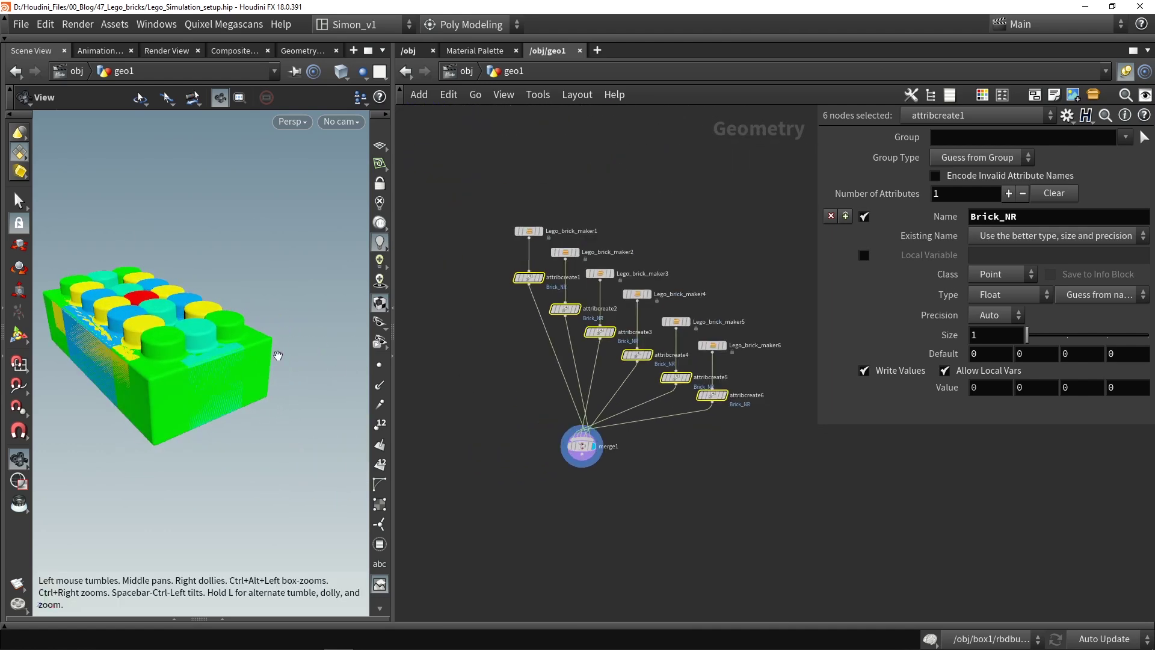
# - Add a Grid node beside the merge, display it and set its primitive type to Points
pyautogui.moveTo(691, 477); pyautogui.dragTo(588, 453, button='middle')
pyautogui.click(657, 407)
pyautogui.moveTo(646, 418); pyautogui.dragTo(670, 400, button='middle')
pyautogui.press('Tab')
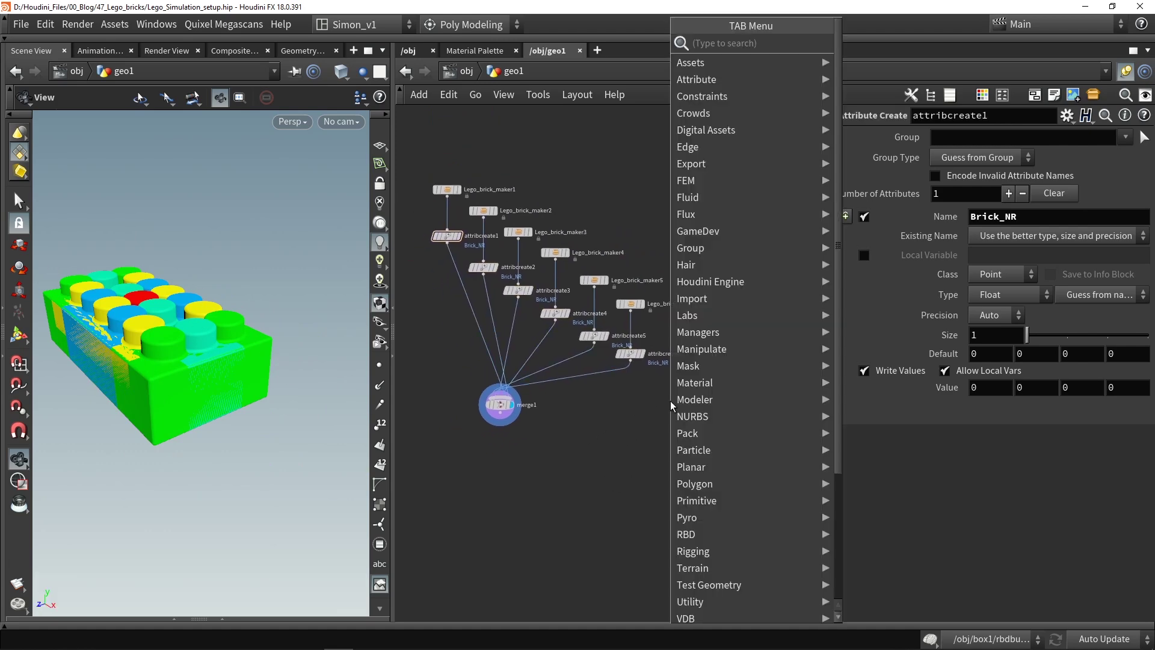
pyautogui.write('gri')
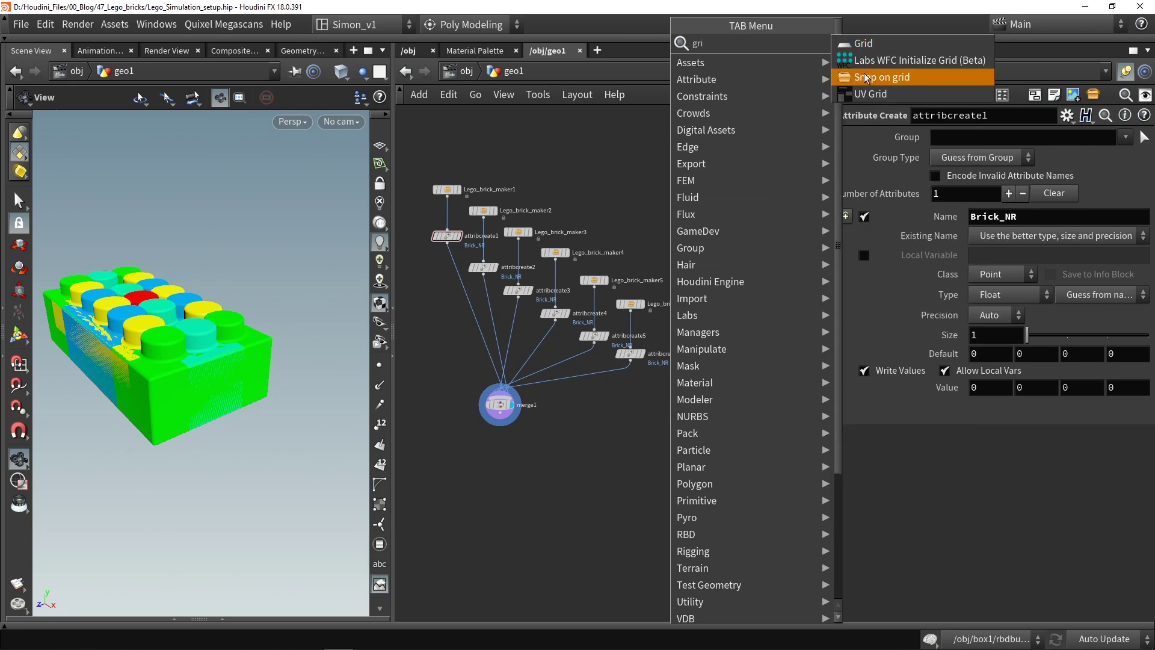
pyautogui.click(865, 43)
pyautogui.click(720, 403)
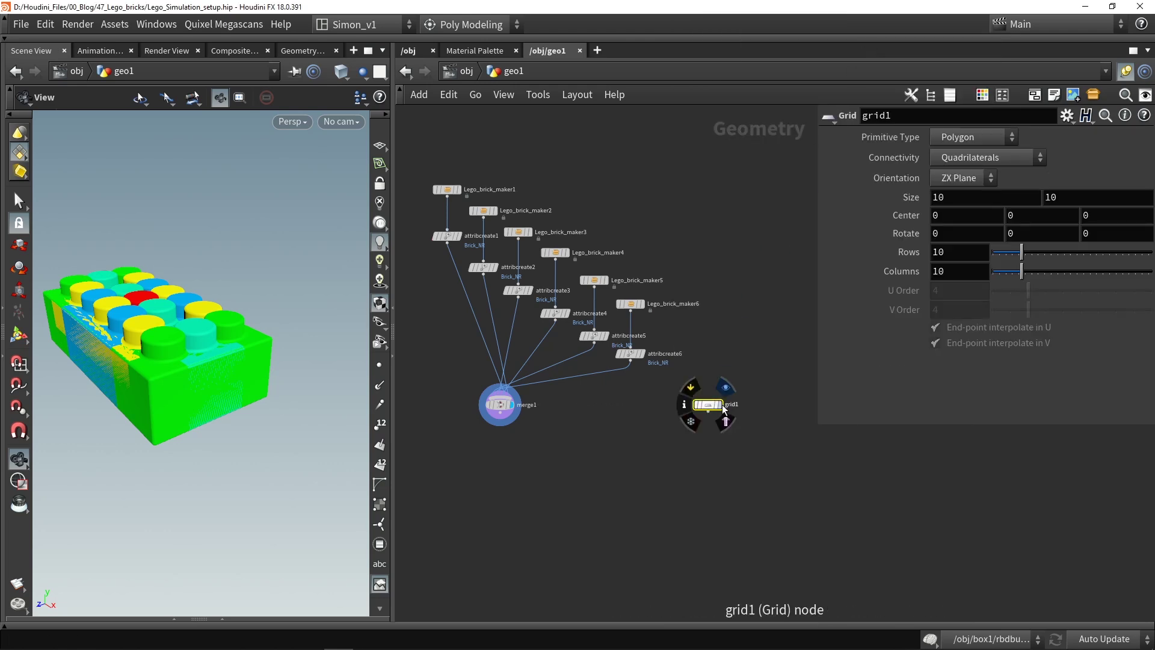
pyautogui.click(720, 404)
pyautogui.press('g')
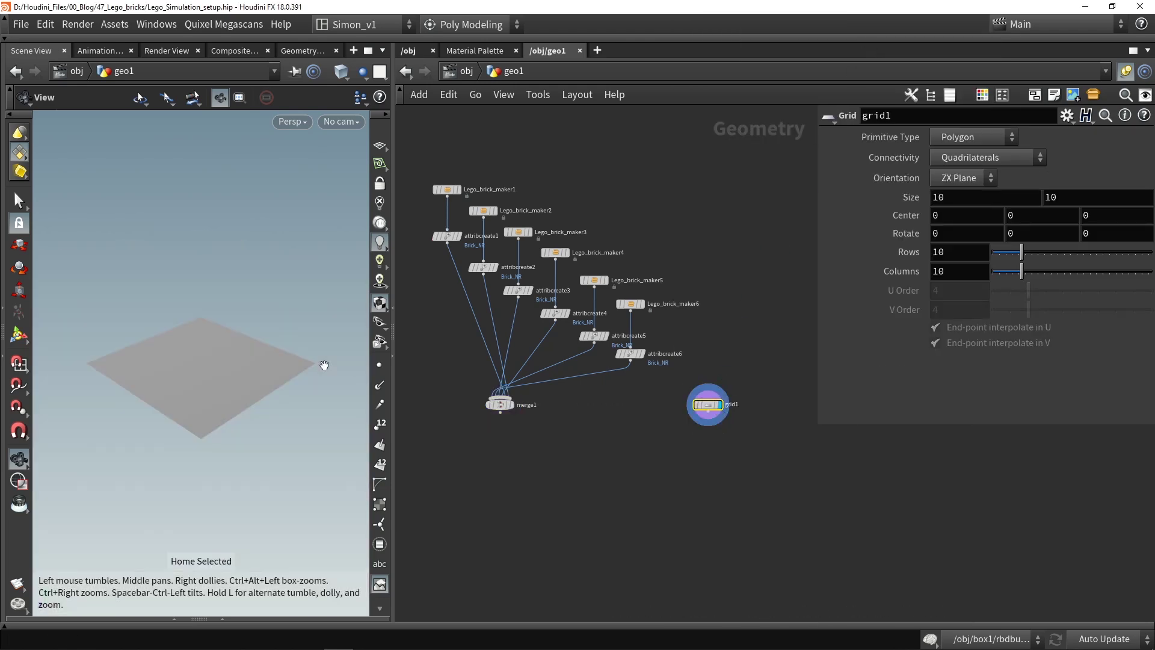
pyautogui.click(943, 139)
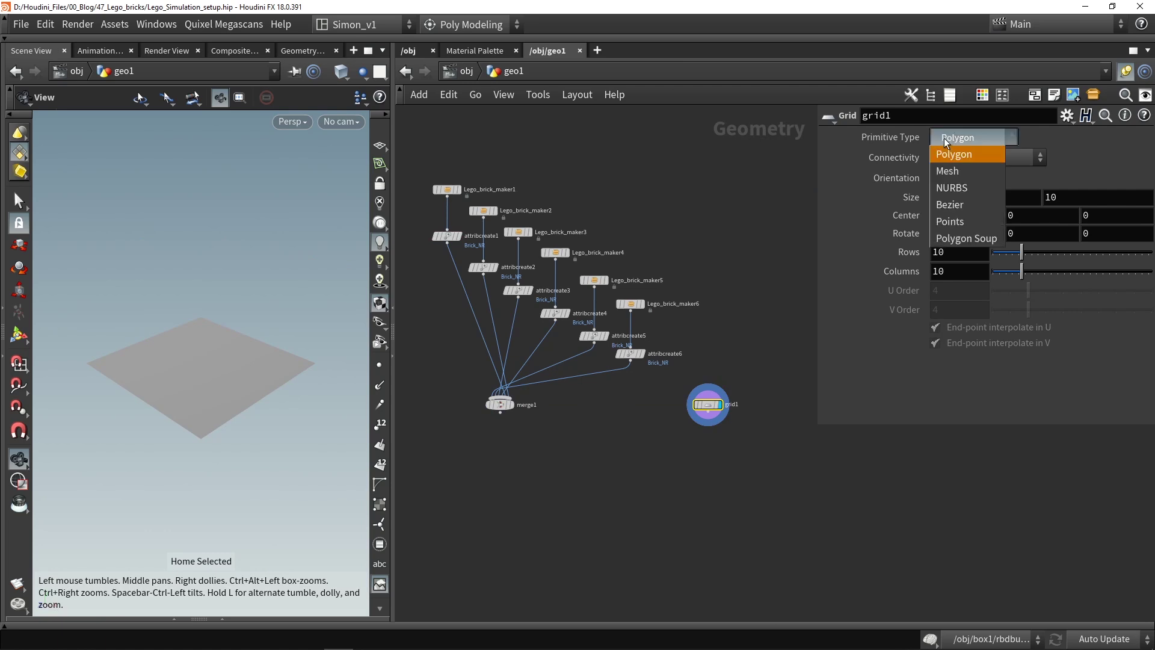
pyautogui.click(952, 222)
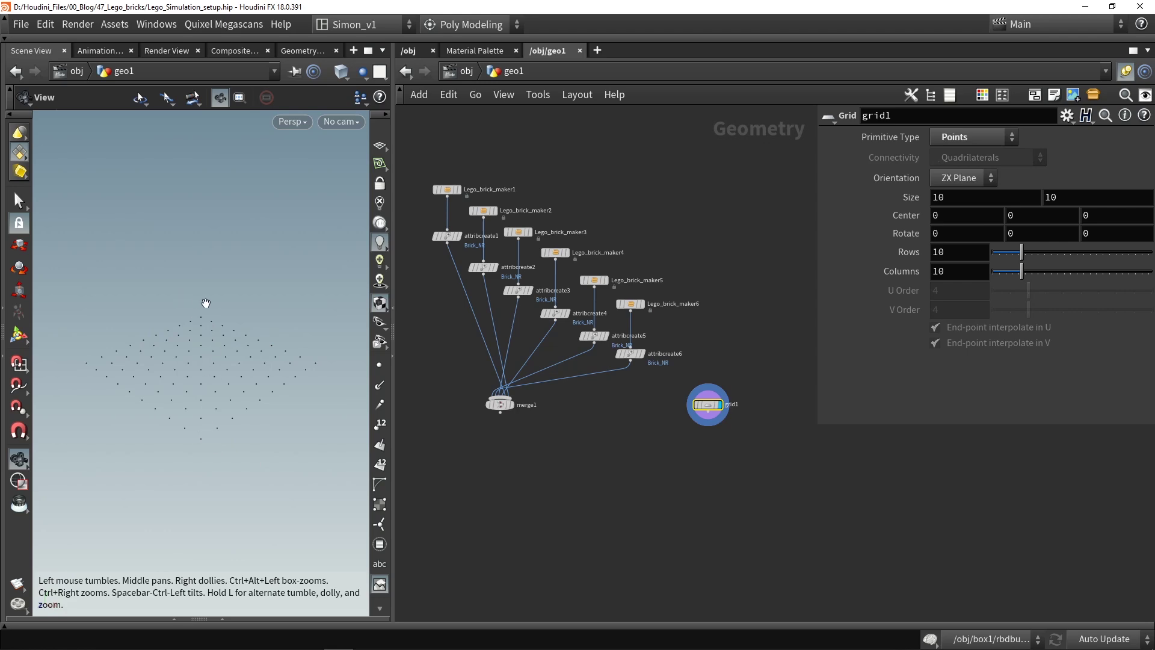
# - Add a Copy to Points node, feed it the merged bricks as source and the grid as target points, and display it
pyautogui.press('Tab')
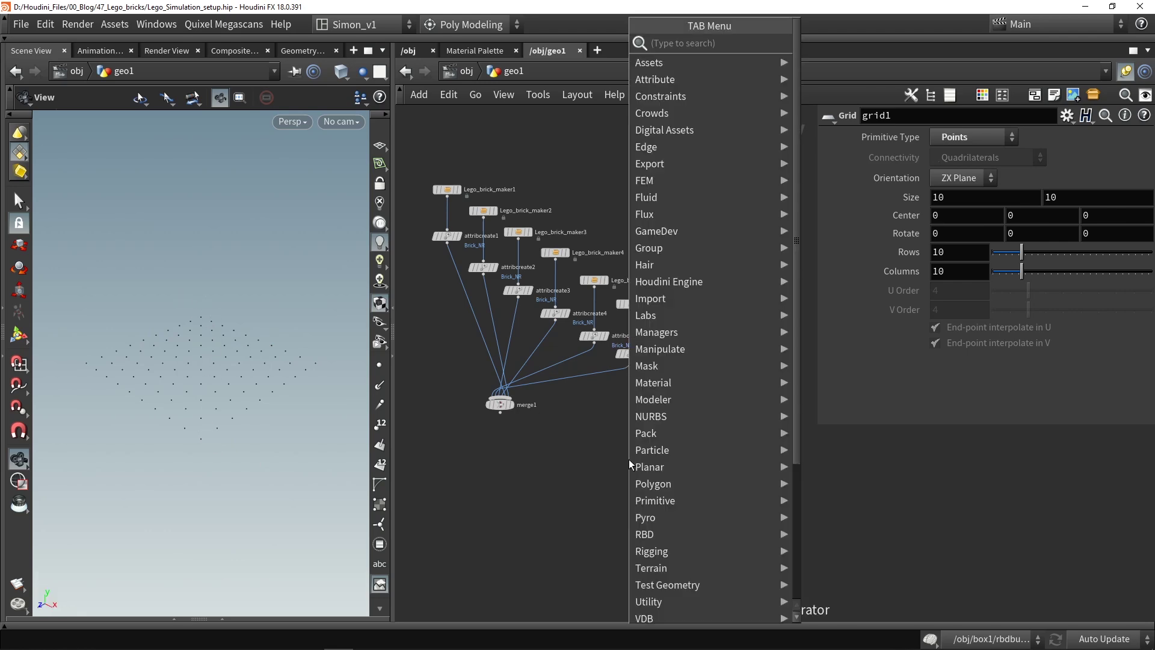
pyautogui.write('cop')
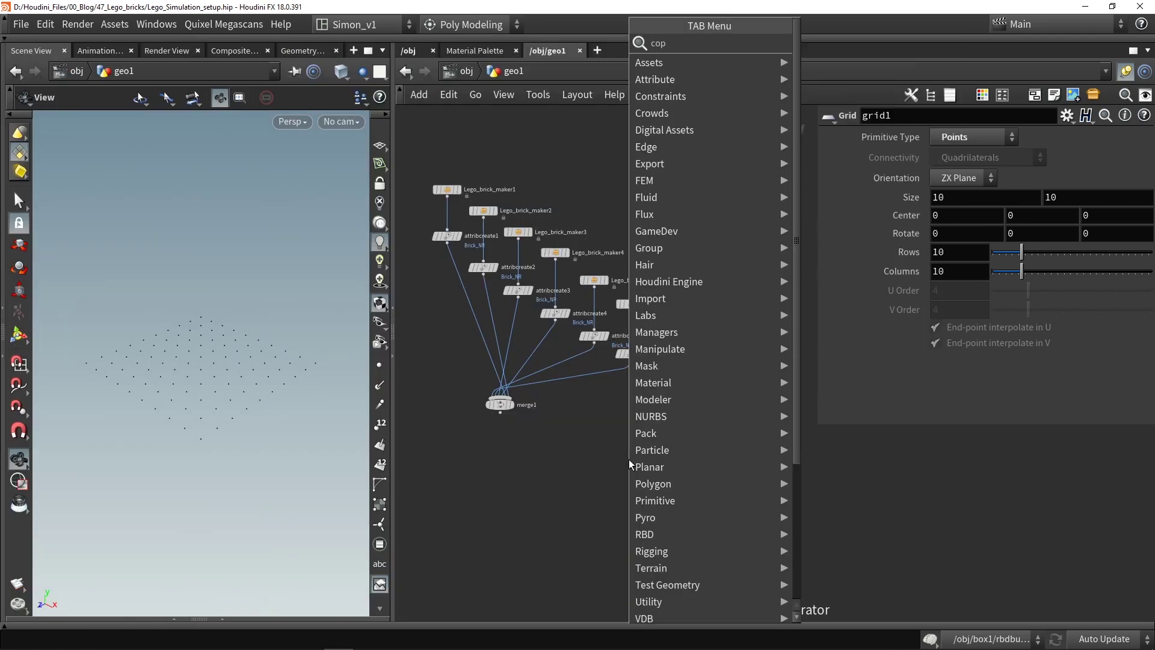
pyautogui.moveTo(661, 231)
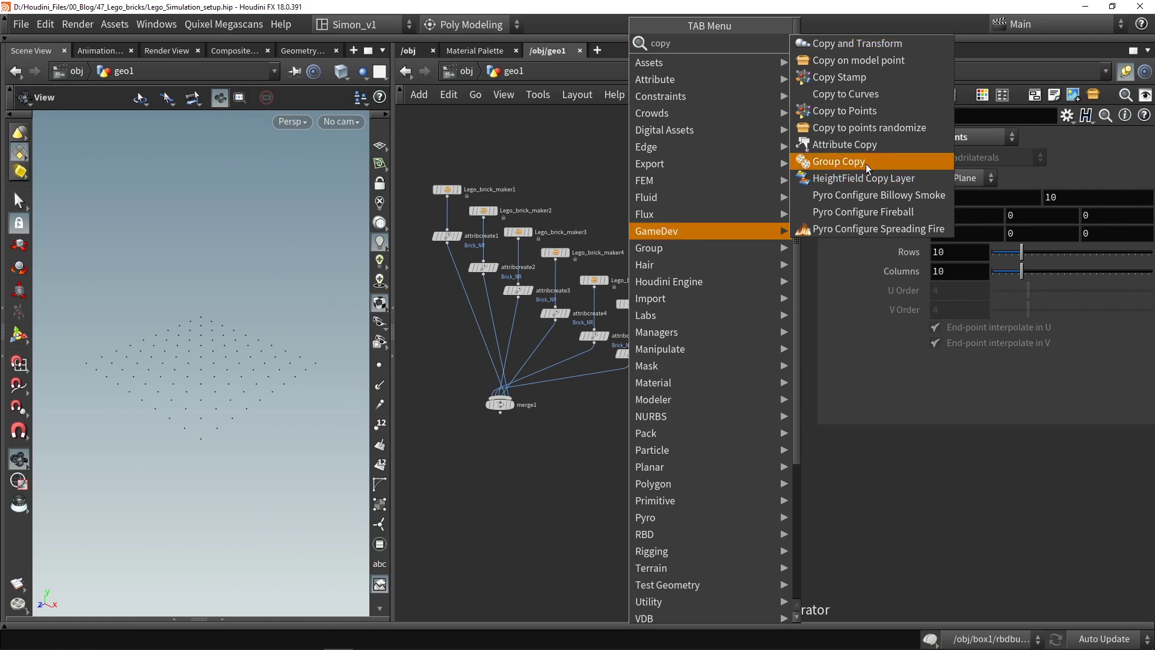
pyautogui.click(895, 111)
pyautogui.click(582, 489)
pyautogui.scroll(1, 507, 427)
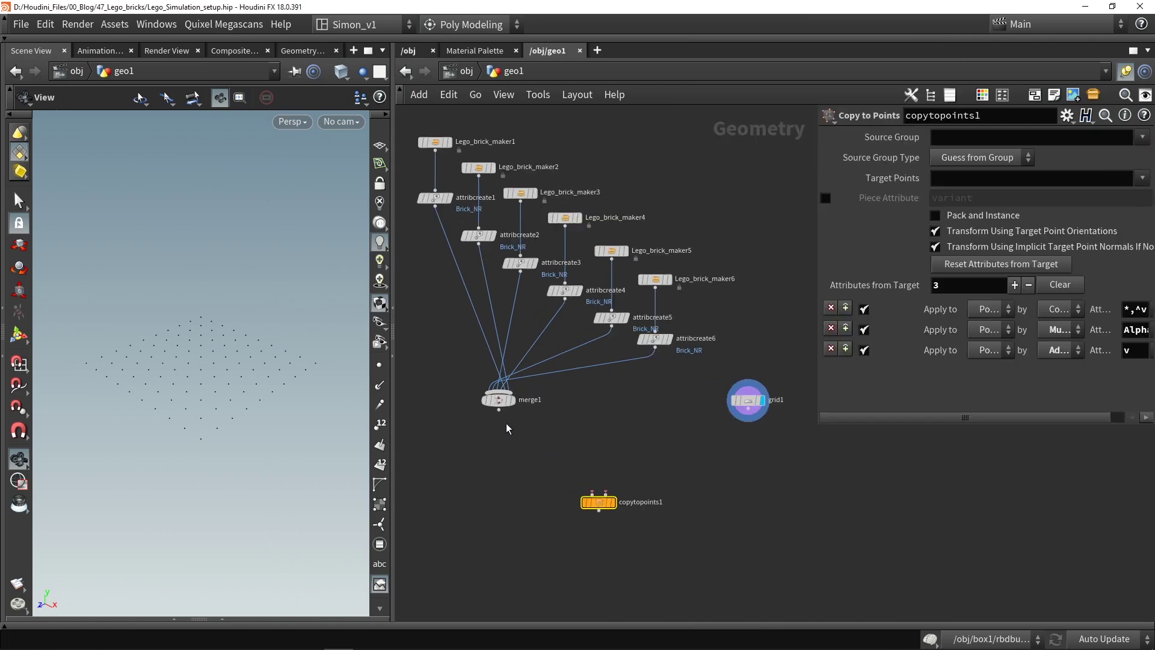
pyautogui.moveTo(499, 409); pyautogui.dragTo(574, 480)
pyautogui.moveTo(756, 416); pyautogui.dragTo(604, 500)
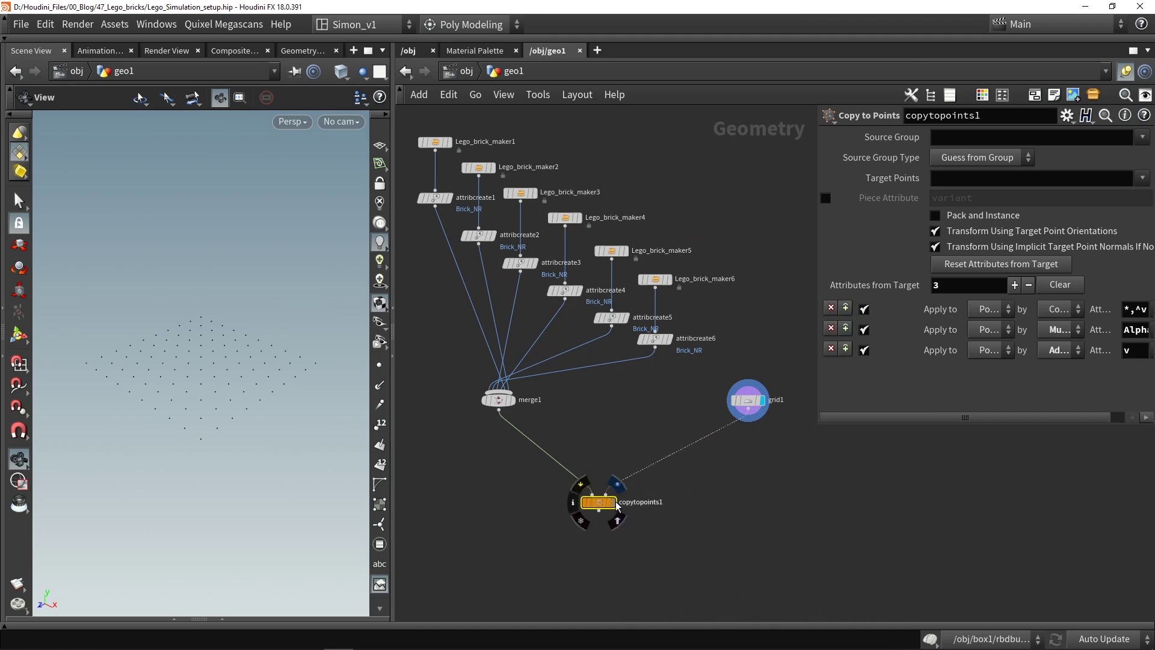
pyautogui.moveTo(192, 412); pyautogui.dragTo(201, 357)
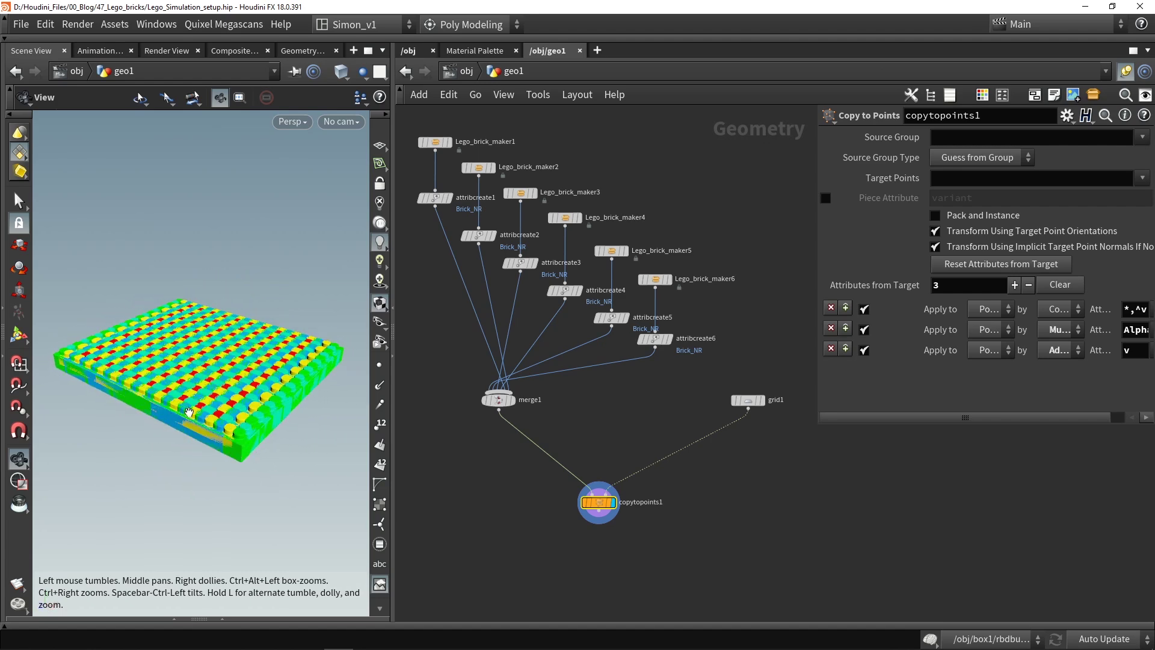
# - Insert a Transform node between the merge and Copy to Points and set its uniform scale to 0.3
pyautogui.press('Tab')
pyautogui.write('t')
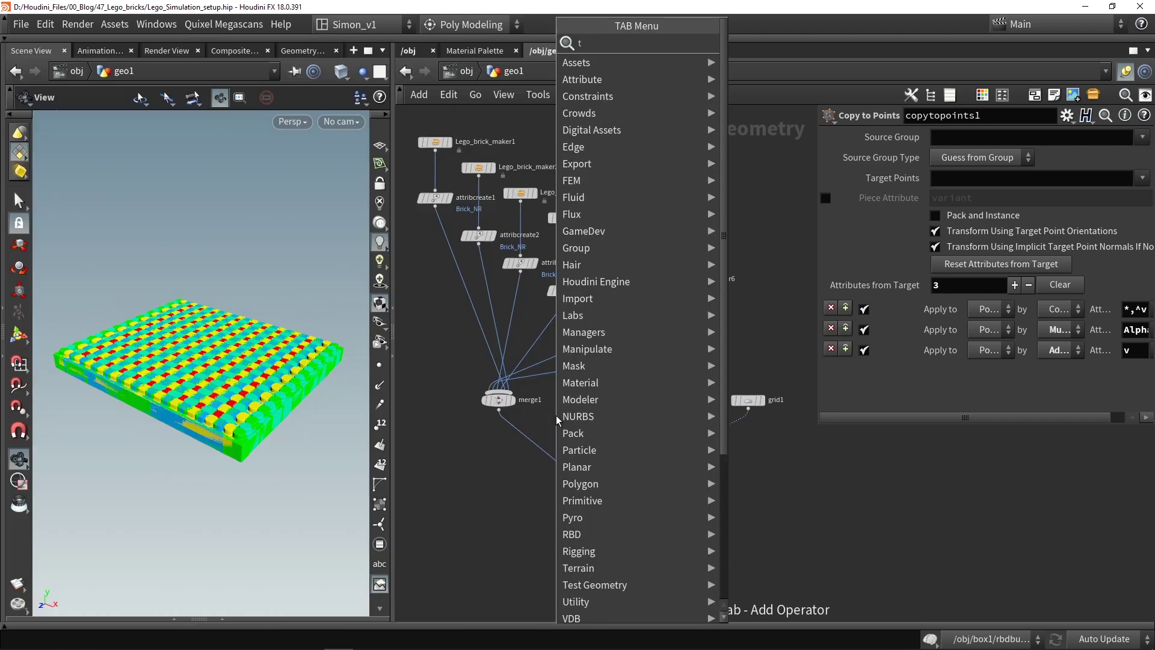
pyautogui.write('ra')
pyautogui.click(756, 77)
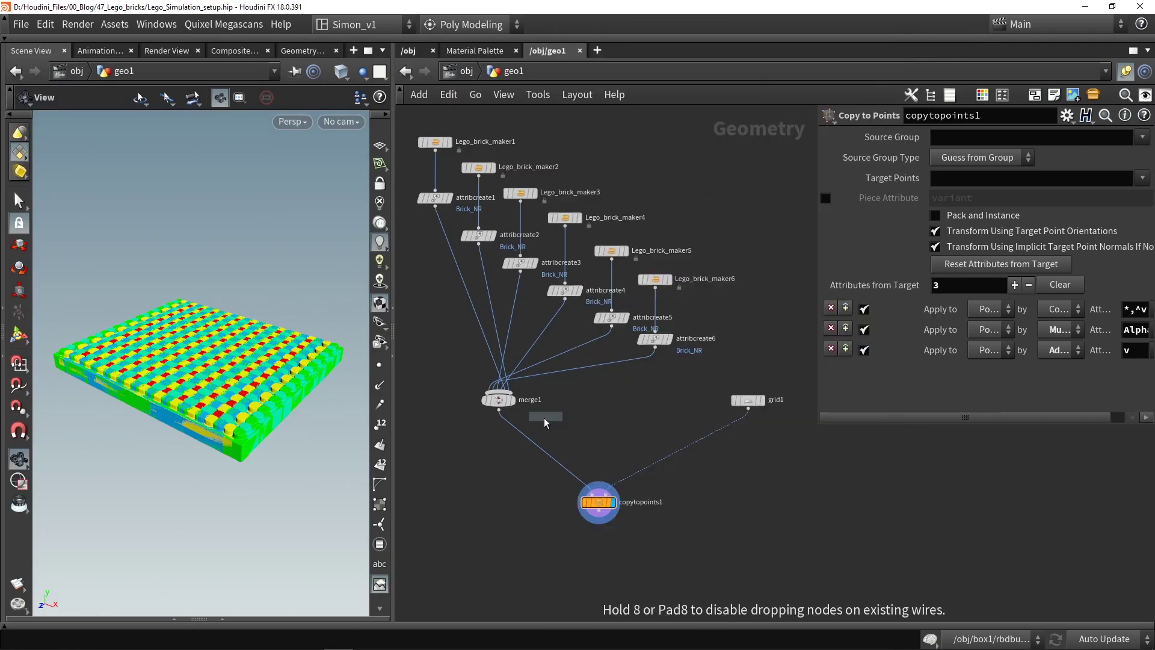
pyautogui.click(525, 441)
pyautogui.moveTo(1004, 275); pyautogui.dragTo(998, 274)
pyautogui.moveTo(241, 361)
pyautogui.mouseDown()
pyautogui.moveTo(244, 403)
pyautogui.moveTo(241, 367)
pyautogui.mouseUp()
pyautogui.scroll(4, 244, 403)
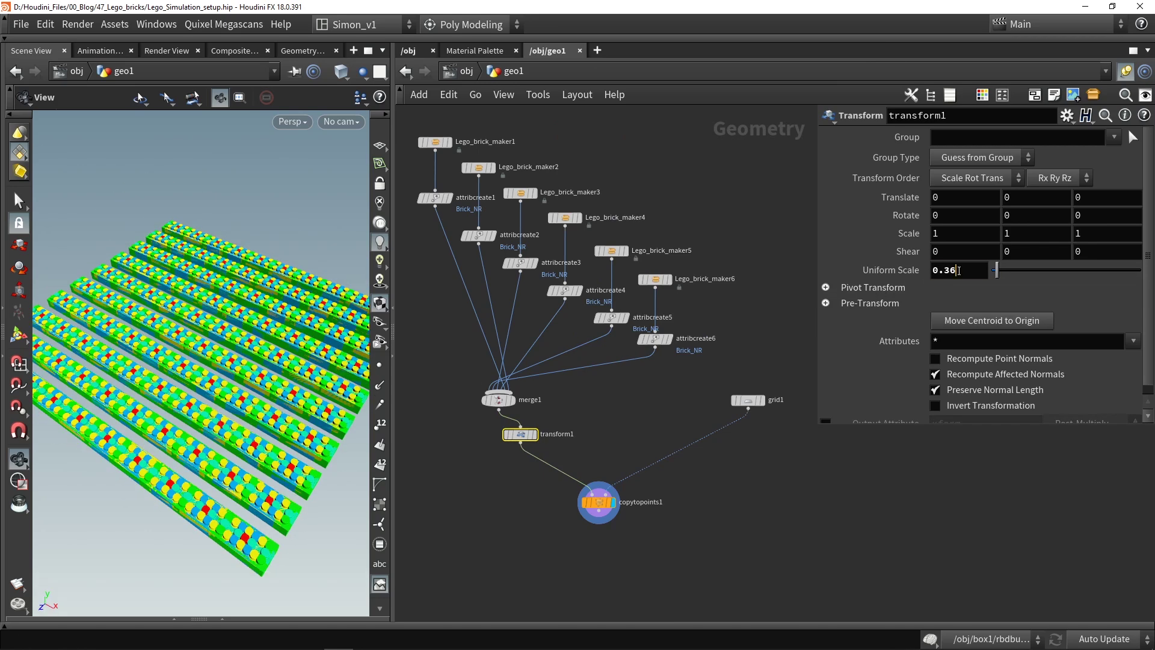
pyautogui.press('Return')
pyautogui.moveTo(274, 285); pyautogui.dragTo(276, 313)
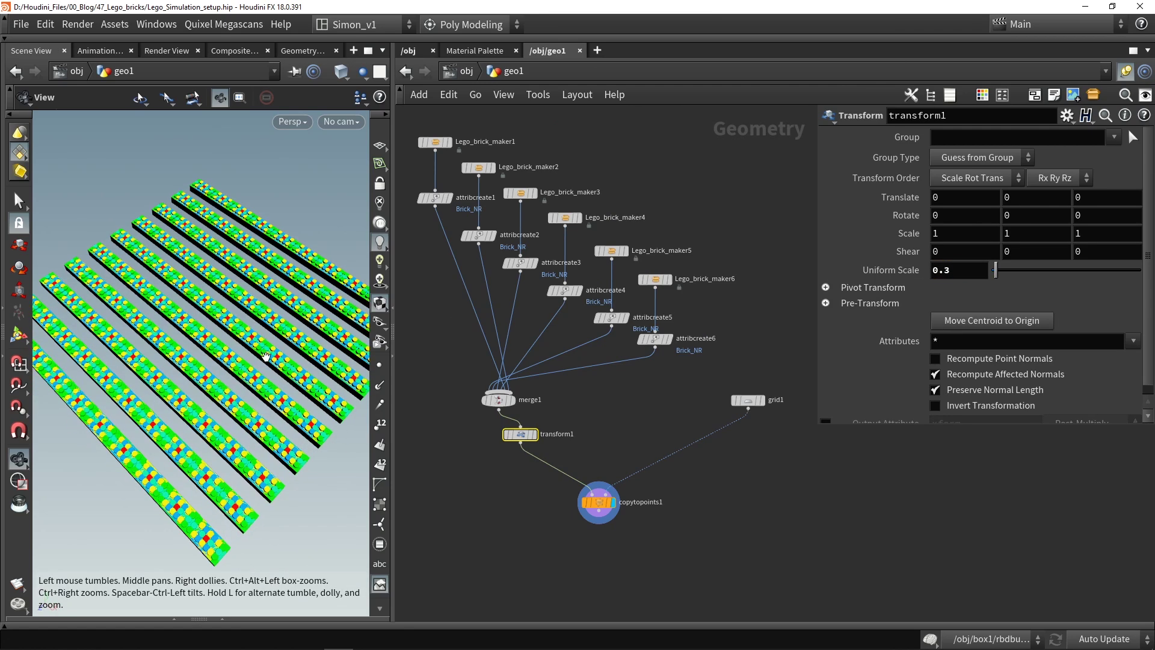
pyautogui.scroll(-3, 276, 312)
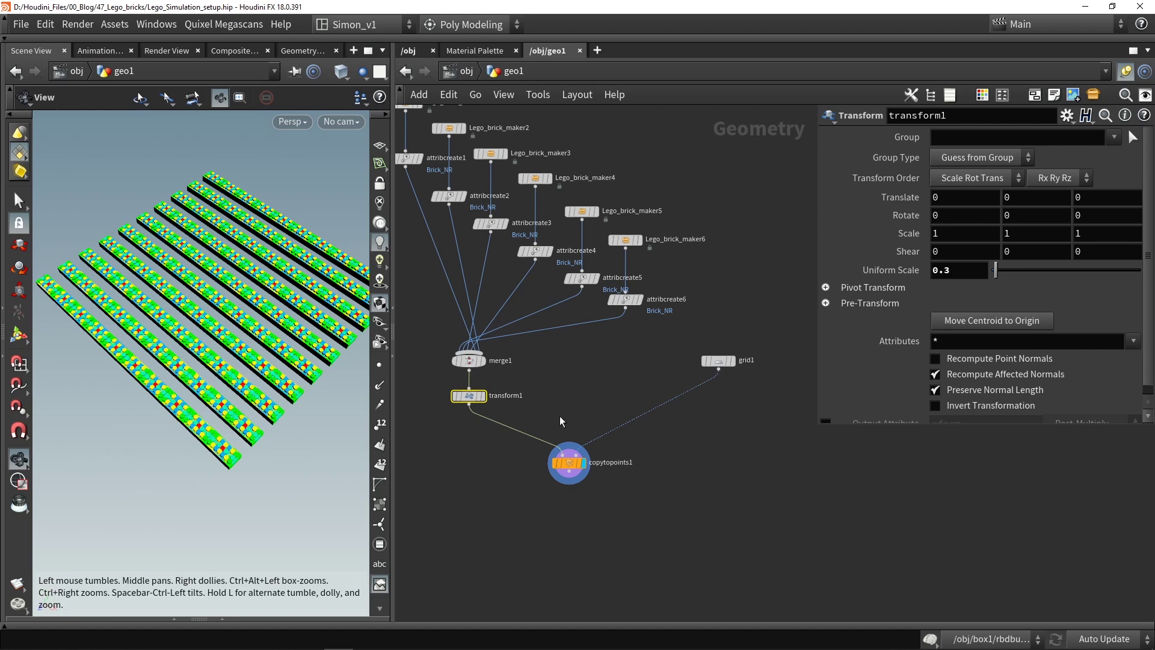
# - Copy the attribute name Brick_NR from the attribcreate6 node
pyautogui.scroll(3, 568, 462)
pyautogui.click(569, 462)
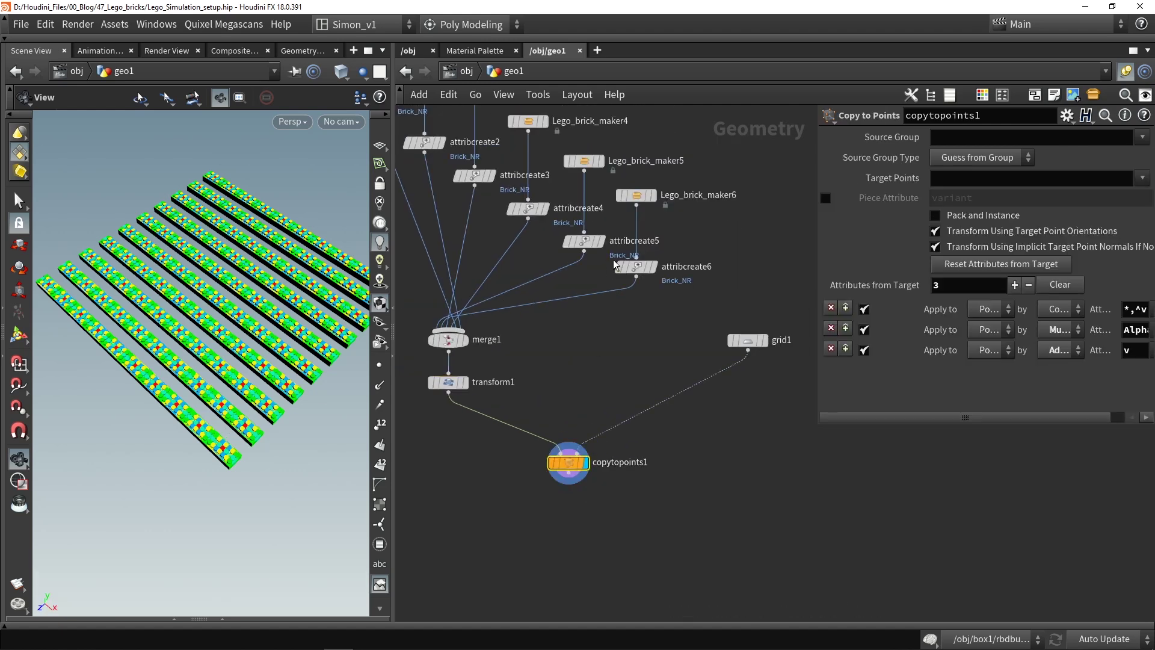
pyautogui.click(629, 266)
pyautogui.moveTo(1033, 211); pyautogui.dragTo(971, 215)
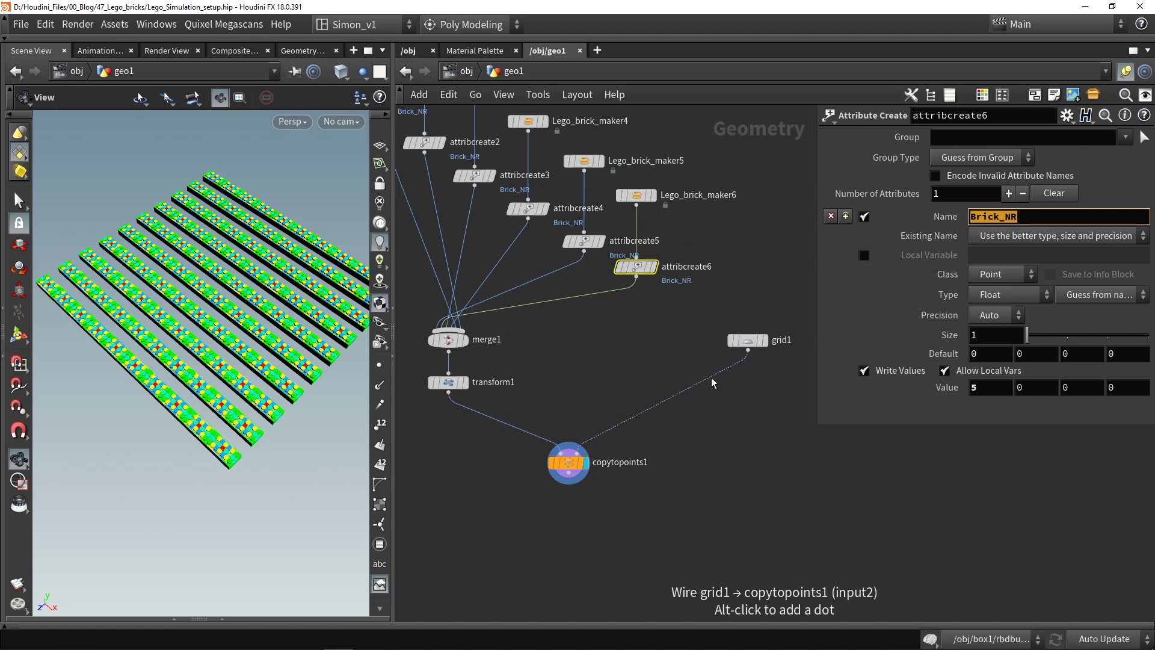
# - Display the grid node and move it slightly higher in the network
pyautogui.scroll(2, 746, 340)
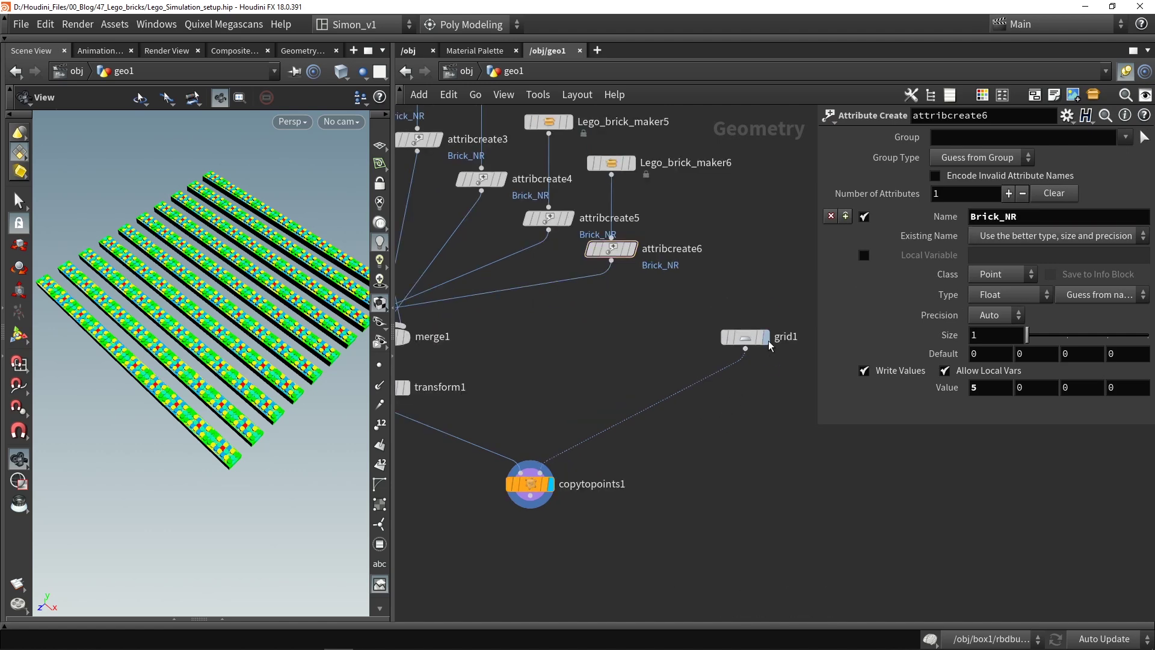
pyautogui.click(770, 335)
pyautogui.moveTo(755, 335); pyautogui.dragTo(759, 309)
pyautogui.click(760, 310)
pyautogui.moveTo(724, 392); pyautogui.dragTo(660, 387, button='middle')
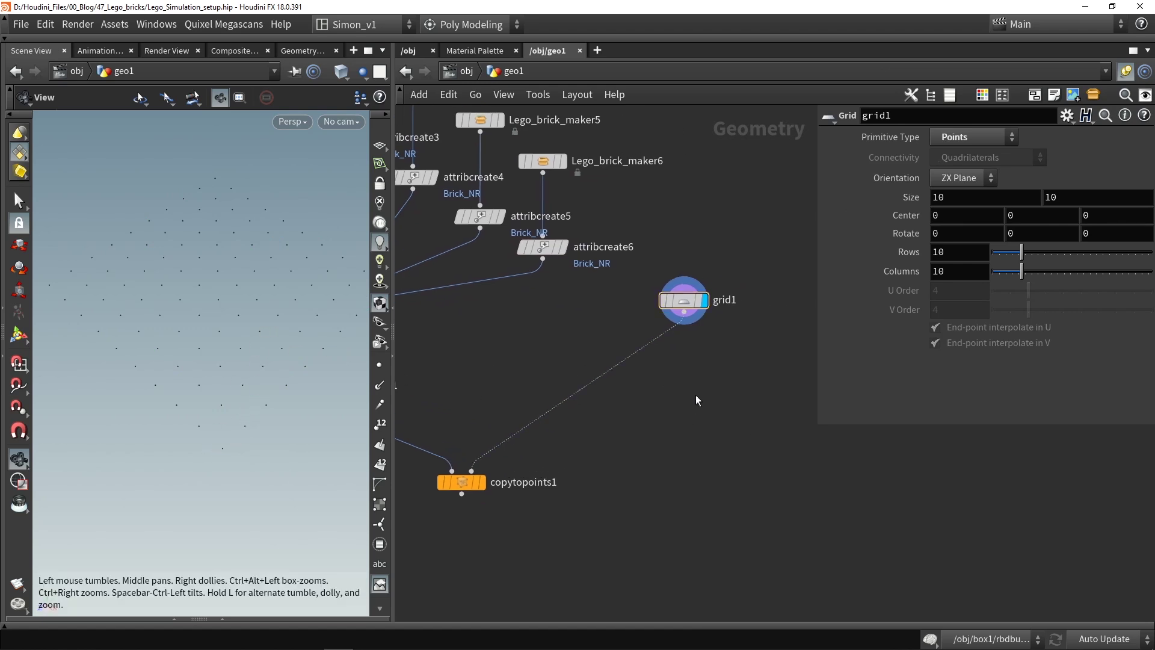
# - Add an Attribute Randomize node beneath the grid, connect the grid to it and display it
pyautogui.press('Tab')
pyautogui.write('ran')
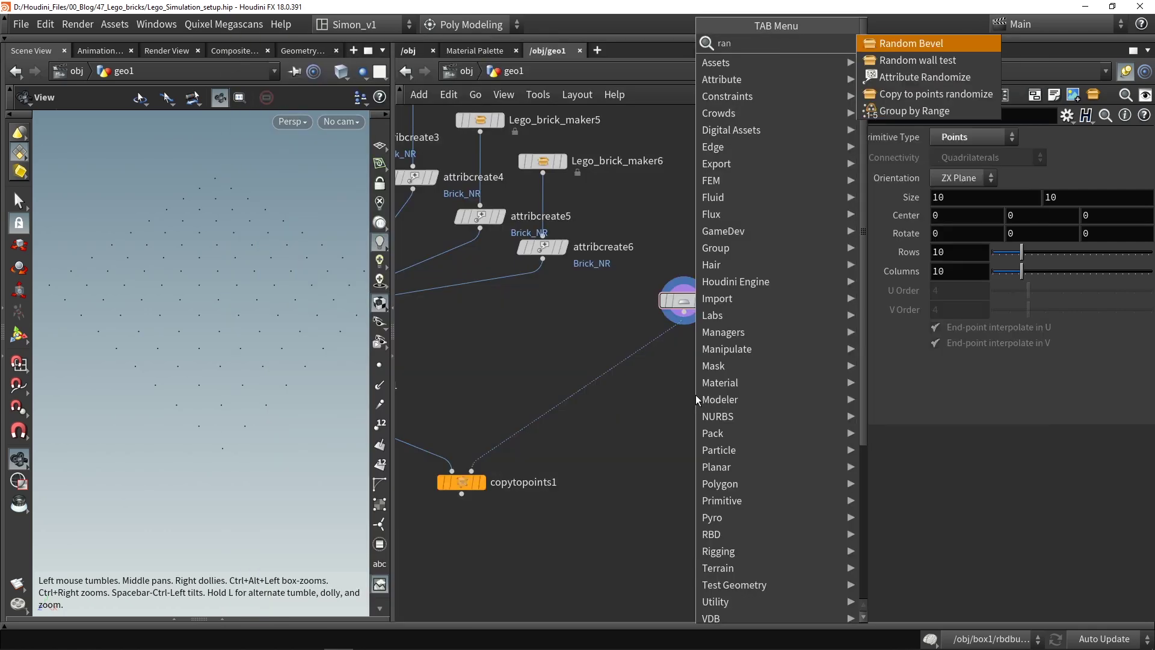
pyautogui.click(915, 78)
pyautogui.click(679, 388)
pyautogui.moveTo(683, 312); pyautogui.dragTo(686, 359)
pyautogui.click(700, 385)
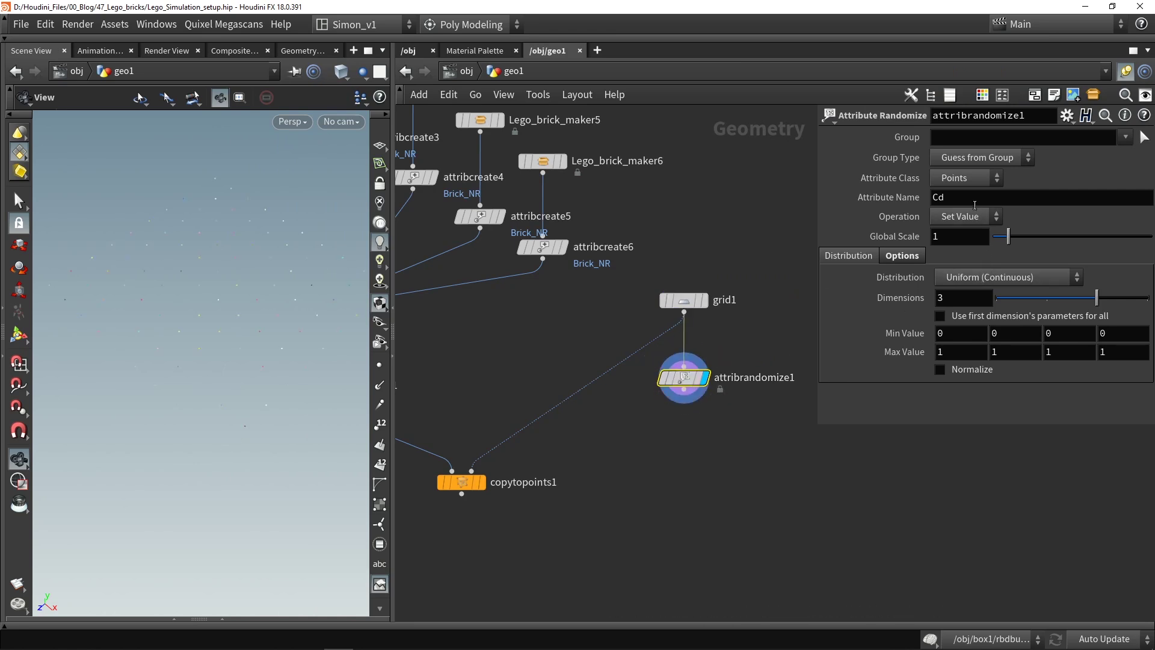
# - Set the Attribute Randomize node's attribute name to Brick_NR and its distribution to Uniform (Discrete)
pyautogui.write('Brick_NR')
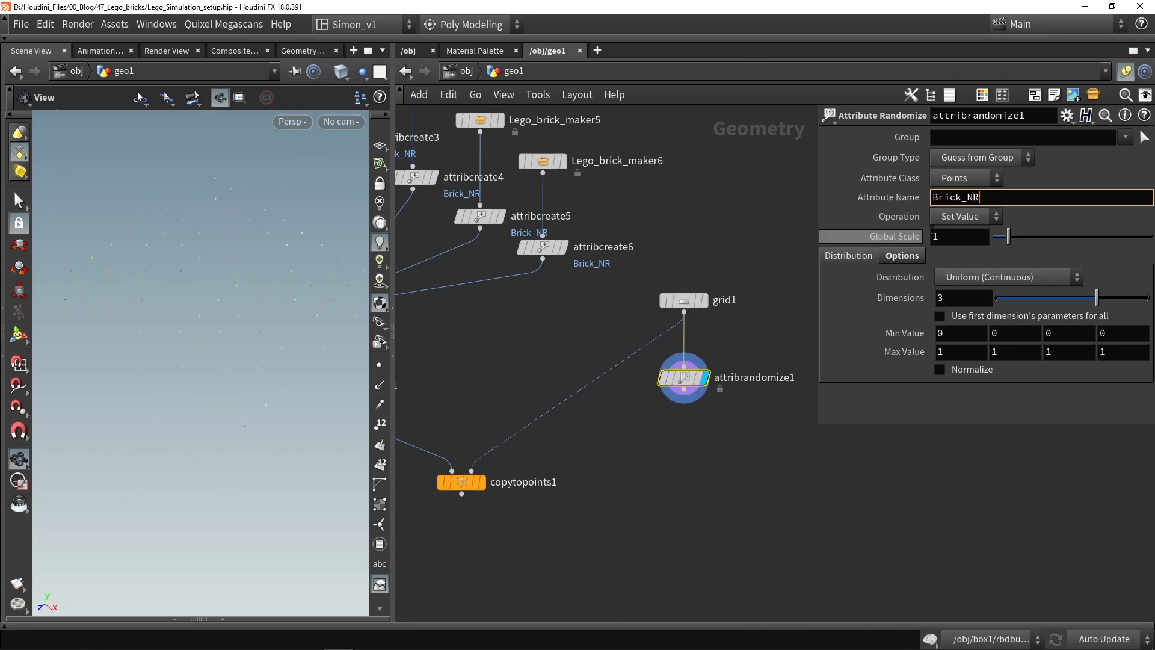
pyautogui.press('Return')
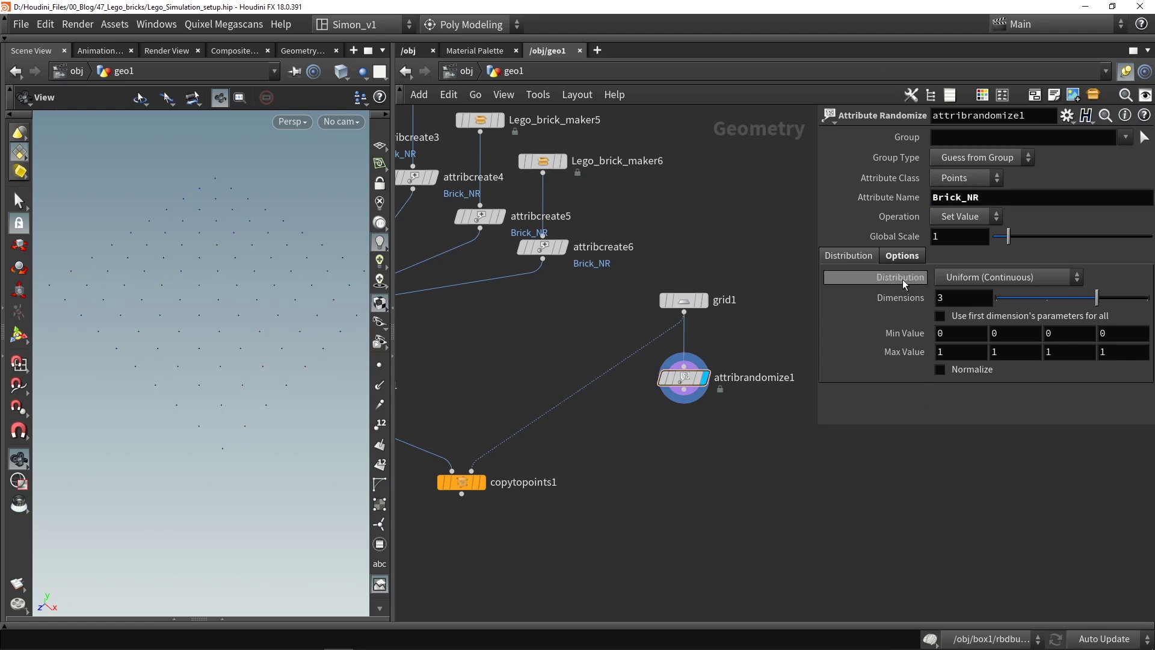
pyautogui.click(981, 278)
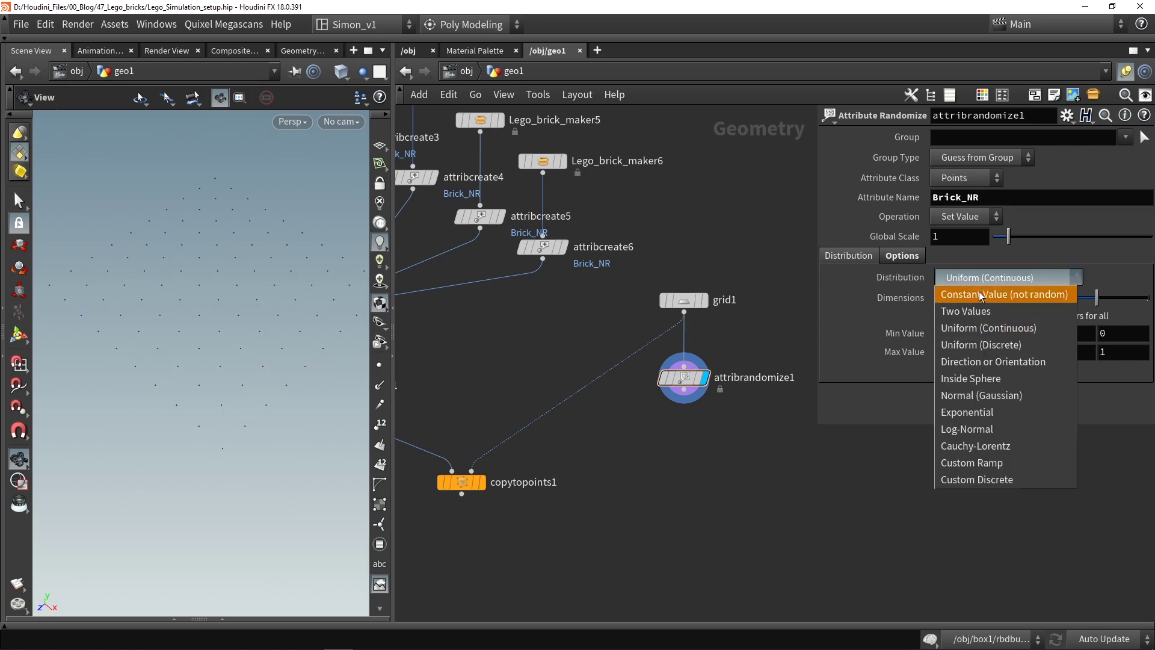
pyautogui.click(978, 346)
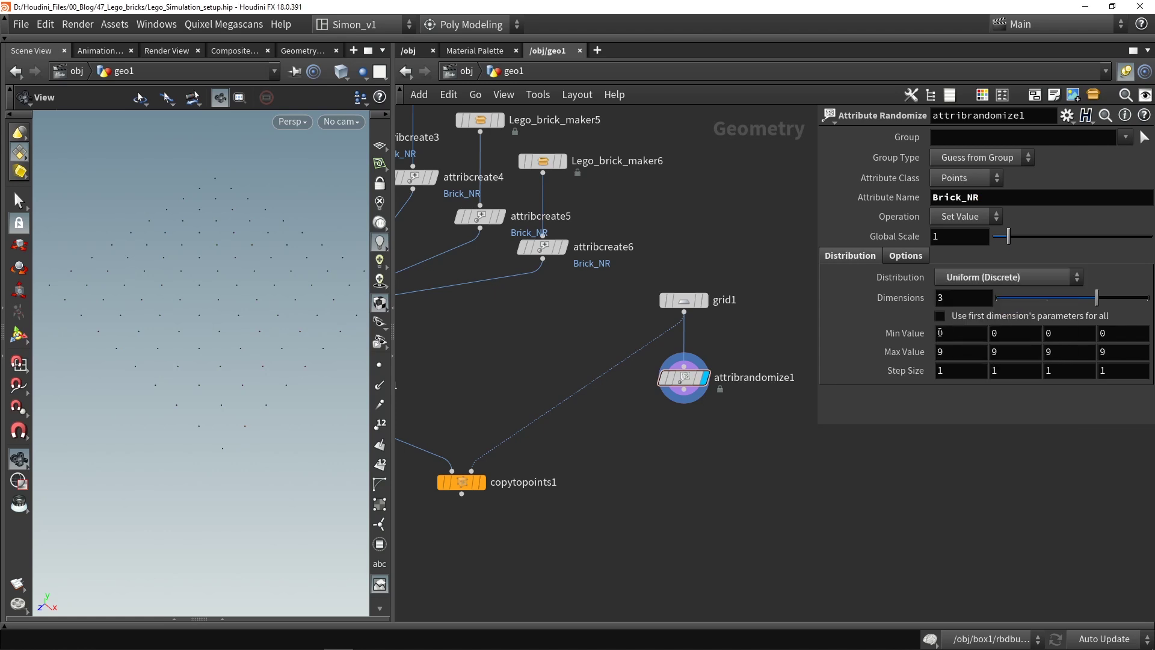
# - Reveal the Geometry Spreadsheet and compare the randomized Brick_NR point values with those of the attribcreate6 node
pyautogui.click(223, 619)
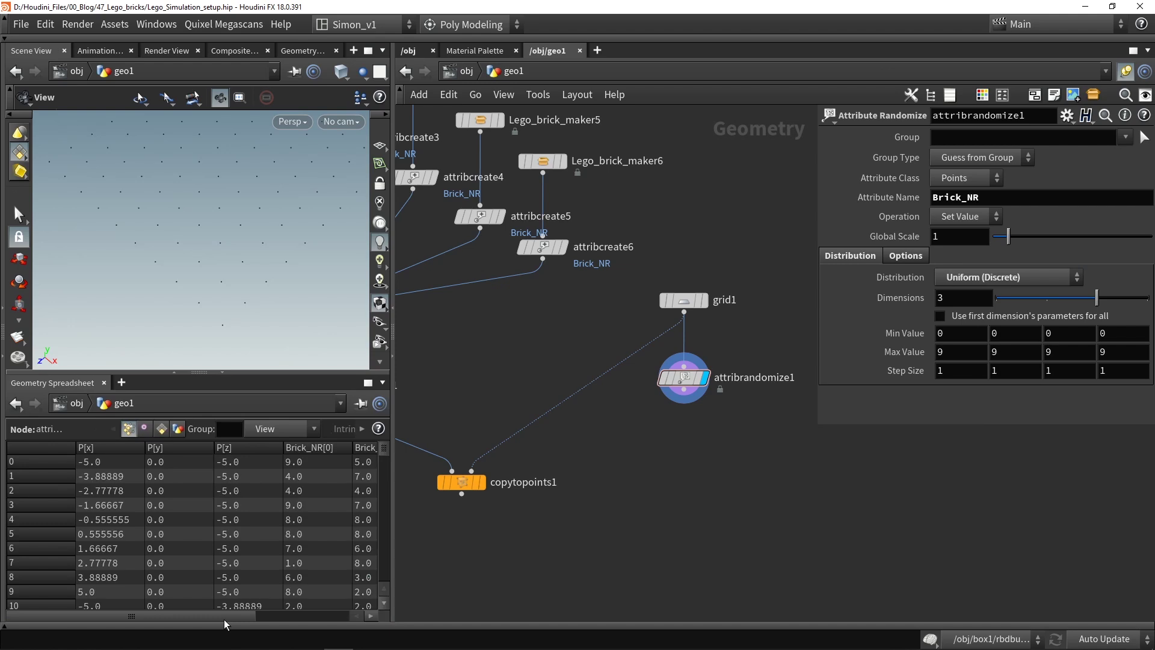
pyautogui.moveTo(227, 621); pyautogui.dragTo(269, 626)
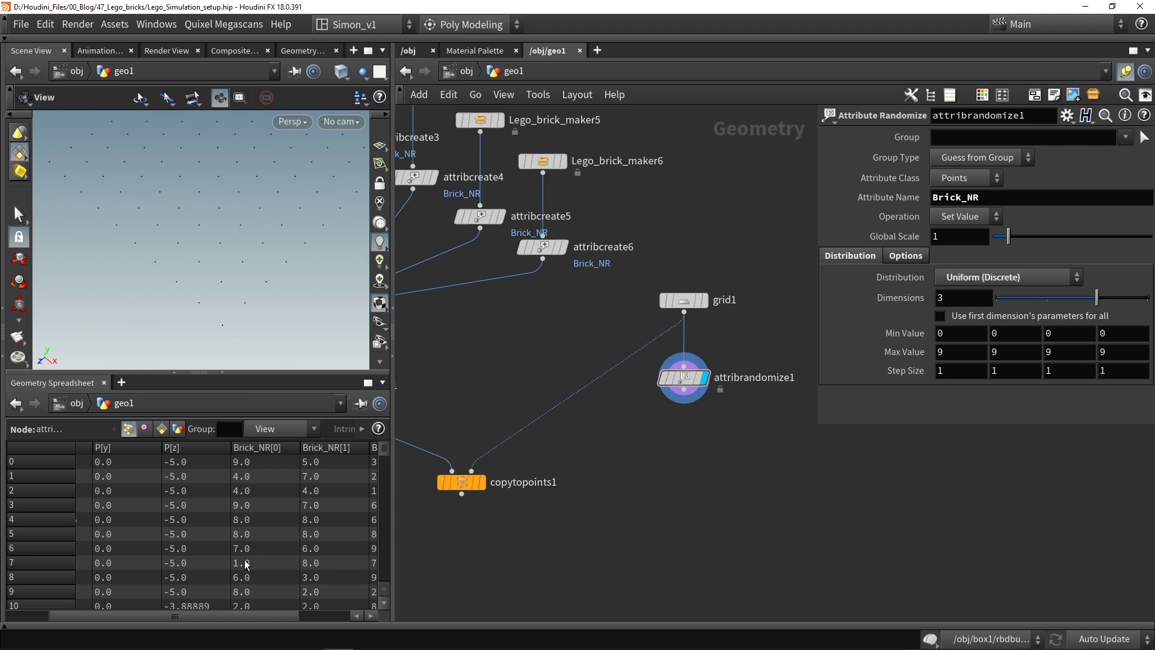
pyautogui.scroll(-1, 245, 563)
pyautogui.scroll(-2, 241, 588)
pyautogui.scroll(-1, 242, 572)
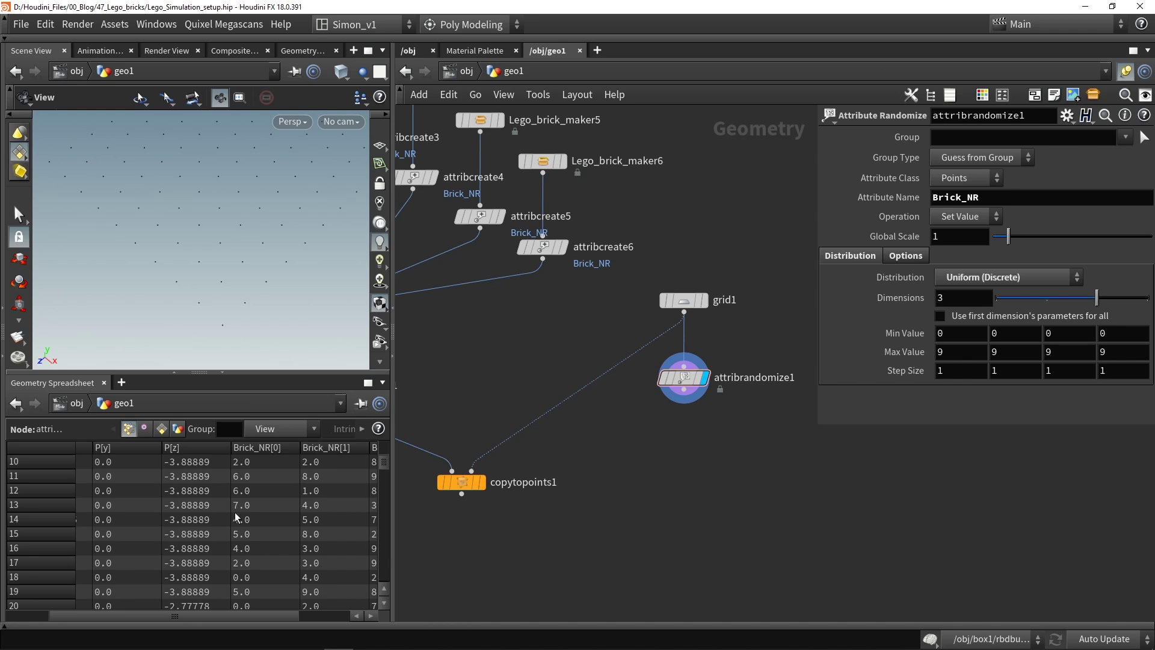
pyautogui.click(563, 247)
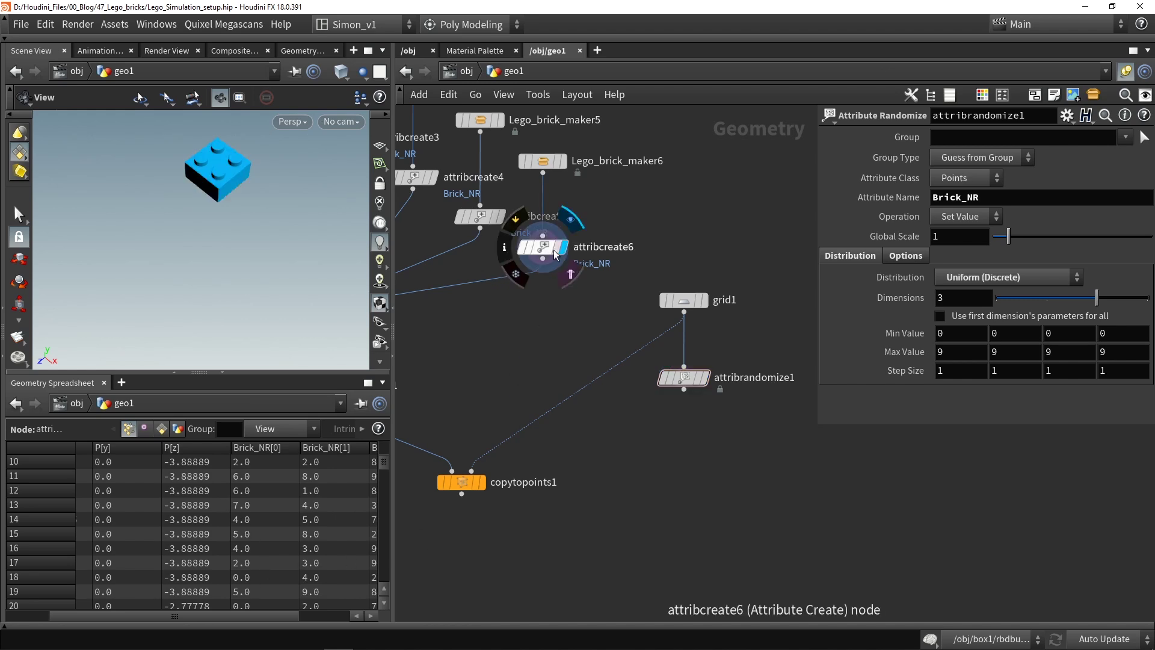
pyautogui.click(540, 247)
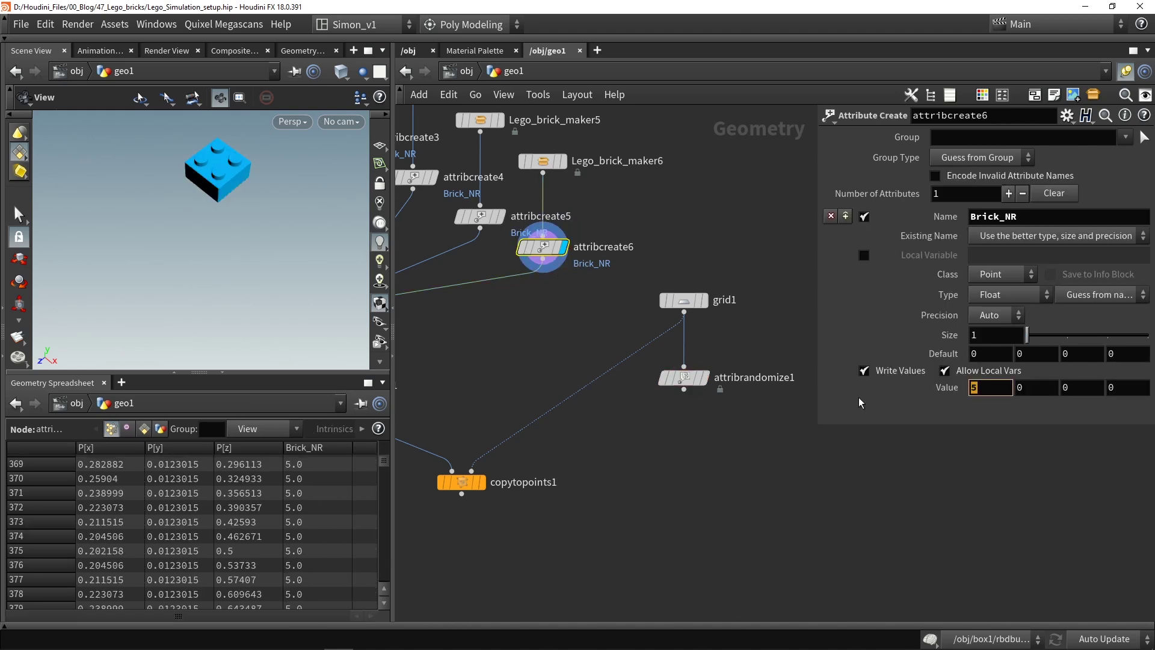
# - Display the Attribute Randomize node again and set its first max value to 5 and its dimensions to 1
pyautogui.click(702, 378)
pyautogui.click(683, 378)
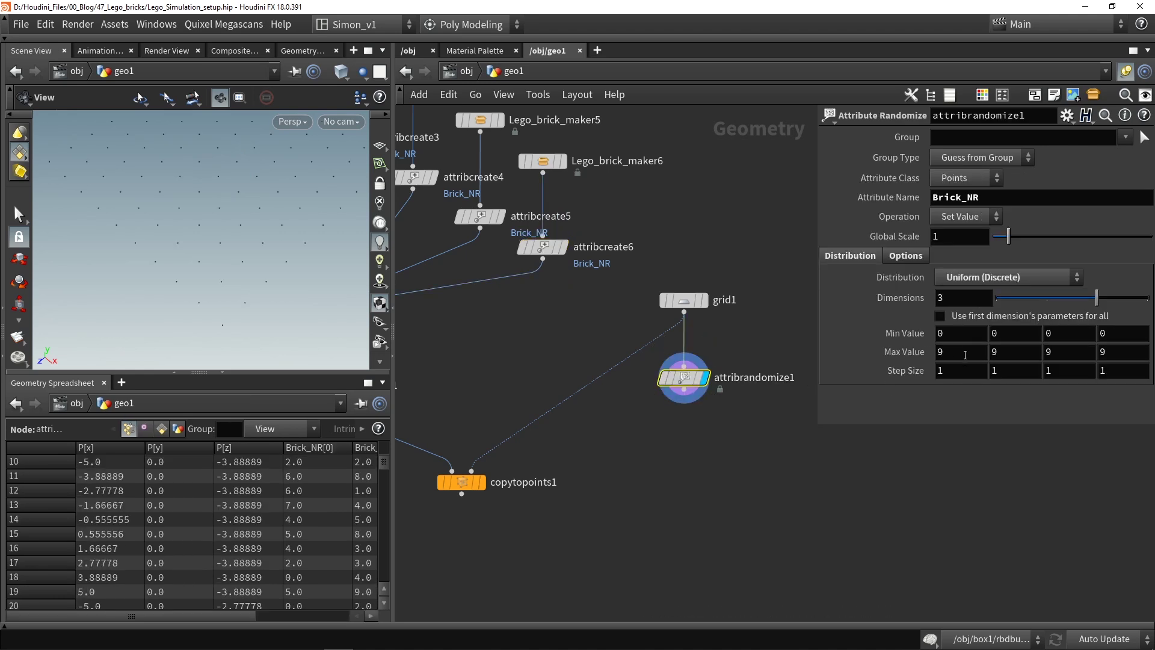
pyautogui.click(965, 355)
pyautogui.write('5')
pyautogui.press('Return')
pyautogui.click(939, 351)
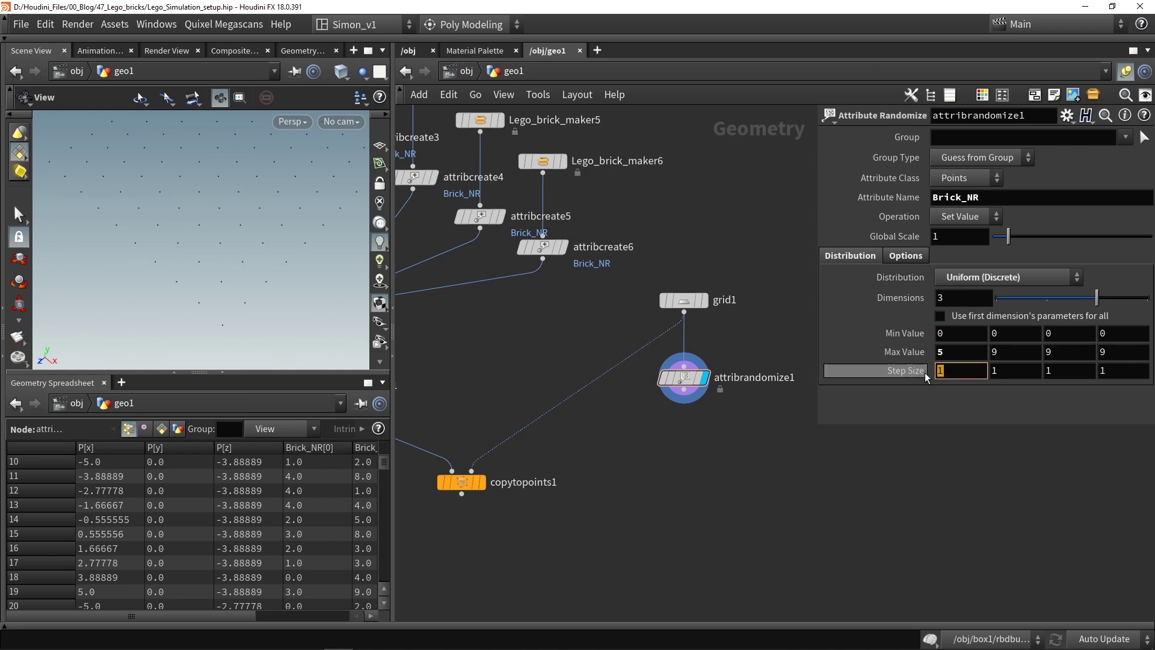
pyautogui.click(1008, 299)
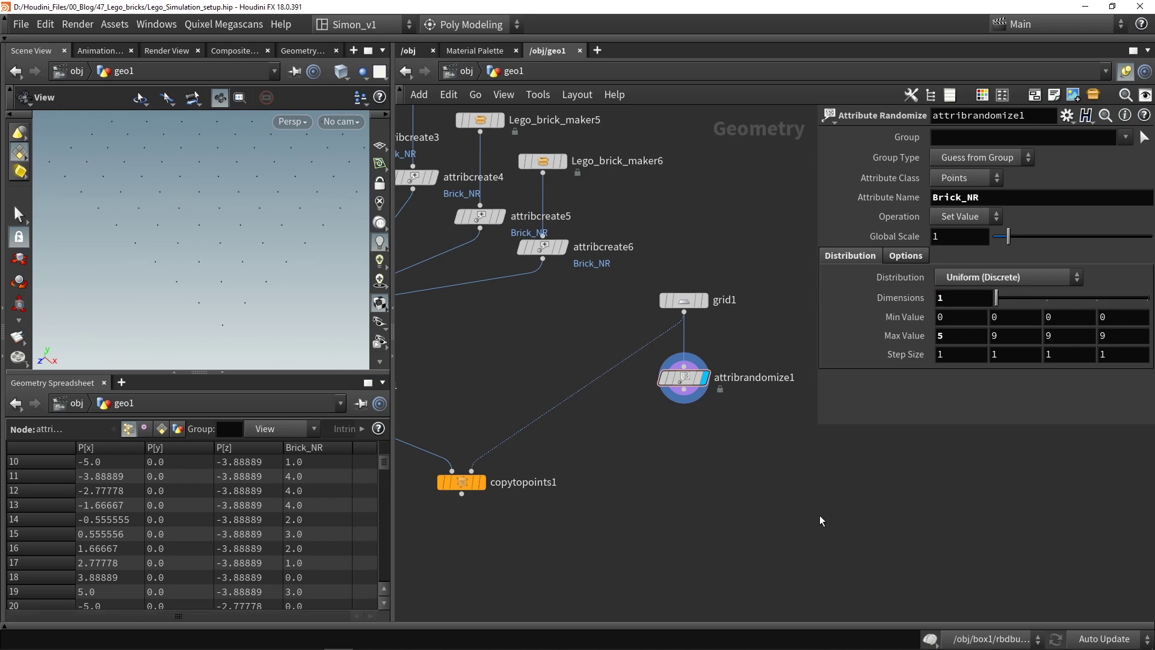
# - Change the Attribute Randomize node's global seed to reshuffle the Brick_NR values, and return to the distribution settings
pyautogui.click(897, 257)
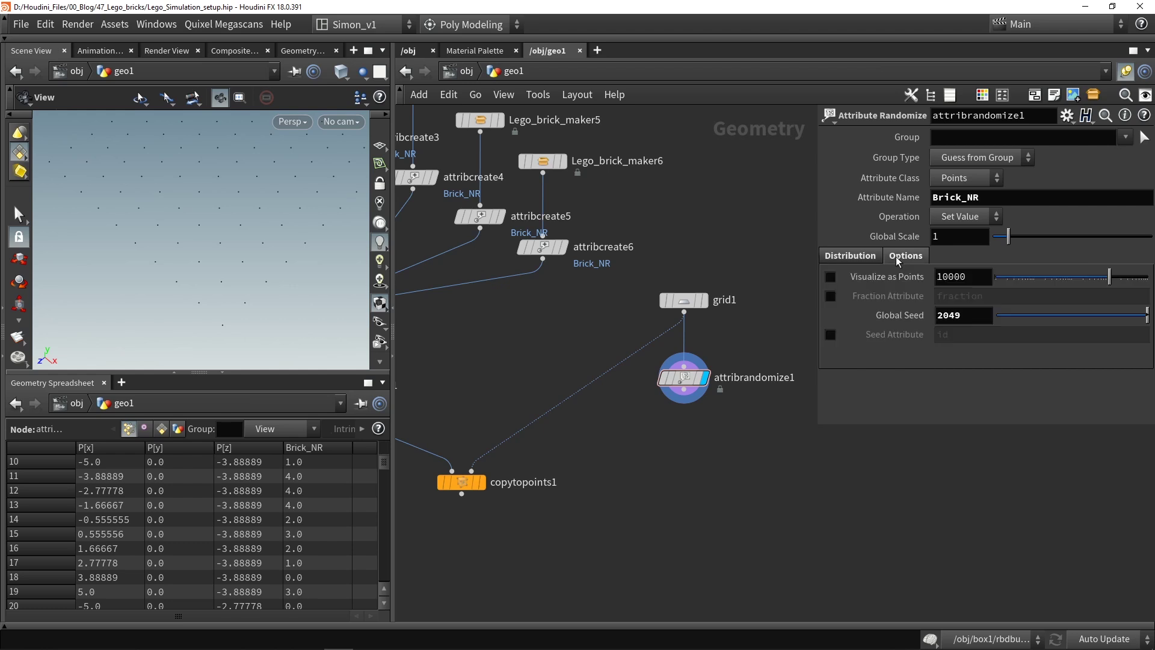
pyautogui.moveTo(1086, 319)
pyautogui.mouseDown()
pyautogui.moveTo(1124, 319)
pyautogui.moveTo(1079, 319)
pyautogui.mouseUp()
pyautogui.moveTo(1079, 316); pyautogui.dragTo(1134, 328)
pyautogui.click(850, 255)
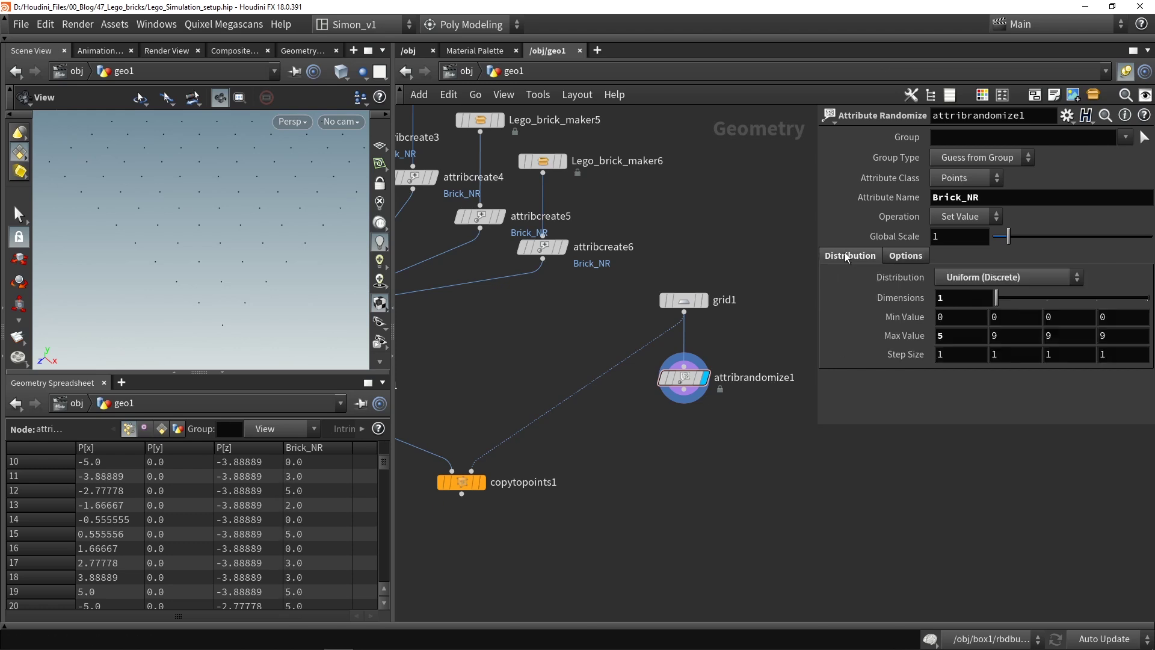
# - Connect the Attribute Randomize output to the target input of Copy to Points in place of the grid and display the copies
pyautogui.moveTo(654, 486); pyautogui.dragTo(680, 425, button='middle')
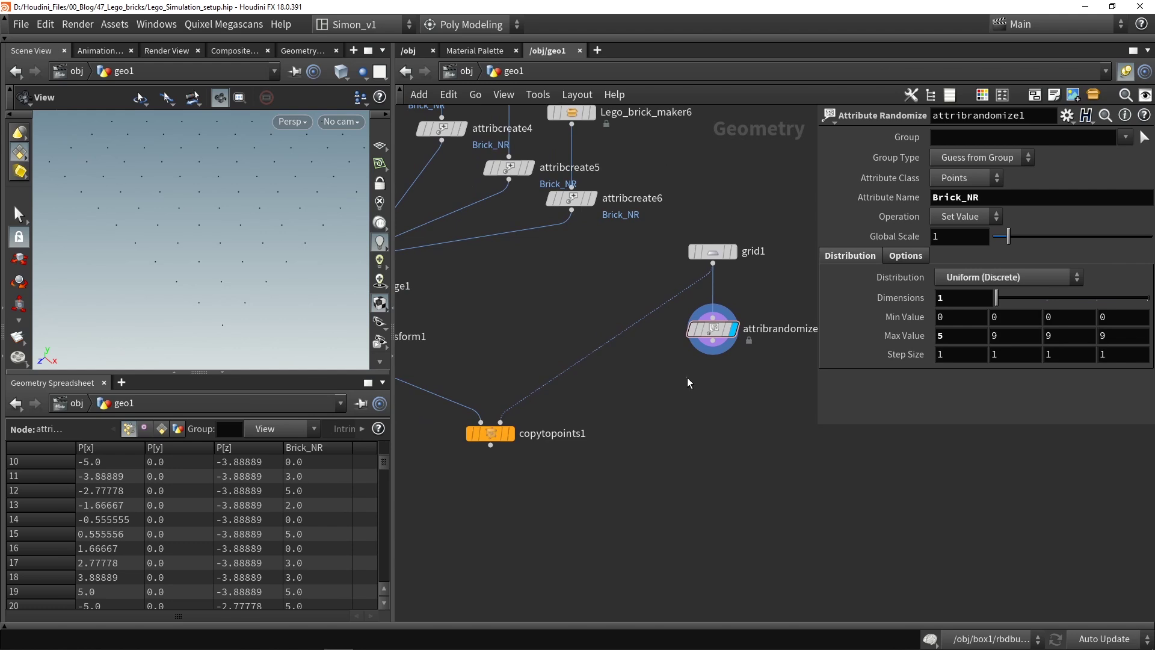
pyautogui.moveTo(716, 344); pyautogui.dragTo(500, 421)
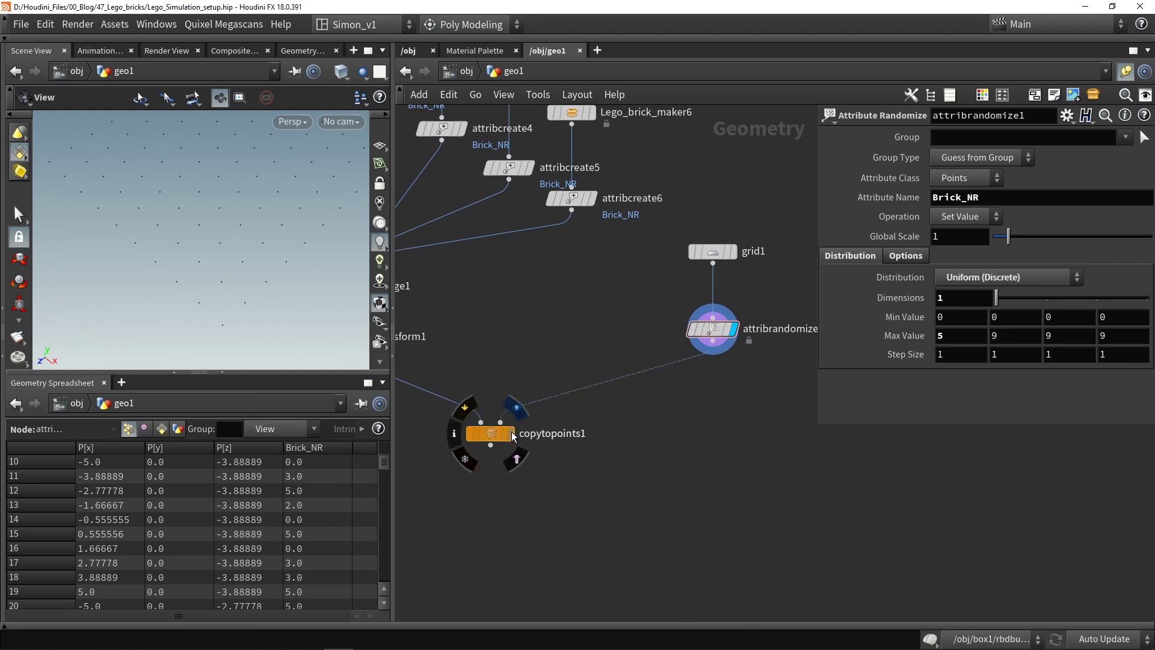
pyautogui.click(512, 434)
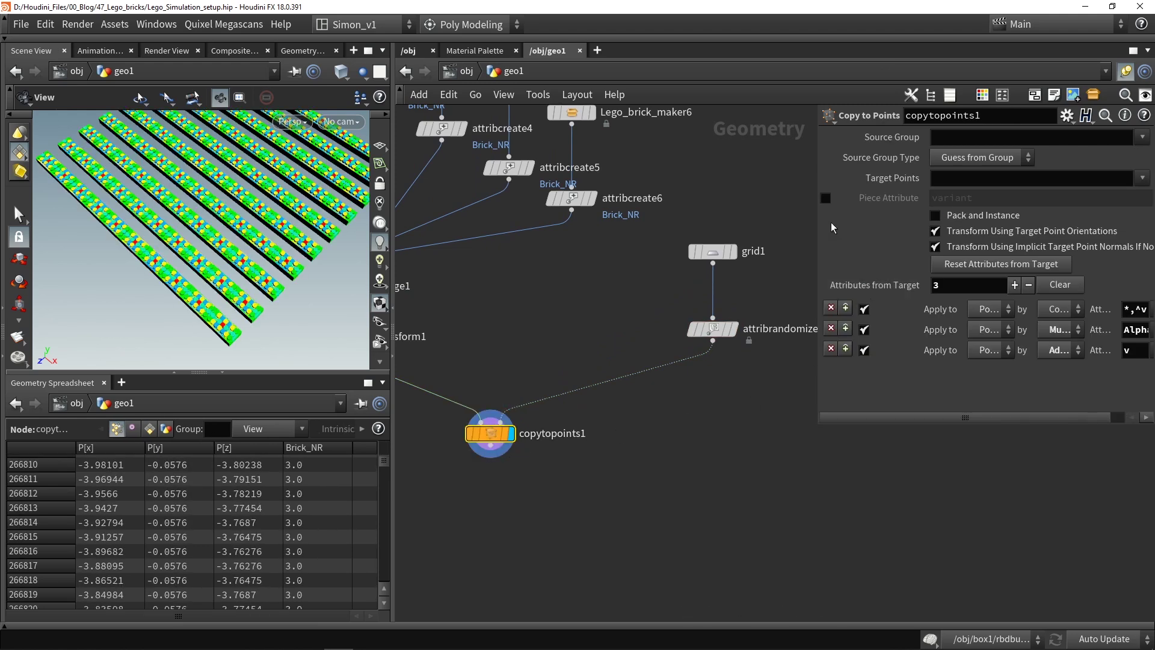
# - Enable the Piece Attribute option on Copy to Points and set it to Brick_NR
pyautogui.click(826, 198)
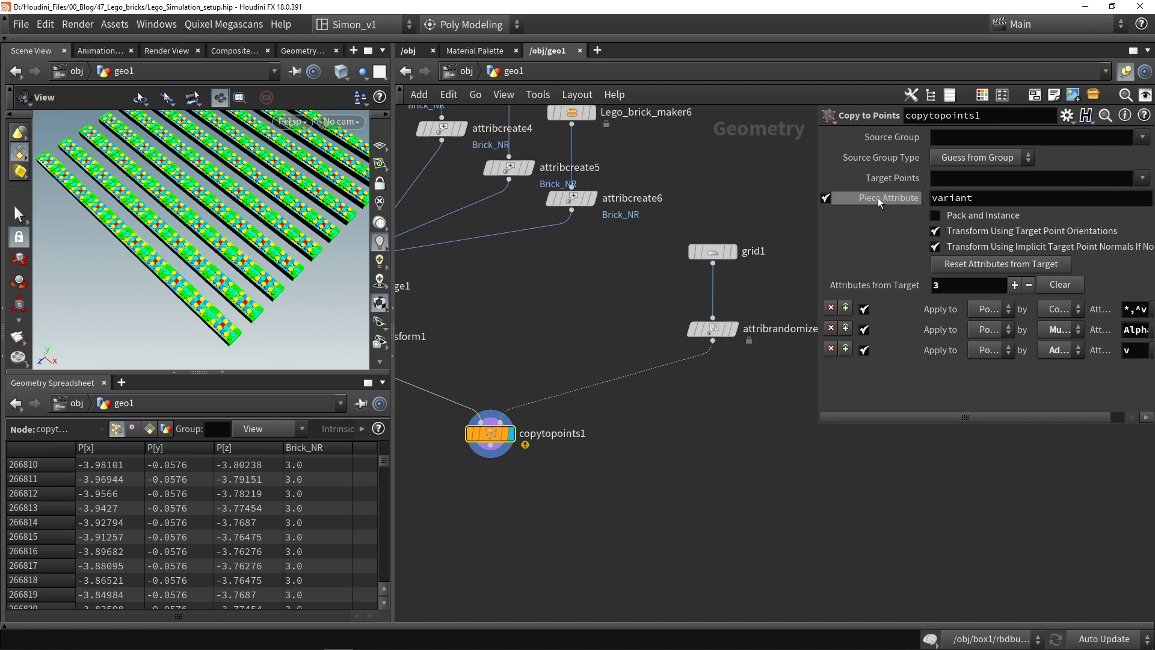
pyautogui.moveTo(983, 199); pyautogui.dragTo(931, 198)
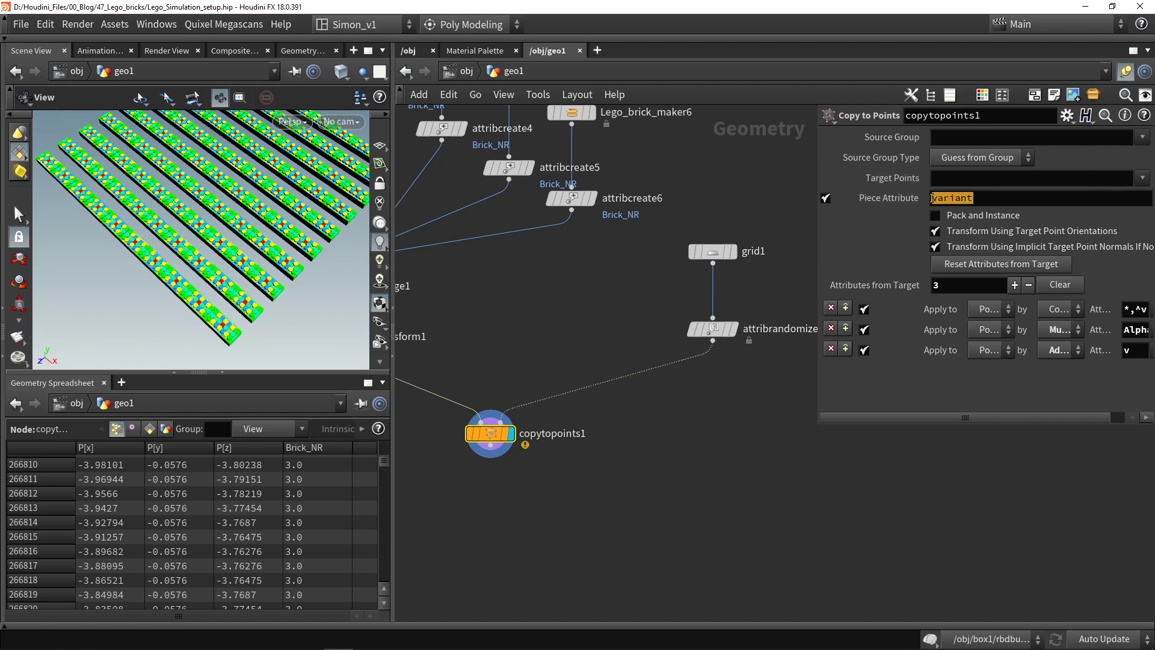
pyautogui.write('Brick_NR')
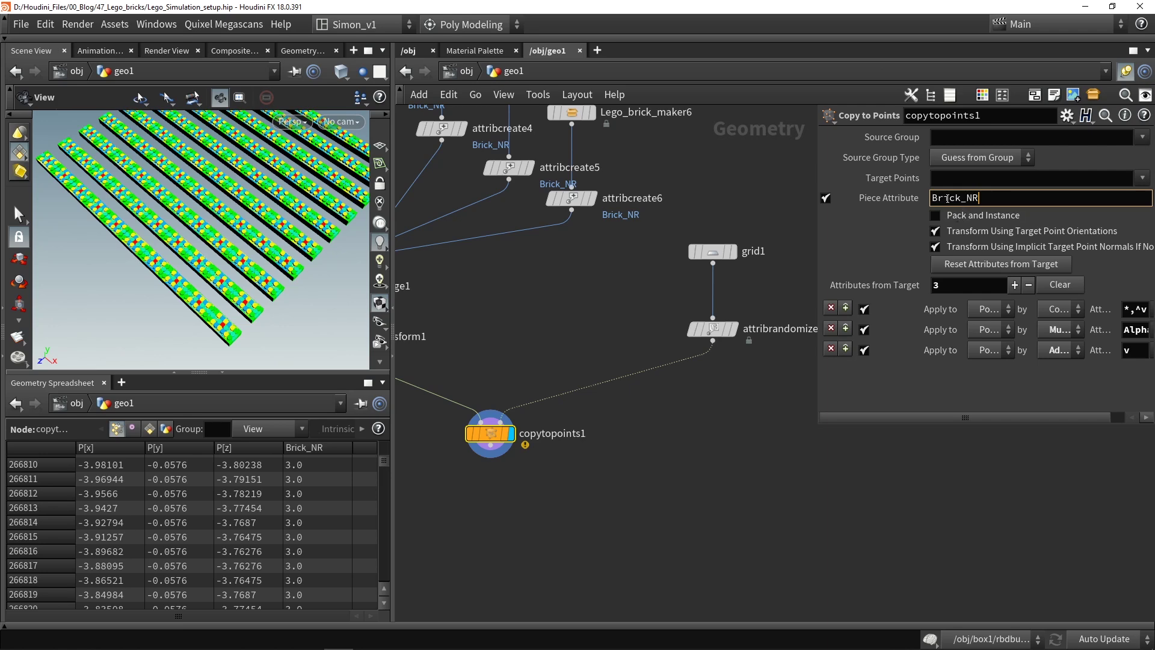
pyautogui.click(756, 431)
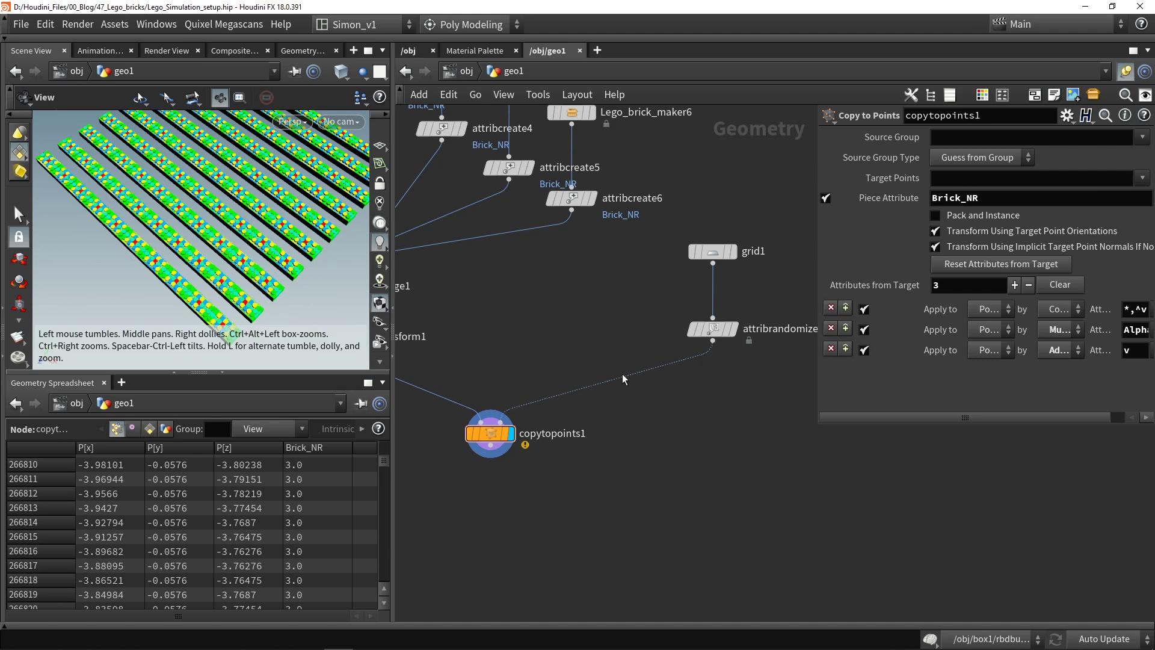
# - Display the Attribute Randomize node and add an Attribute Cast node connected to its output, with the new node selected and displayed
pyautogui.click(731, 329)
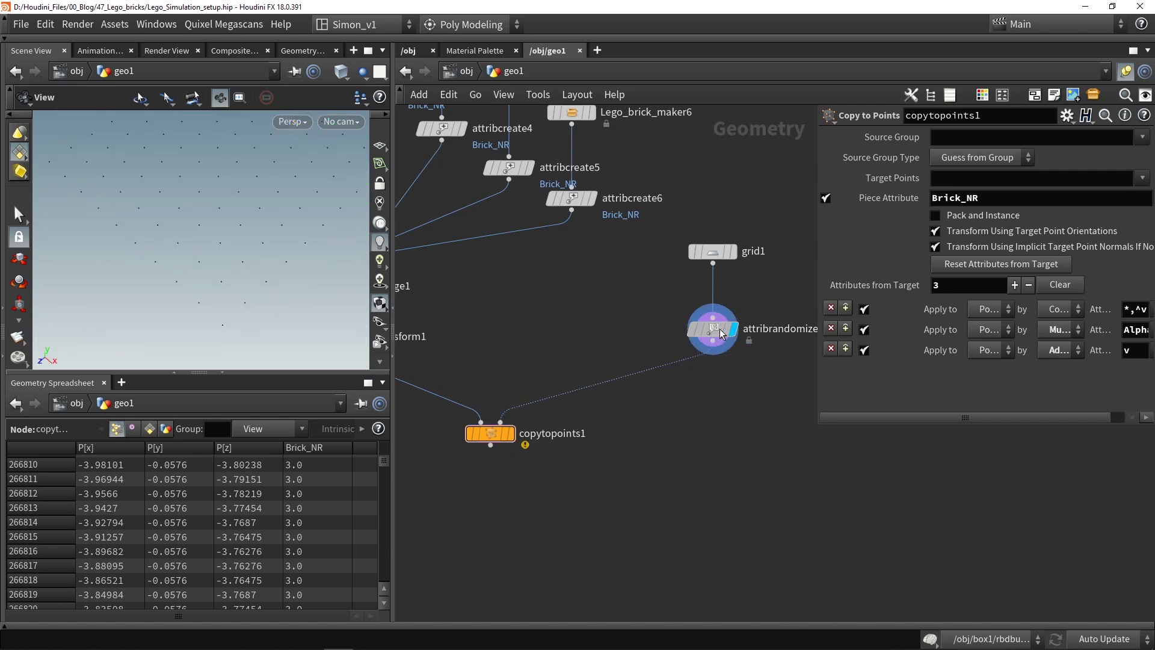
pyautogui.click(709, 329)
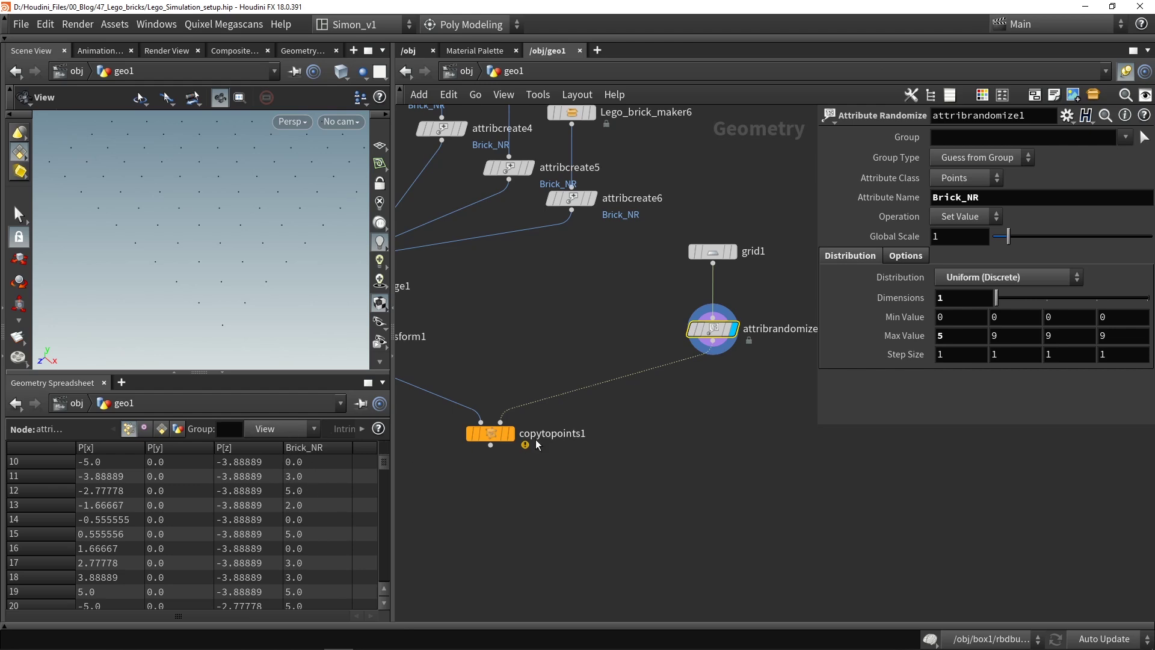
pyautogui.press('Tab')
pyautogui.write('cast')
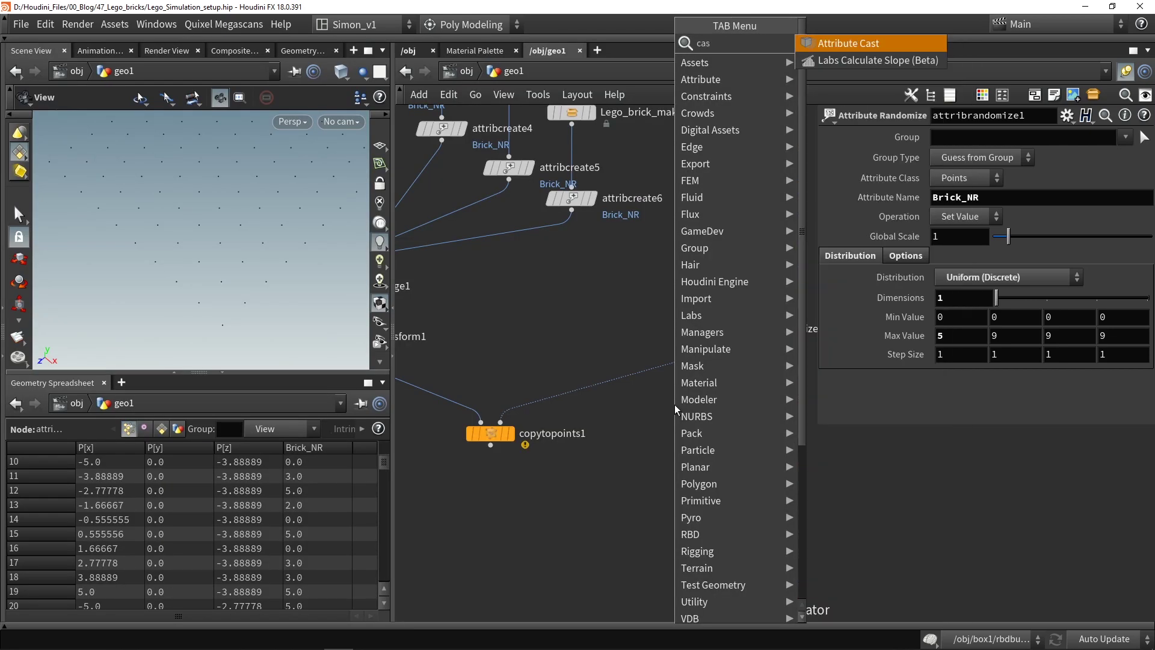
pyautogui.click(840, 48)
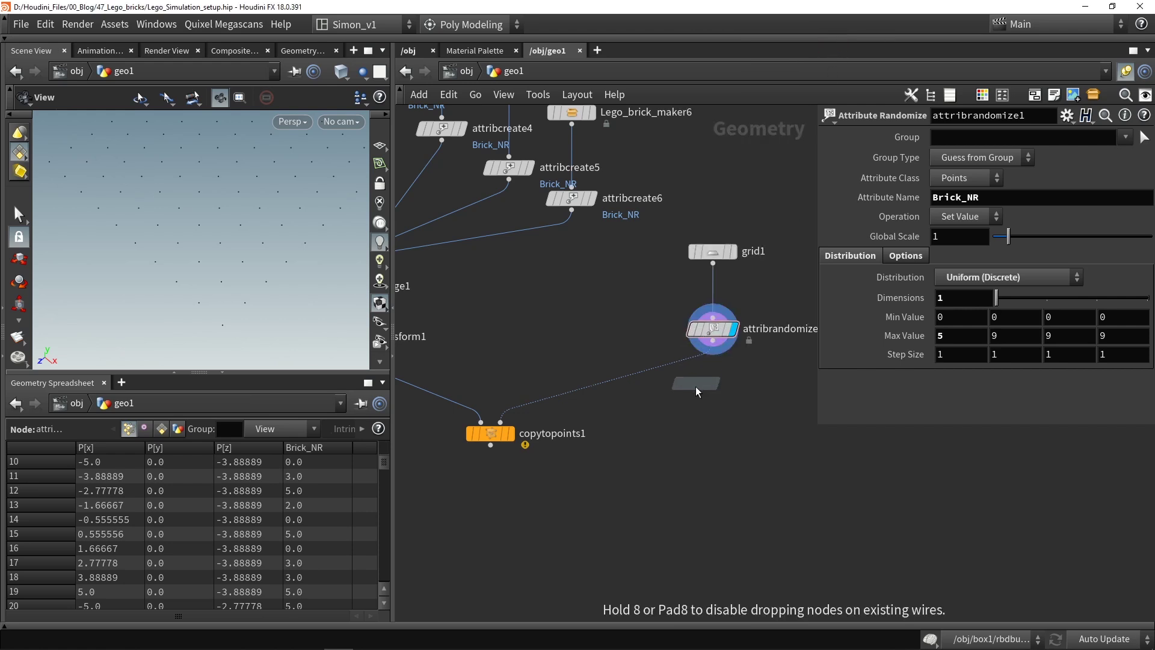
pyautogui.click(695, 388)
pyautogui.click(713, 347)
pyautogui.click(696, 379)
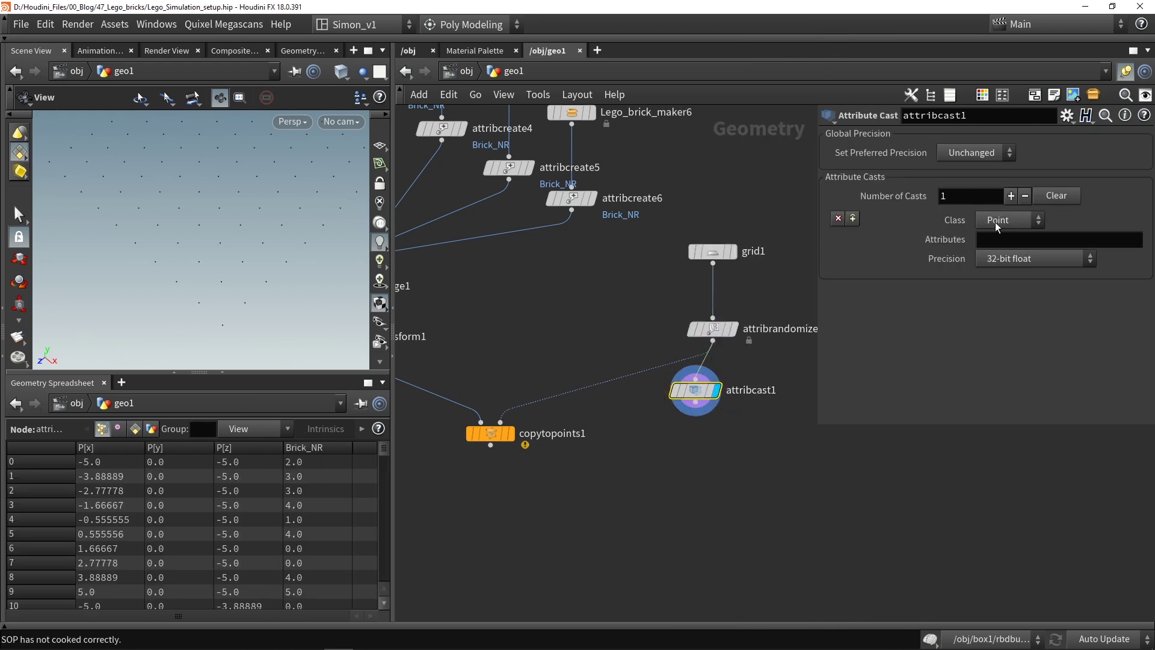
# - Cast the point attribute Brick_NR to 16-bit integer precision in the Attribute Cast node
pyautogui.write('Brick_NR')
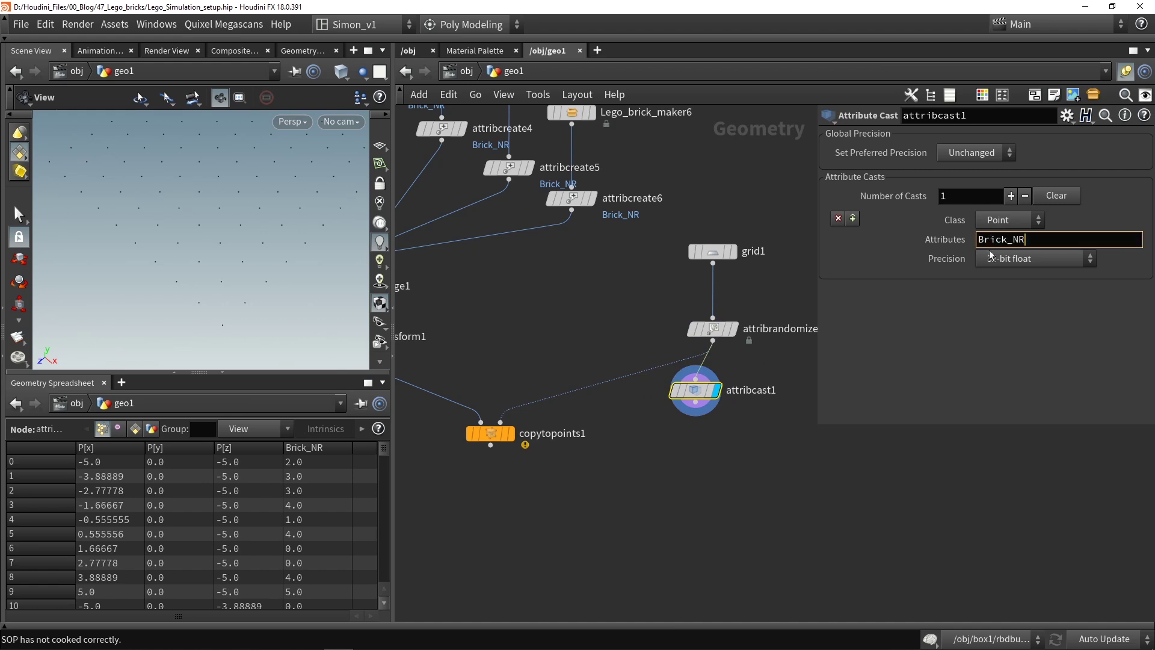
pyautogui.click(1016, 264)
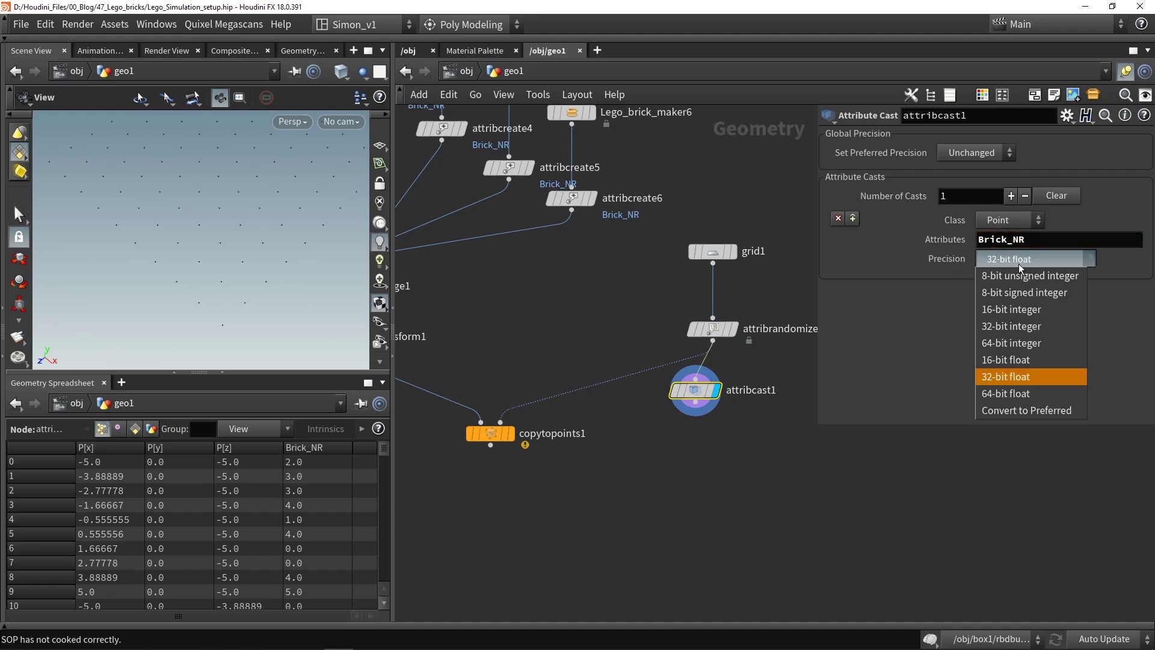
pyautogui.click(1012, 309)
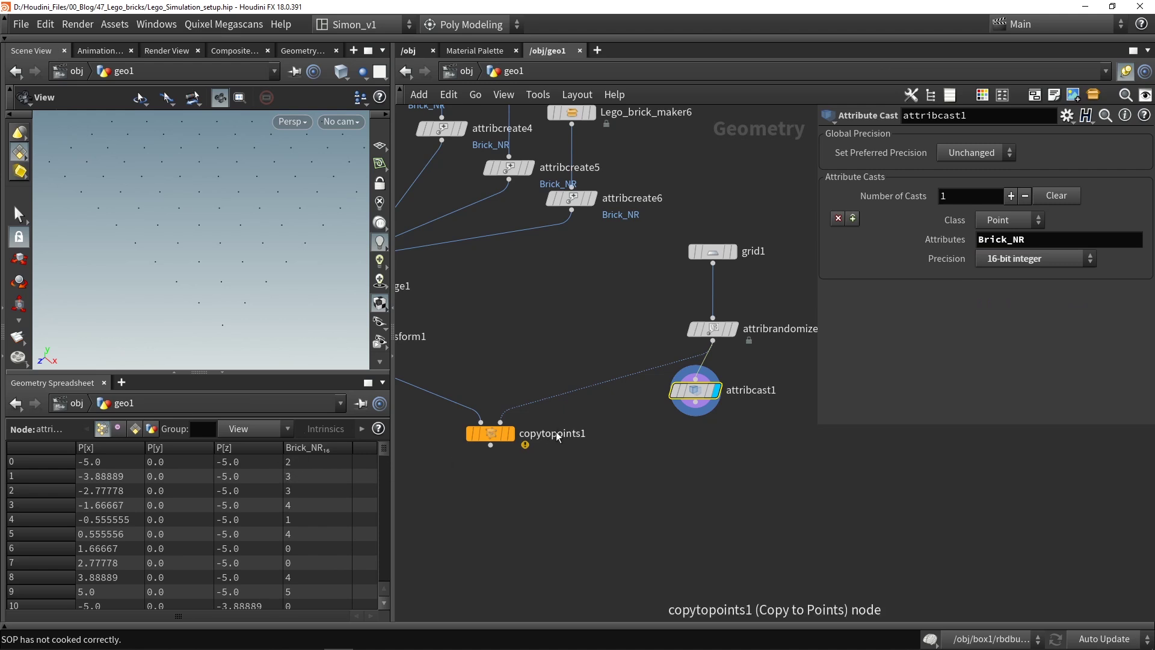
# - Connect the Attribute Cast output to the target input of Copy to Points, and display and select the copy node
pyautogui.moveTo(707, 416); pyautogui.dragTo(514, 437)
pyautogui.click(512, 437)
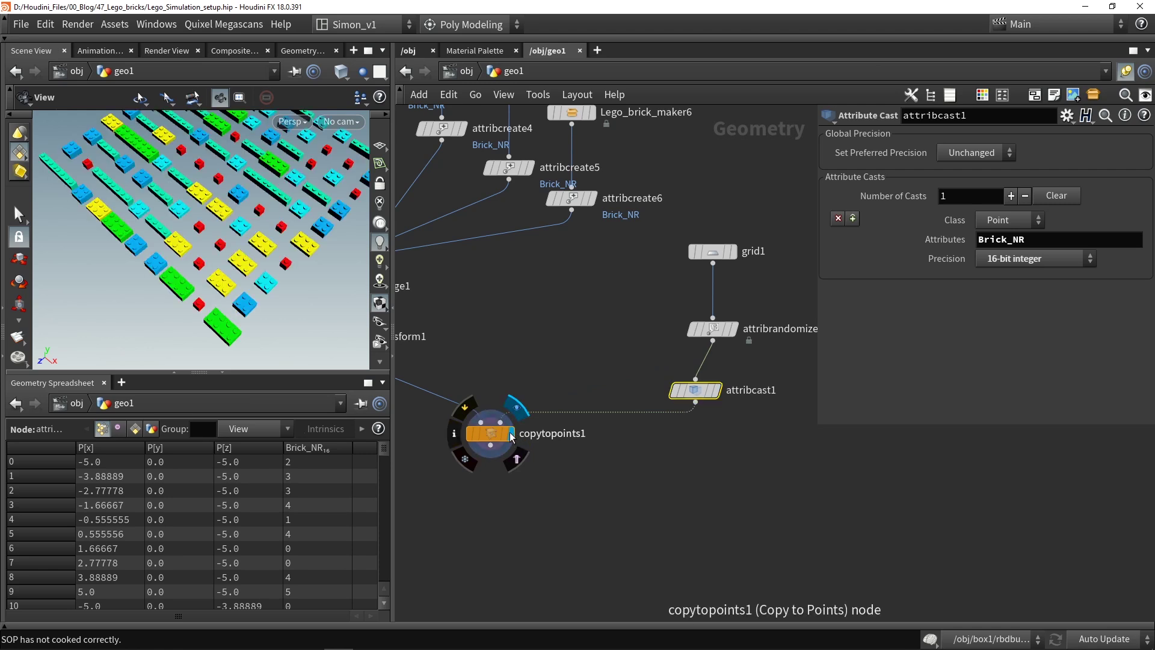
pyautogui.click(493, 436)
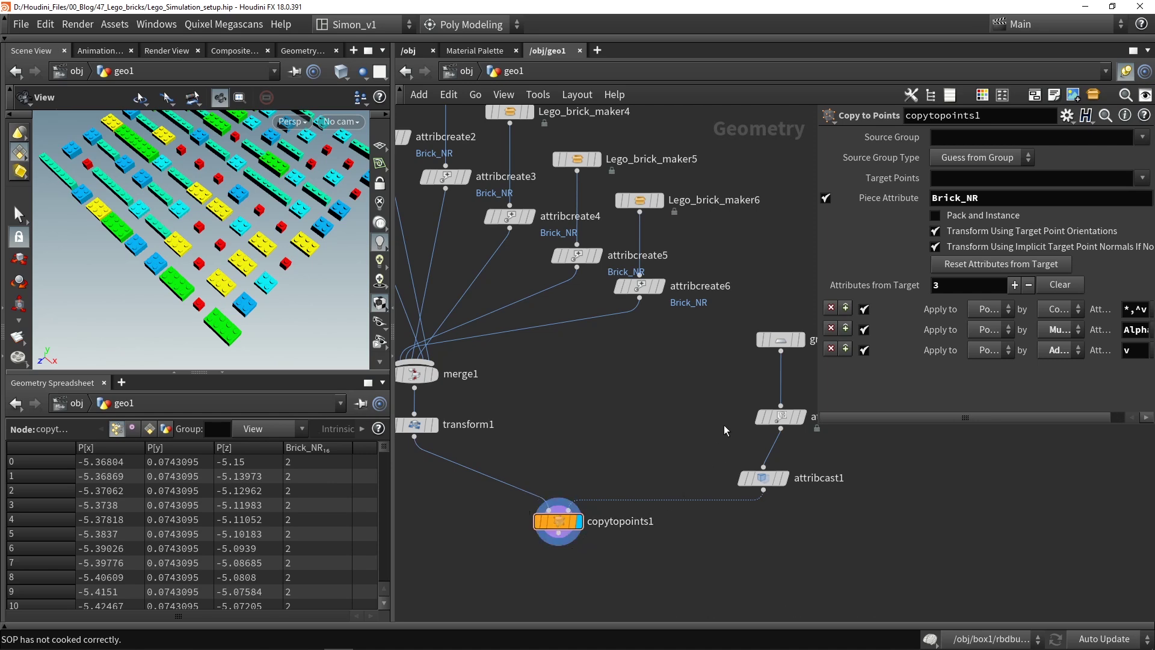
# - Set the global seed of the Brick_NR Attribute Randomize node to 3.86 to redistribute the brick variants
pyautogui.moveTo(724, 425); pyautogui.dragTo(624, 439, button='middle')
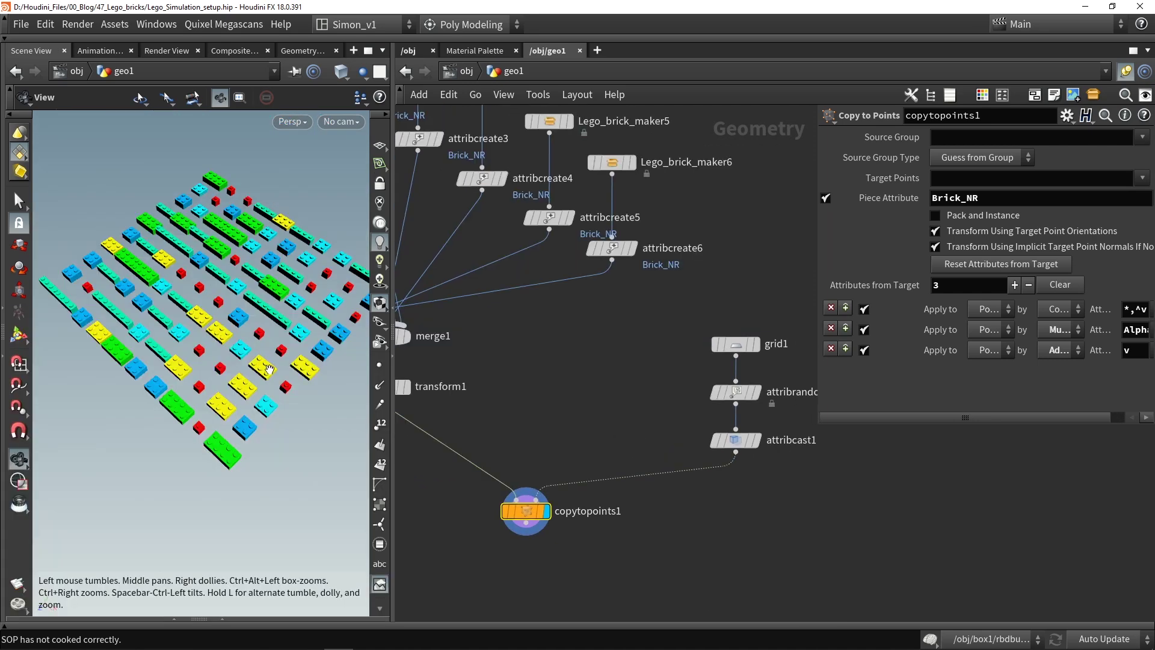
pyautogui.moveTo(269, 369); pyautogui.dragTo(118, 321)
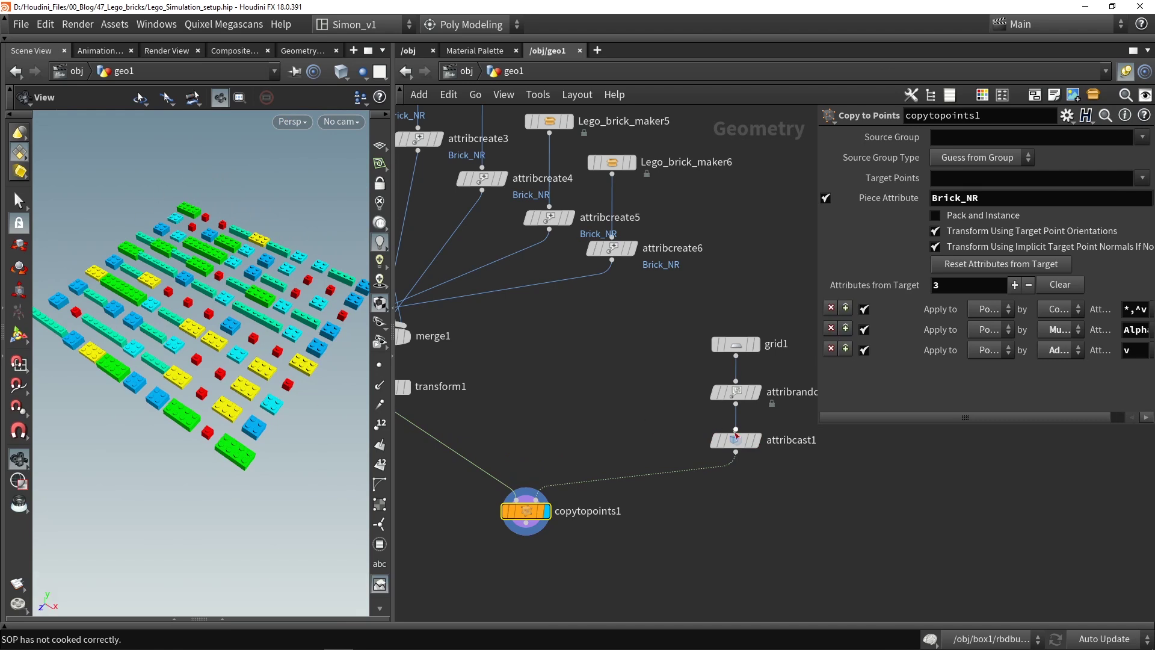
pyautogui.click(735, 394)
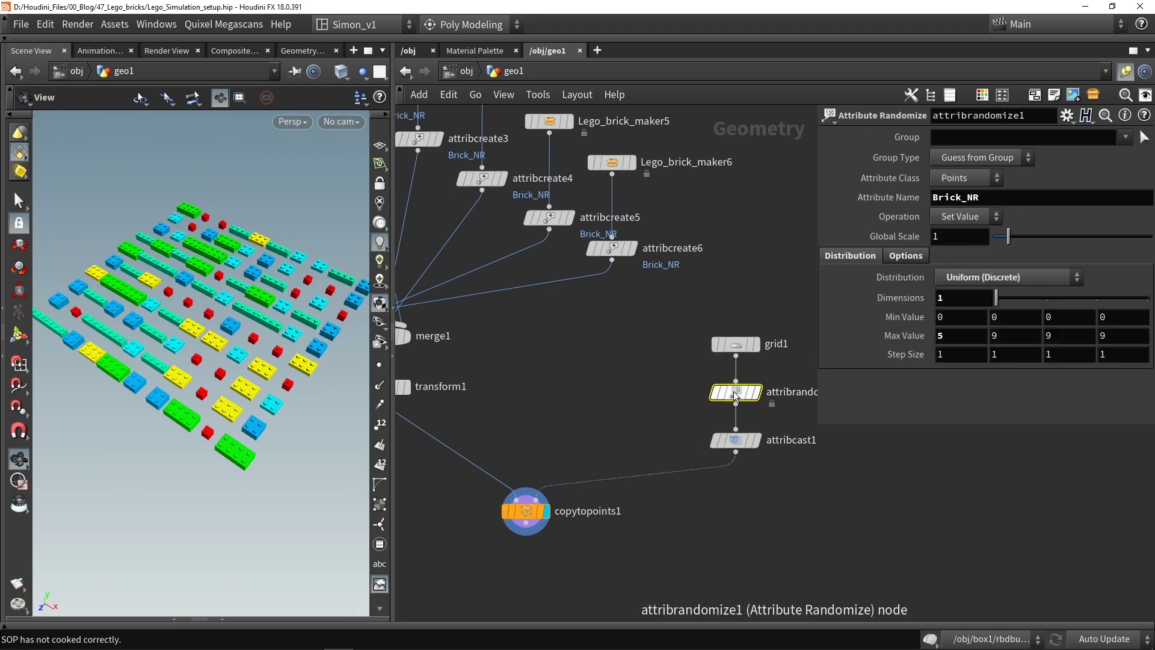
pyautogui.click(904, 255)
pyautogui.moveTo(1077, 317); pyautogui.dragTo(1054, 313)
pyautogui.moveTo(204, 354); pyautogui.dragTo(151, 336)
# - Inspect the copied bricks up close in wireframe and return to shaded display
pyautogui.moveTo(531, 397); pyautogui.dragTo(625, 355, button='middle')
pyautogui.scroll(4, 199, 327)
pyautogui.hotkey('shift', 'w')
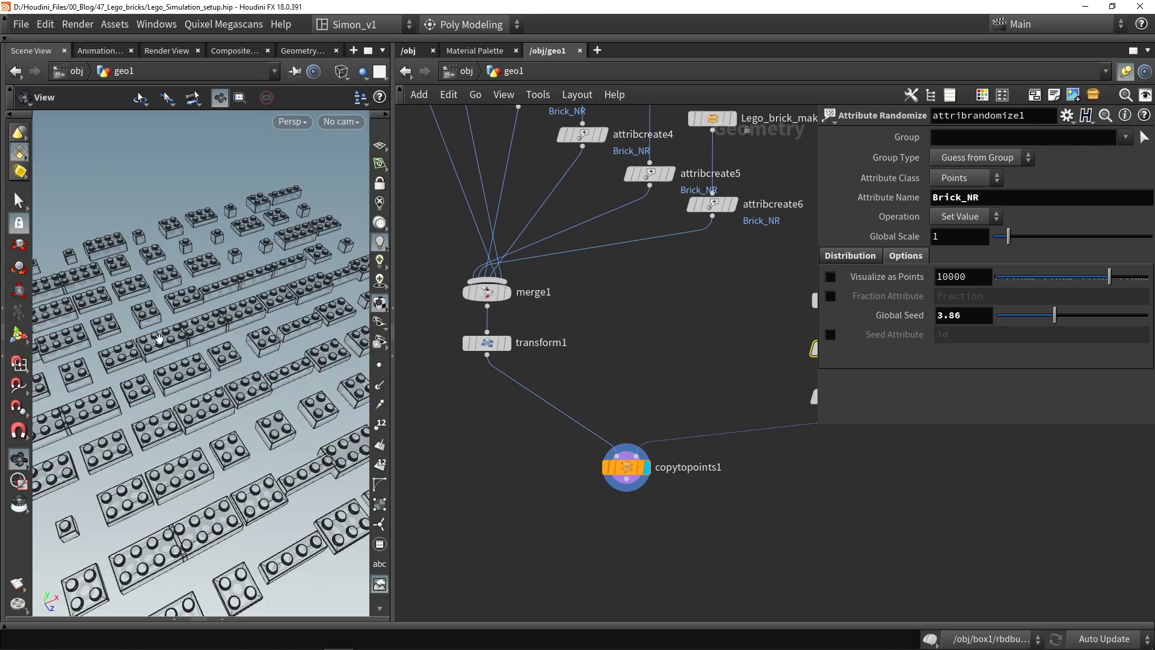
pyautogui.press('w')
# - Set the uniform scale of the Transform node below the merge to 0.25 and check the spacing between bricks
pyautogui.click(493, 344)
pyautogui.click(958, 269)
pyautogui.write('0.25')
pyautogui.press('Return')
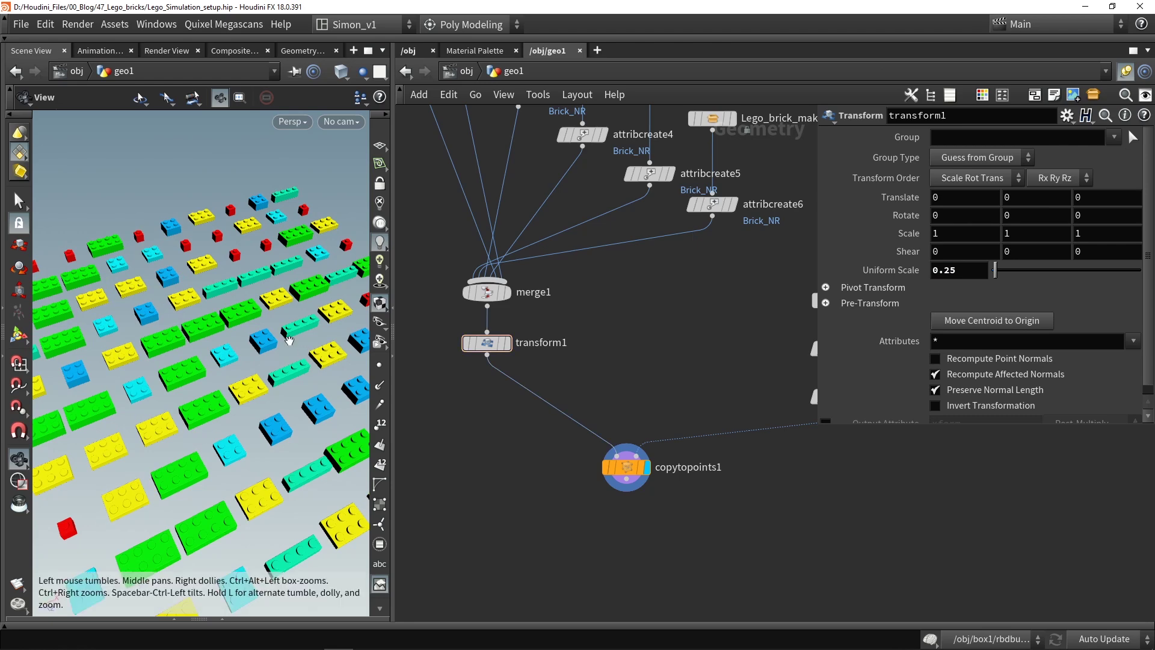
pyautogui.scroll(-3, 247, 327)
pyautogui.moveTo(237, 330); pyautogui.dragTo(224, 332)
# - Insert a second Attribute Randomize node between Attribute Cast and Copy to Points, space out the nodes and display the new one
pyautogui.moveTo(752, 375); pyautogui.dragTo(622, 331, button='middle')
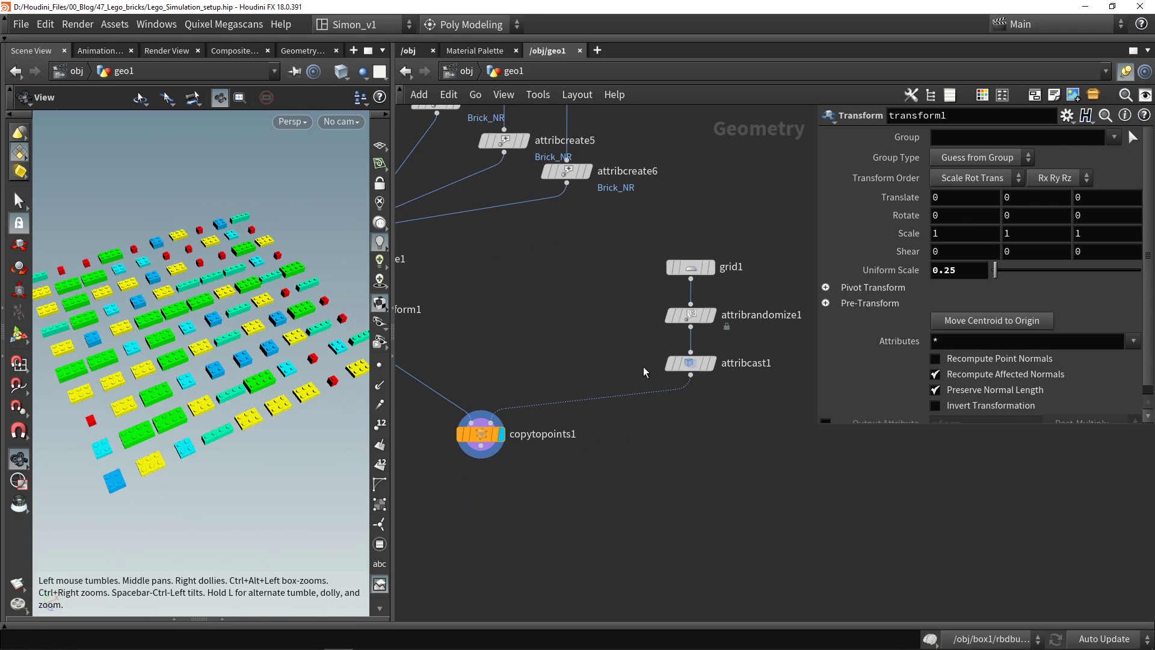
pyautogui.press('Tab')
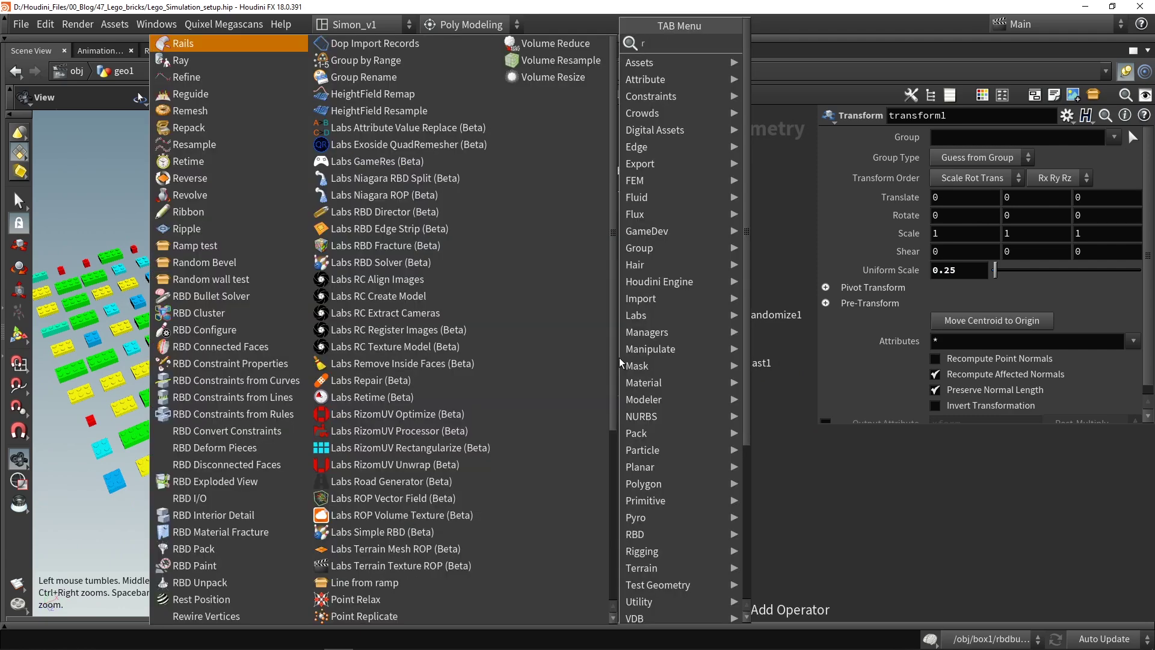
pyautogui.write('ran')
pyautogui.click(808, 78)
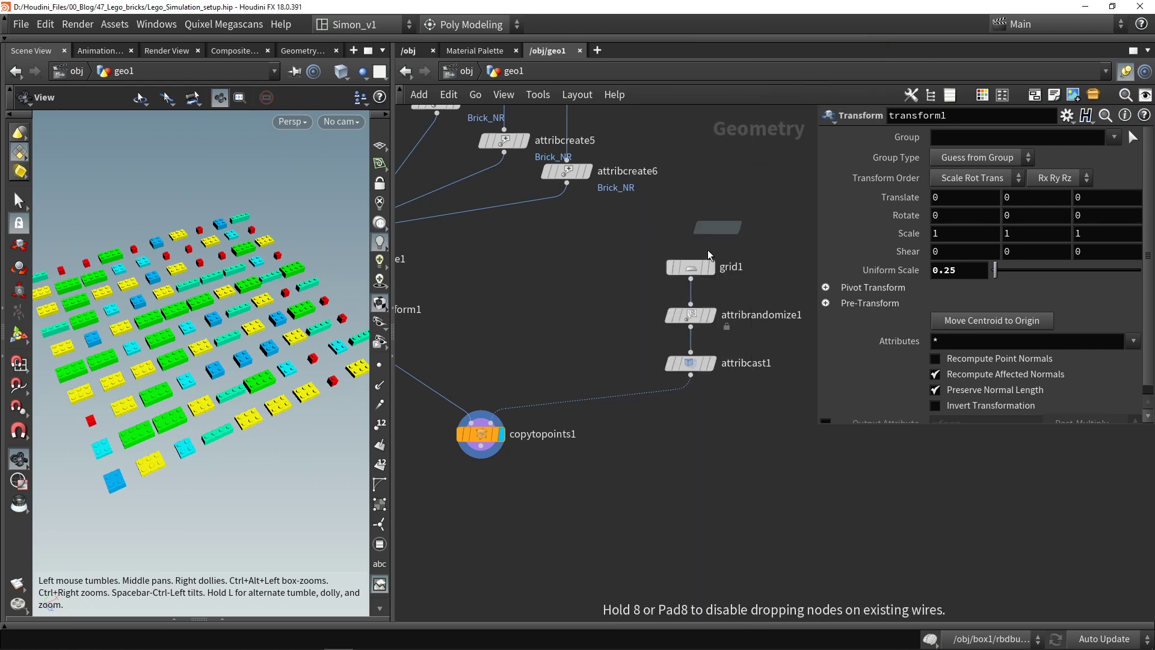
pyautogui.click(630, 394)
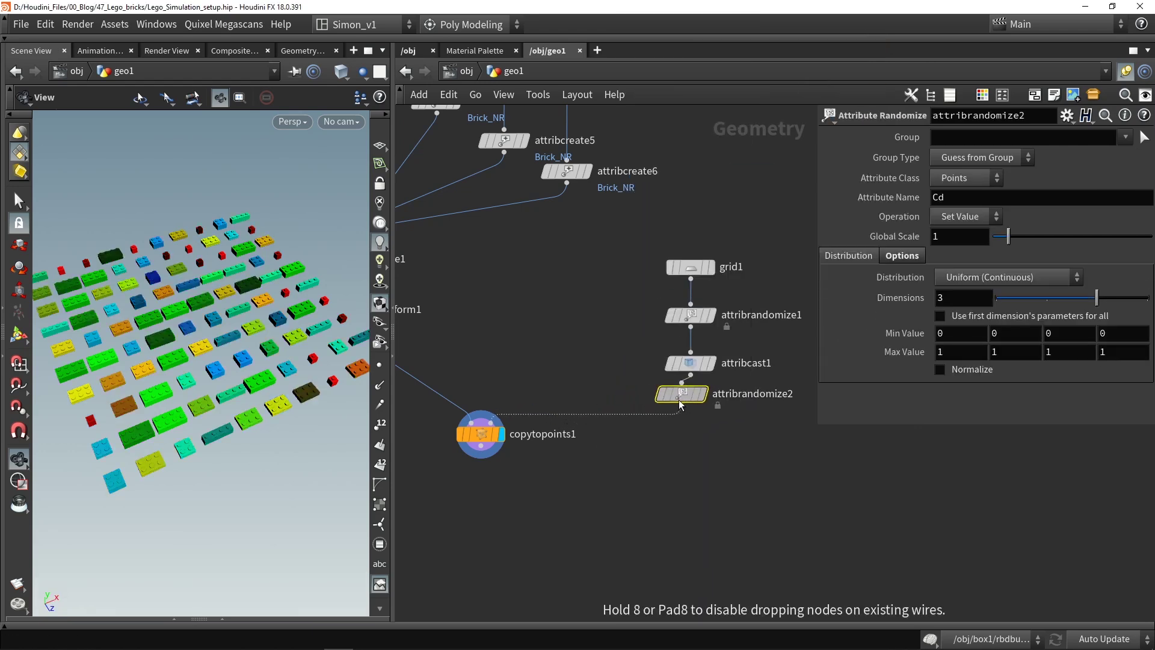
pyautogui.moveTo(494, 445); pyautogui.dragTo(488, 503)
pyautogui.moveTo(716, 404); pyautogui.dragTo(716, 419)
pyautogui.click(714, 414)
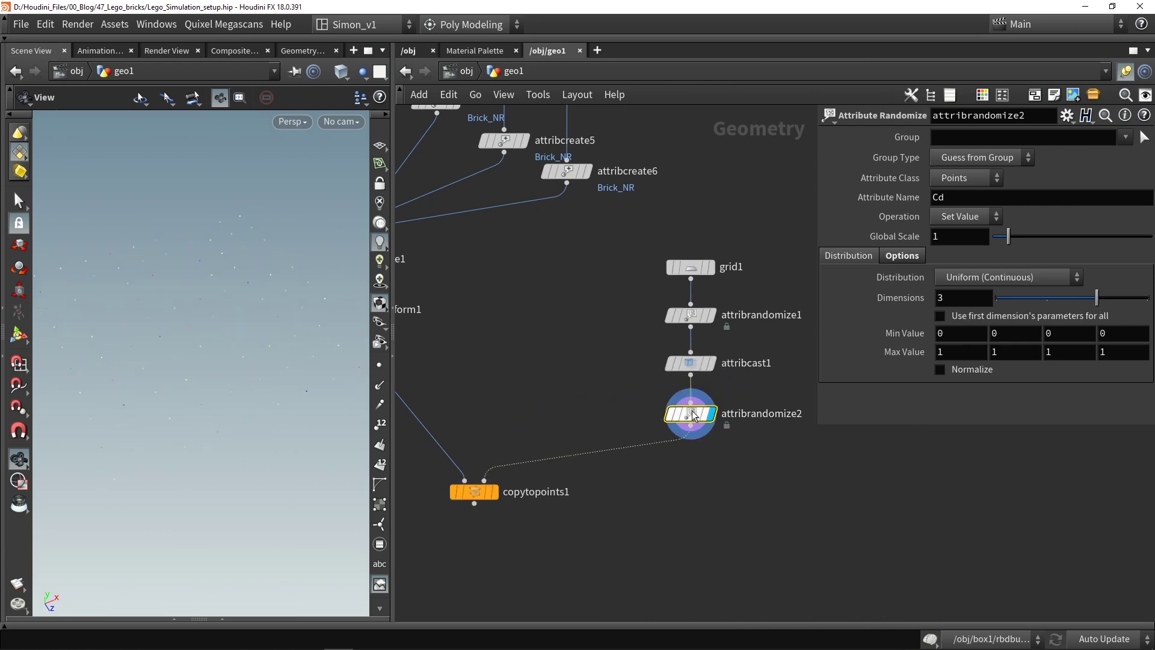
# - Set the second Attribute Randomize node's attribute name to N and display the Copy to Points result
pyautogui.moveTo(948, 198); pyautogui.dragTo(903, 201)
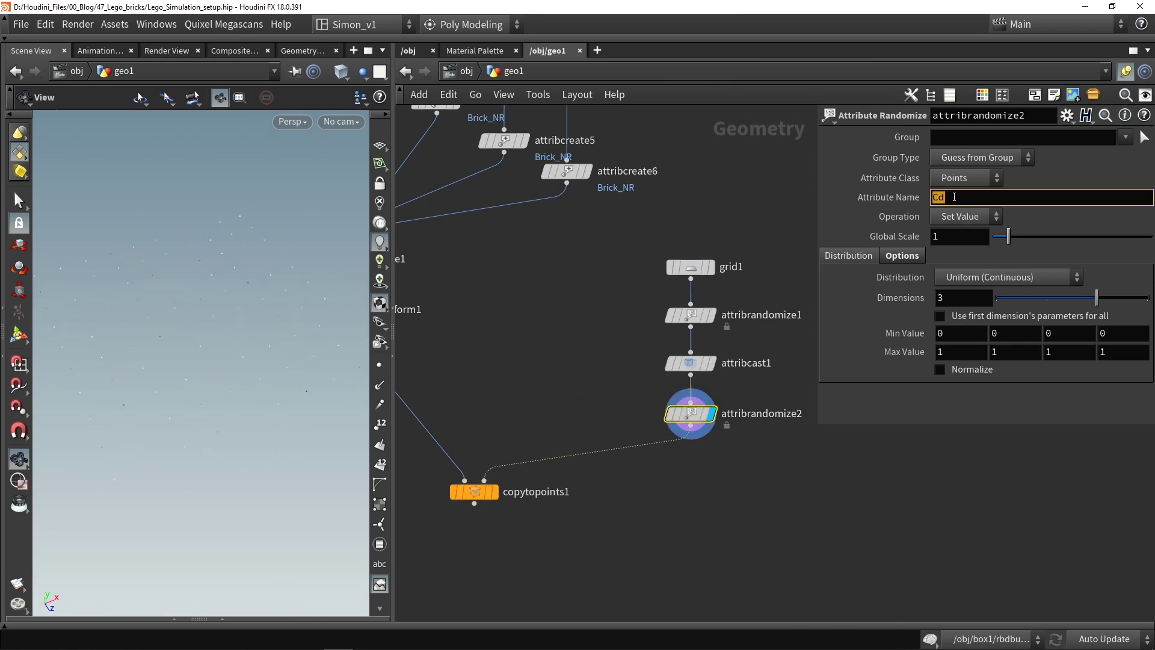
pyautogui.write('N')
pyautogui.moveTo(954, 198); pyautogui.dragTo(930, 197)
pyautogui.press('Return')
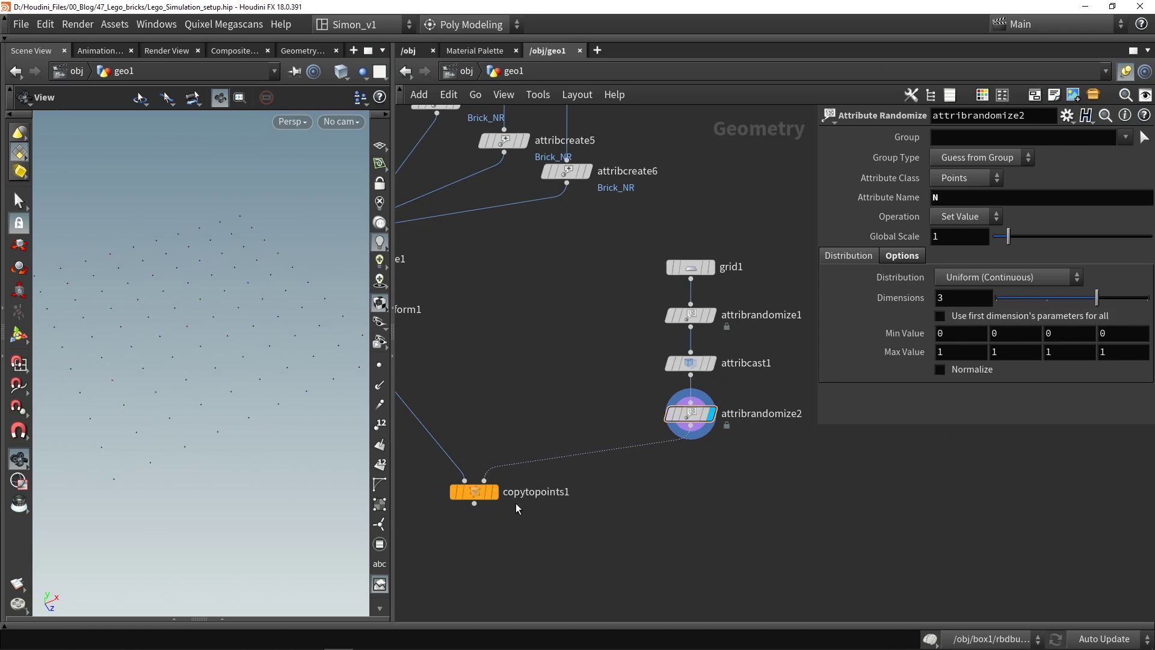
pyautogui.click(495, 491)
pyautogui.click(474, 492)
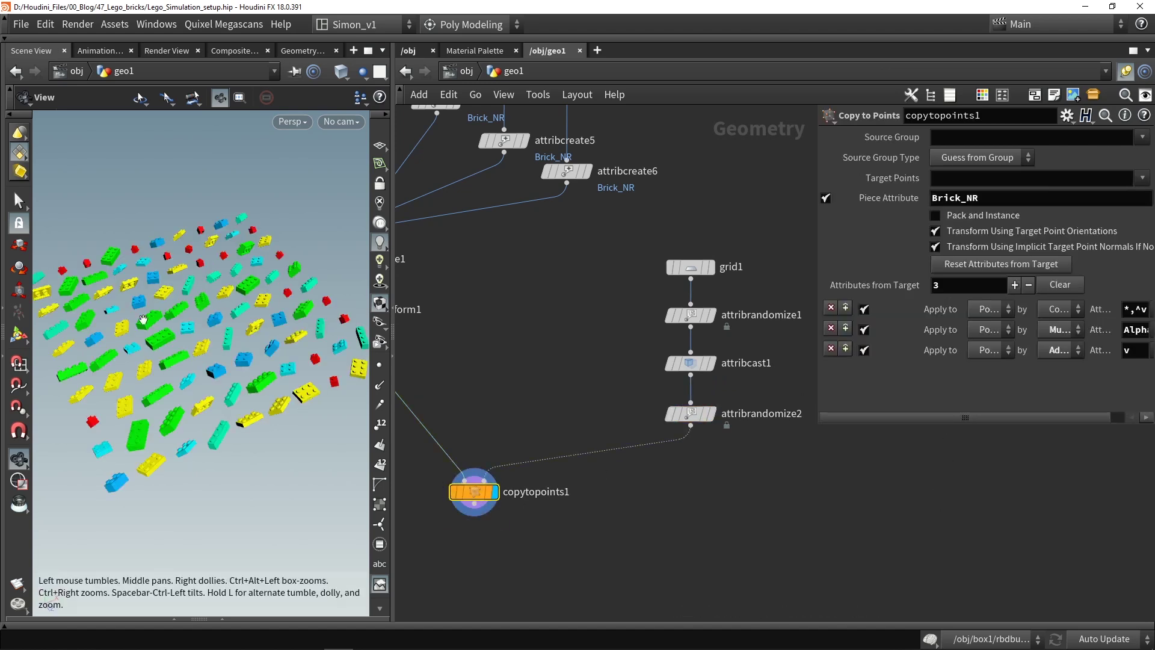
pyautogui.click(672, 421)
pyautogui.click(672, 421)
pyautogui.click(672, 421)
pyautogui.click(670, 416)
pyautogui.click(671, 417)
pyautogui.click(671, 417)
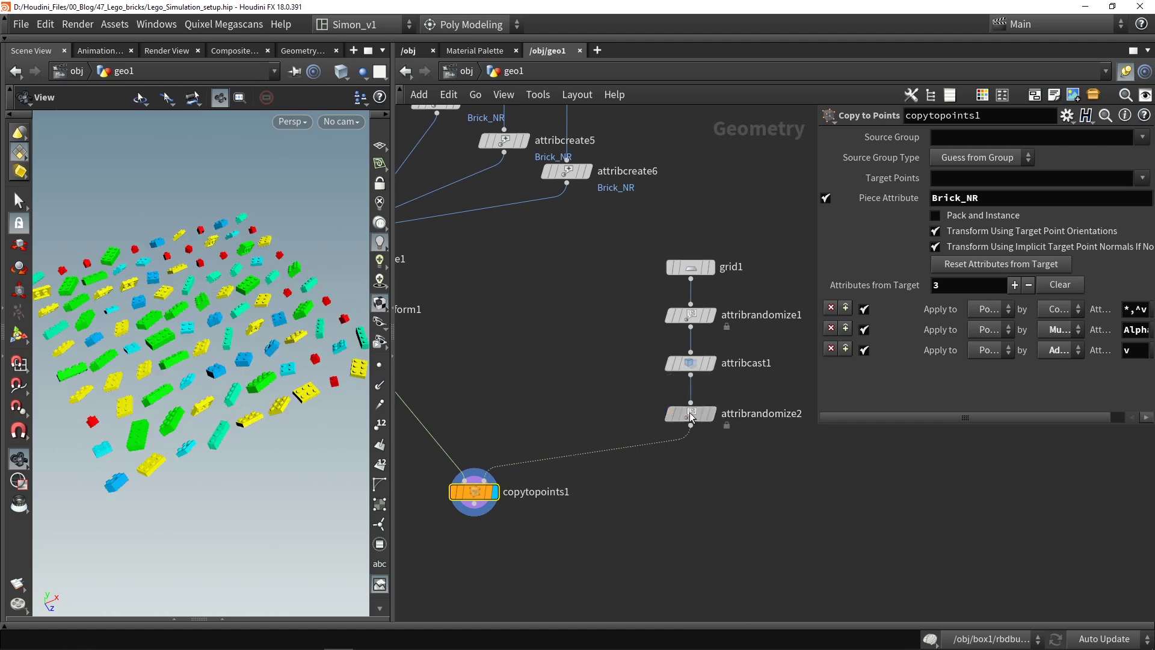
# - Set the first three min values of the N Attribute Randomize node to -1
pyautogui.click(690, 414)
pyautogui.press('BackSpace')
pyautogui.write('-1')
pyautogui.press('Tab')
pyautogui.write('-1')
pyautogui.press('Tab')
pyautogui.write('-1')
pyautogui.press('Return')
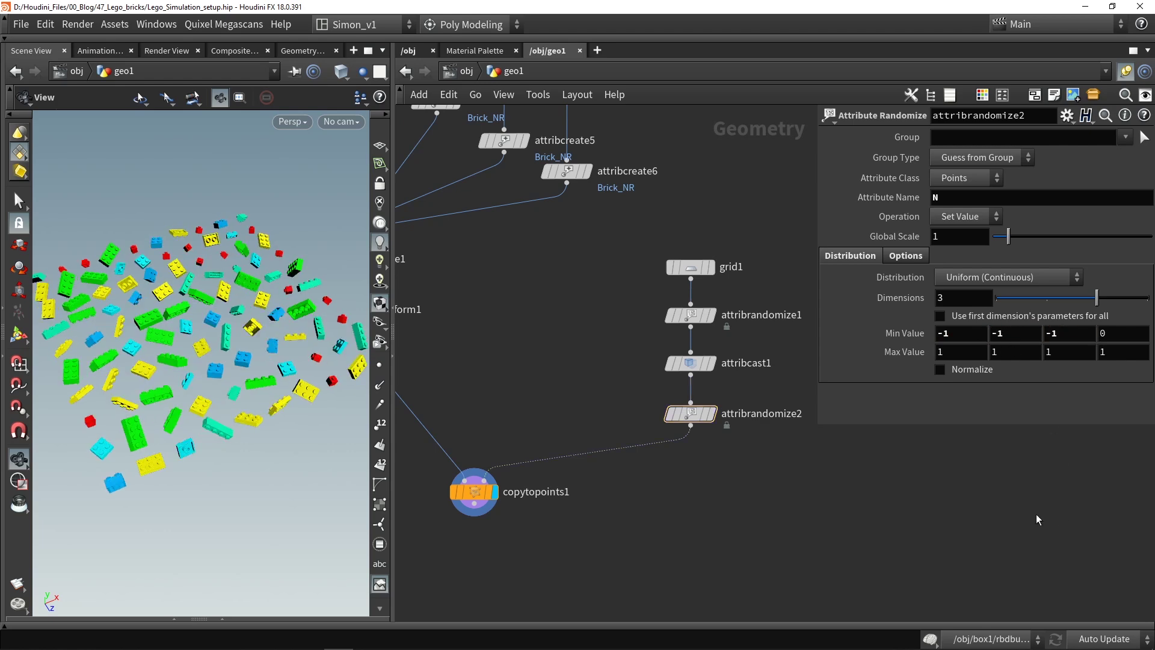
# - Change the global seed of the N Attribute Randomize node to reshuffle the brick orientations
pyautogui.moveTo(199, 327); pyautogui.dragTo(256, 334)
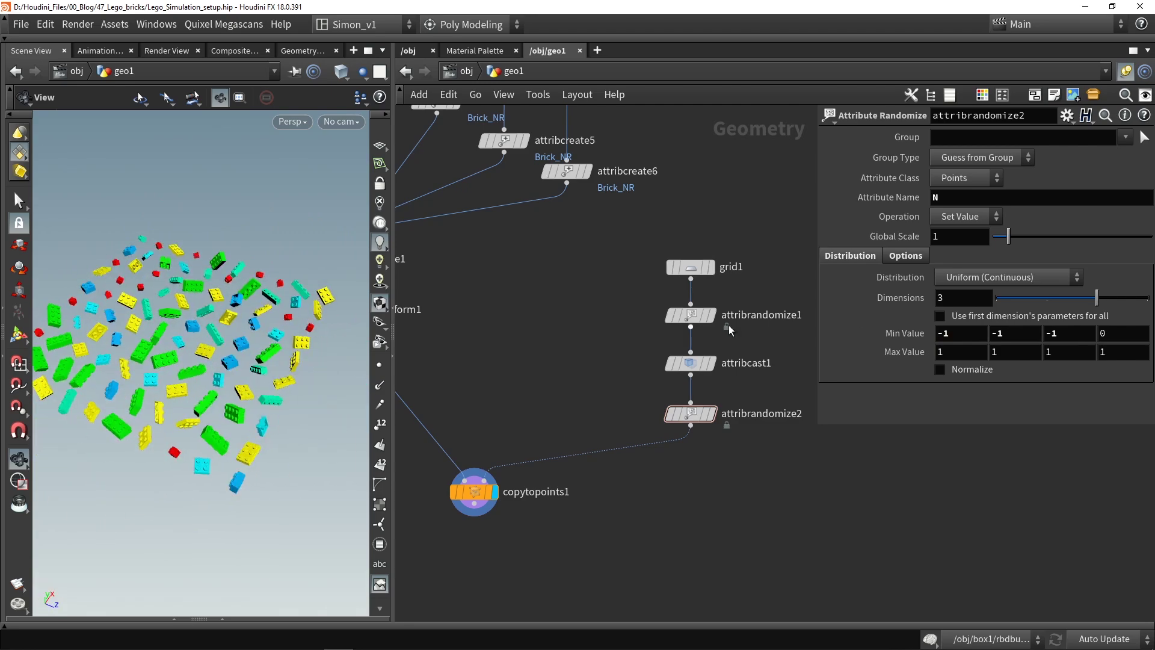
pyautogui.click(906, 256)
pyautogui.moveTo(1088, 319); pyautogui.dragTo(1074, 347)
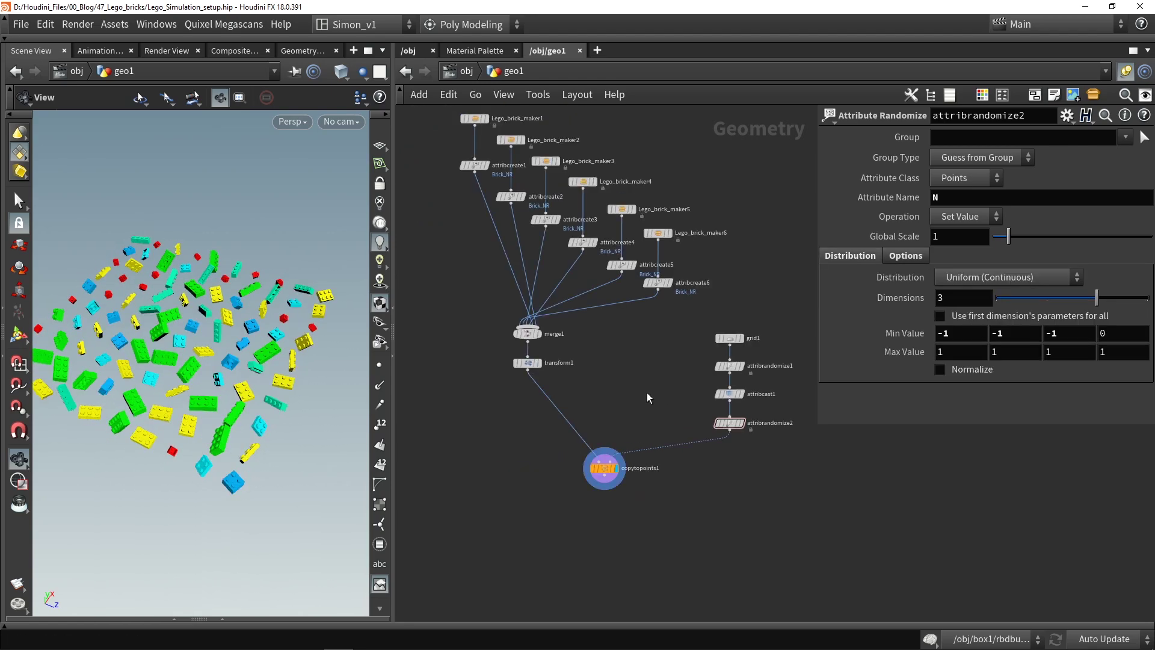
# - Review the scattered bricks and the complete node network, and show the parameters of Lego_brick_maker6
pyautogui.moveTo(648, 392); pyautogui.dragTo(648, 406, button='middle')
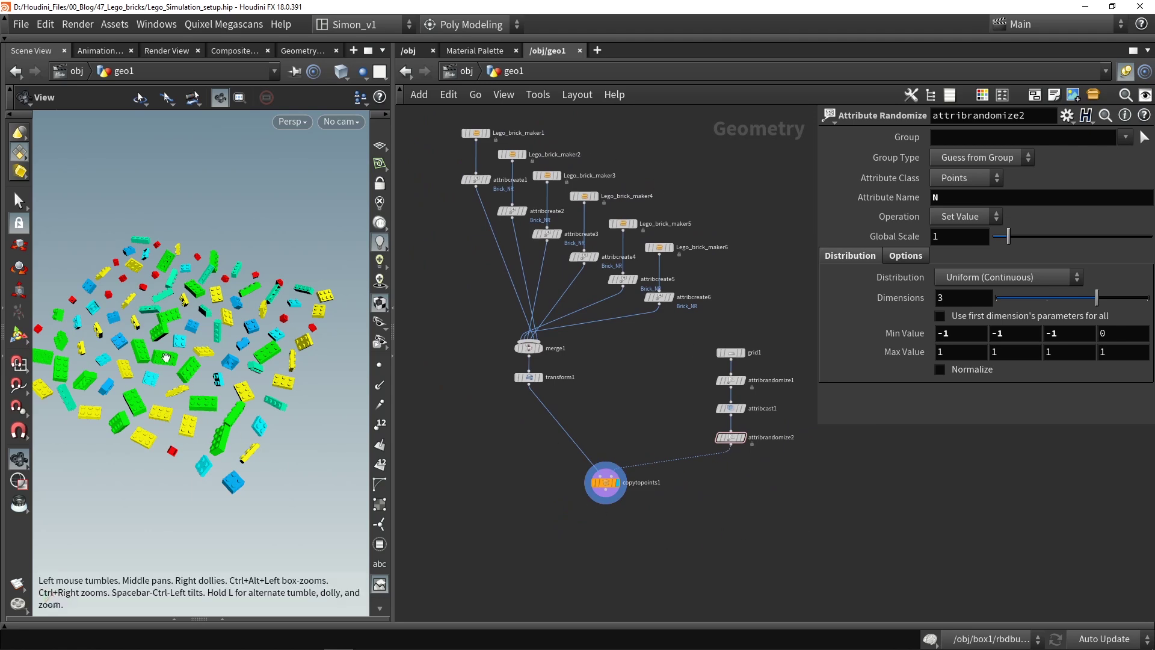
pyautogui.moveTo(229, 368); pyautogui.dragTo(228, 310)
pyautogui.moveTo(678, 395); pyautogui.dragTo(665, 414, button='middle')
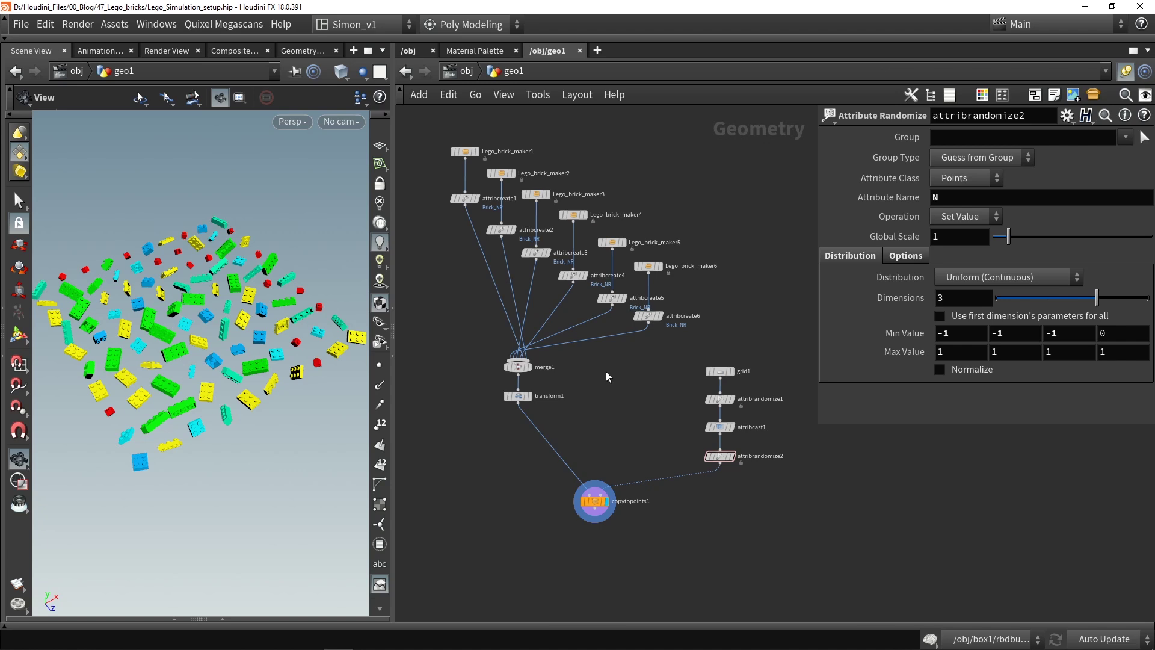
pyautogui.click(647, 266)
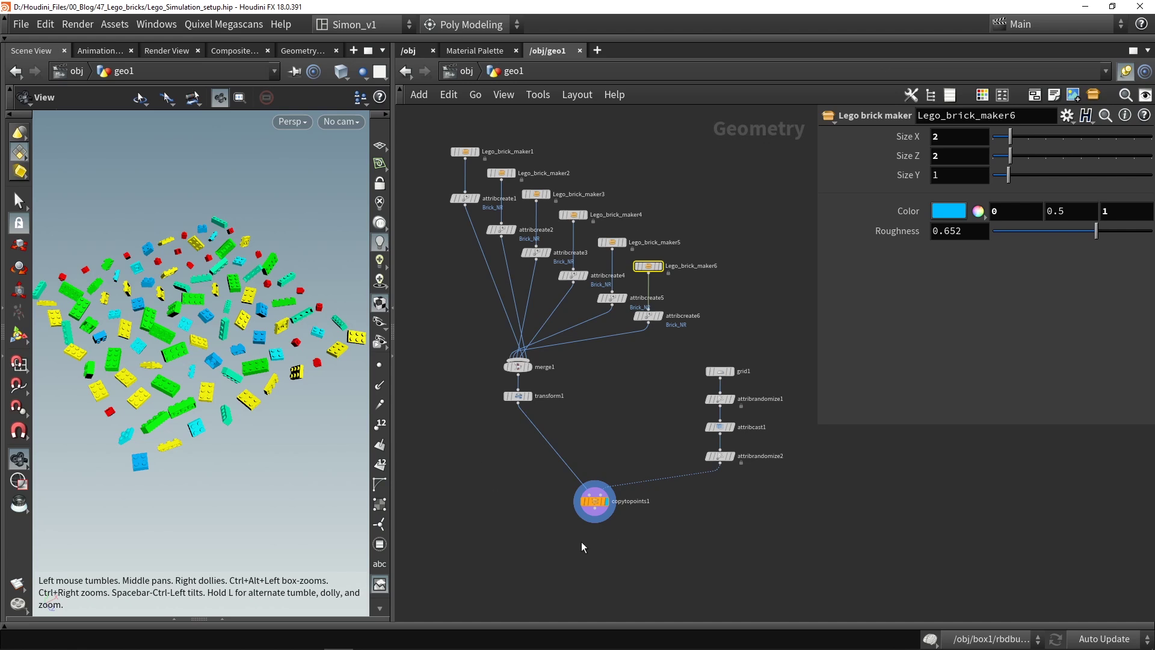
pyautogui.moveTo(619, 414); pyautogui.dragTo(633, 424, button='middle')
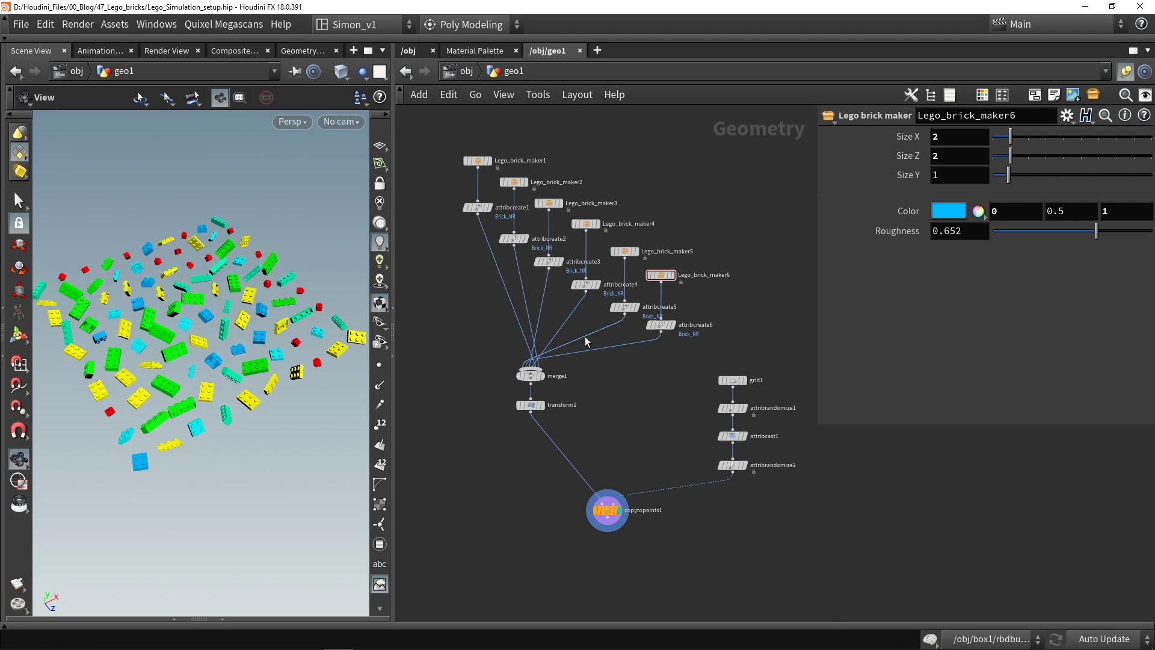
# - Add a File node beside the brick makers and try to wire it into merge1
pyautogui.press('Tab')
pyautogui.write('fil')
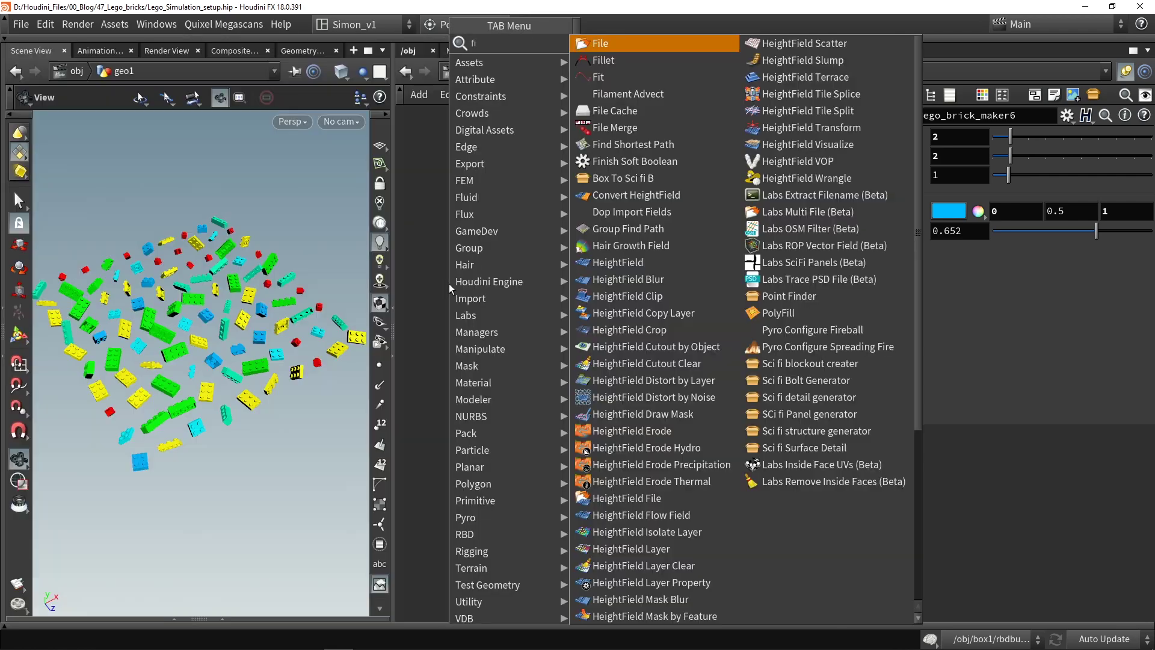
pyautogui.click(656, 41)
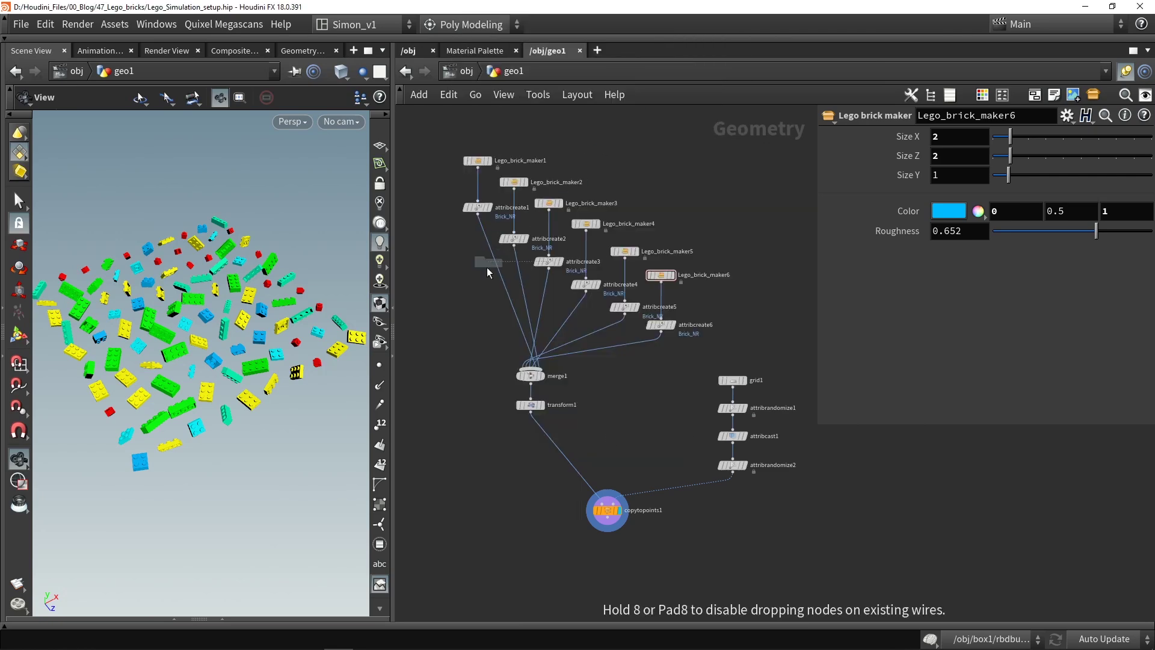
pyautogui.click(457, 305)
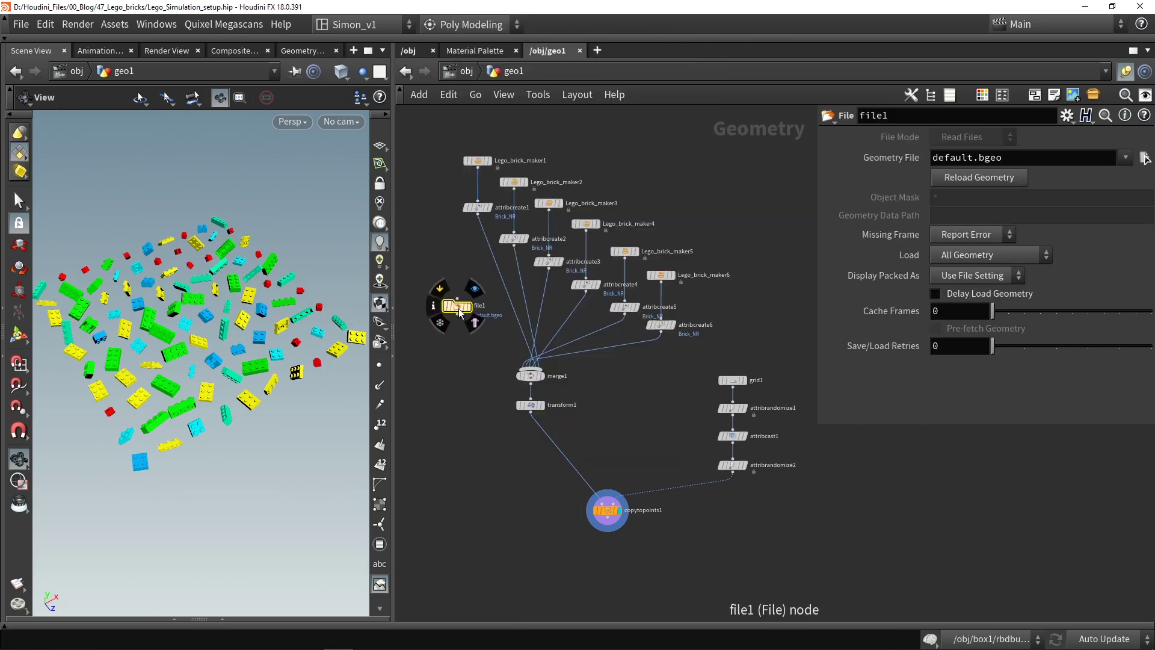
pyautogui.moveTo(988, 160); pyautogui.dragTo(918, 159)
pyautogui.click(1015, 158)
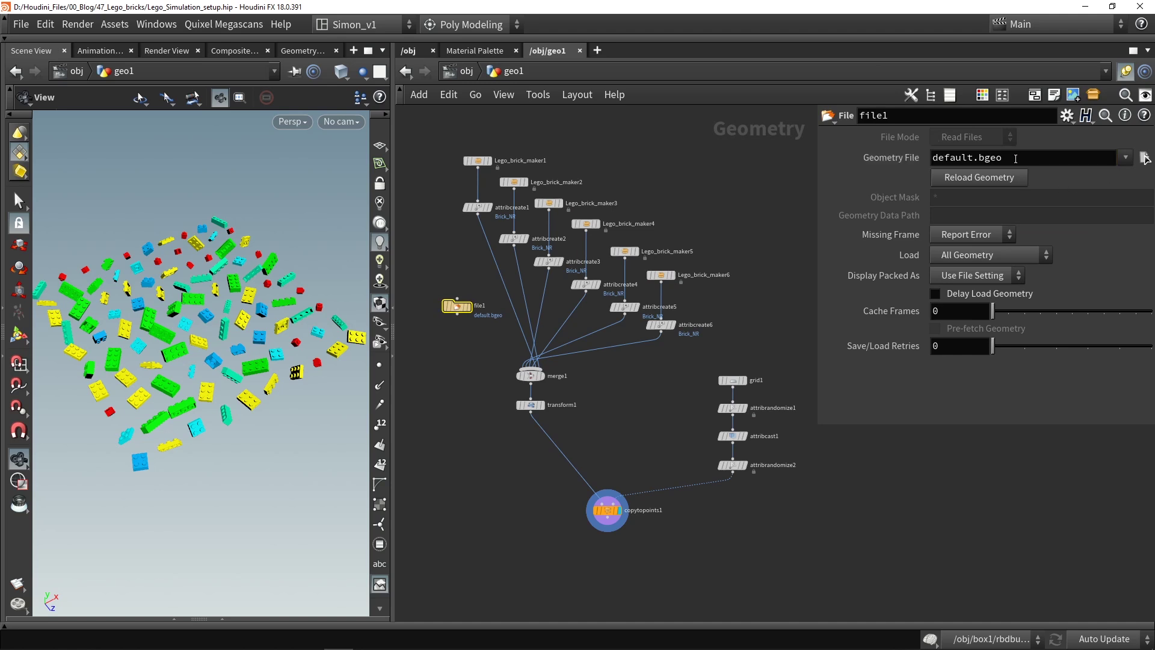
pyautogui.moveTo(1075, 161); pyautogui.dragTo(828, 183)
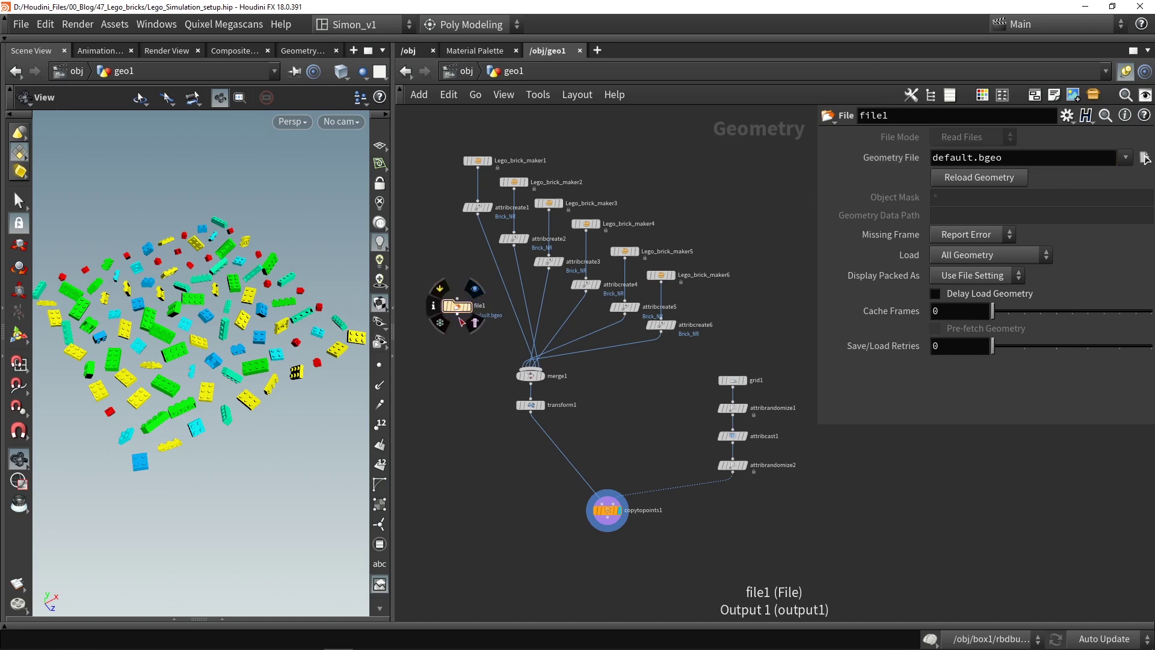
pyautogui.moveTo(457, 317); pyautogui.dragTo(516, 359)
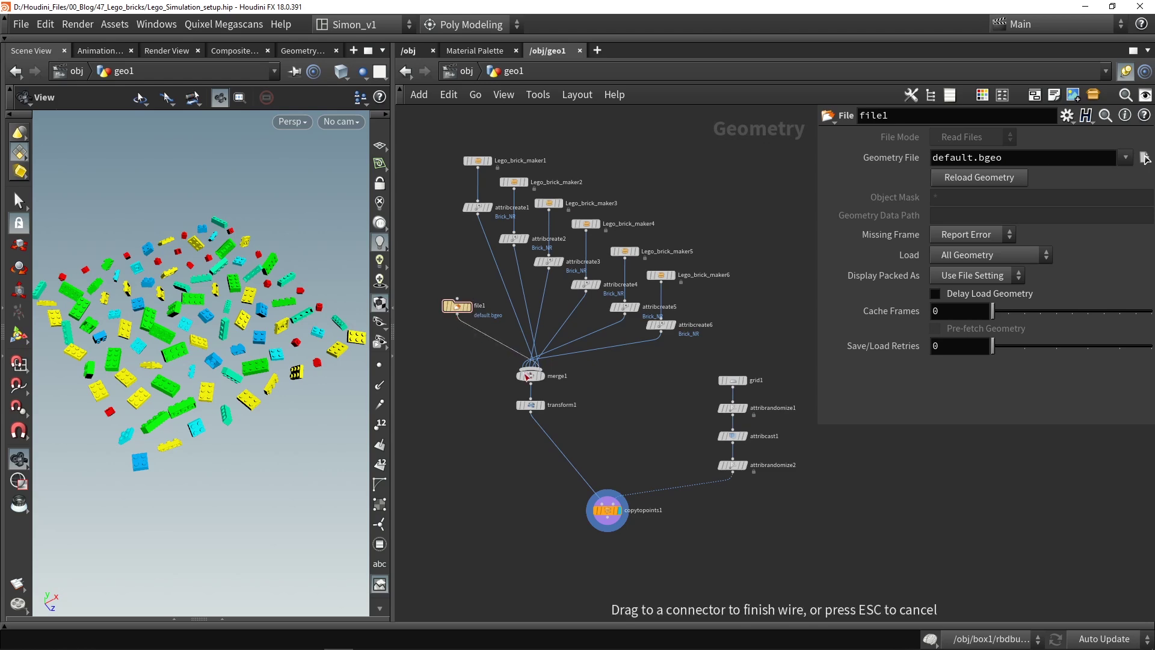
pyautogui.press('Escape')
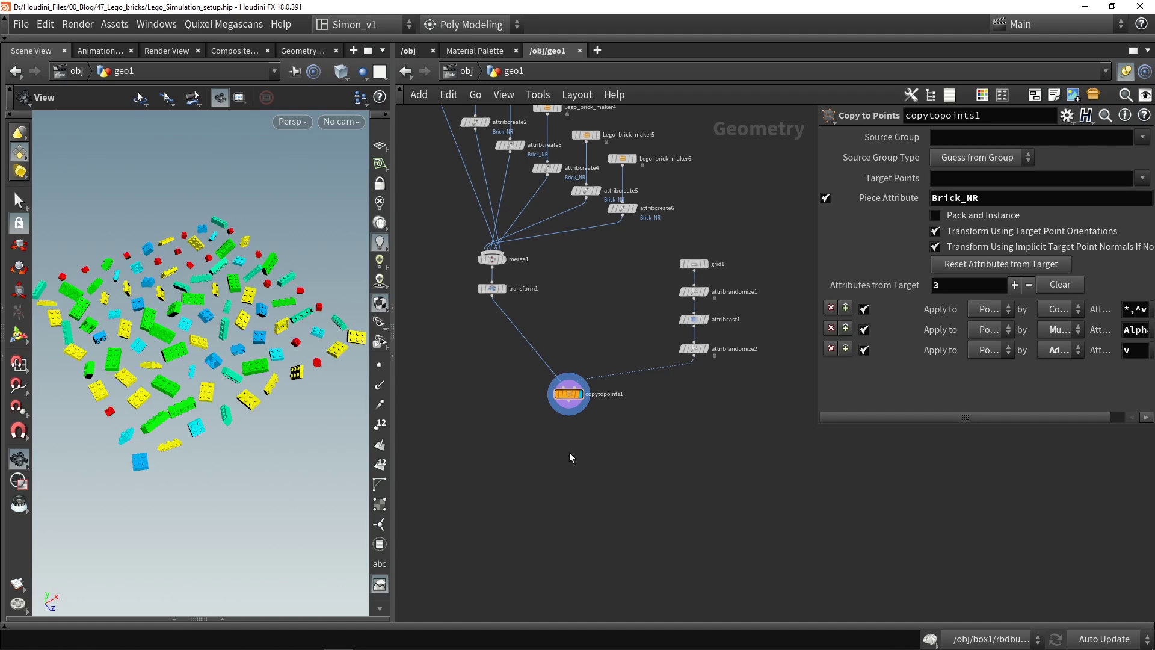
# - Add an RBD Bullet Solver node below copytopoints1
pyautogui.press('Tab')
pyautogui.write('sol')
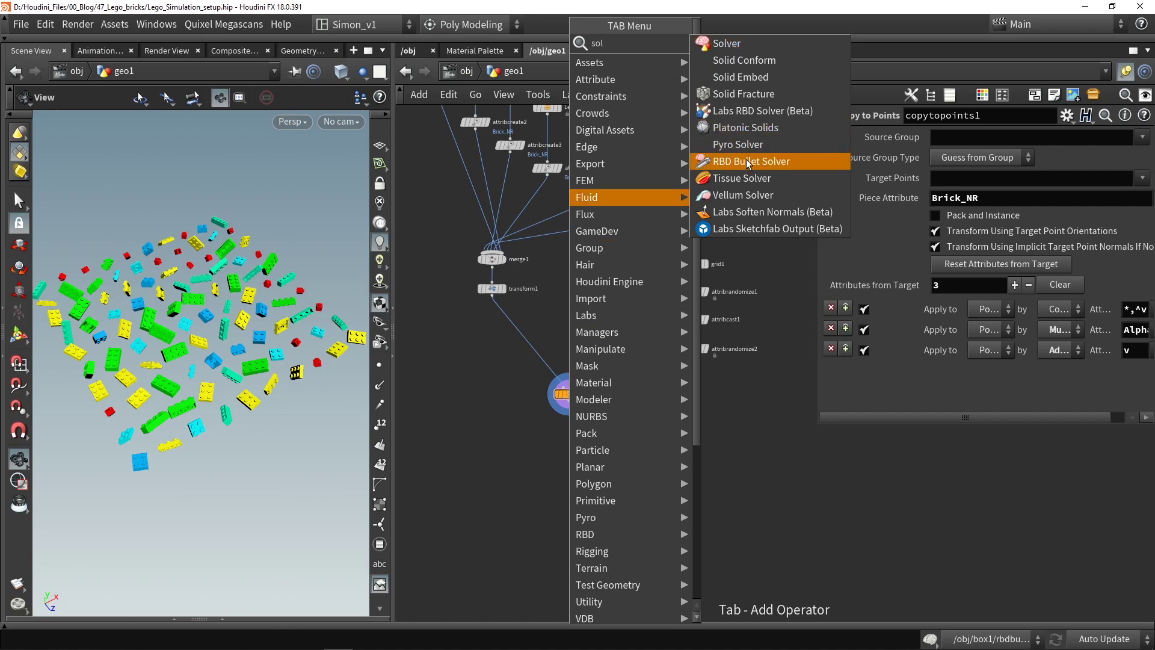
pyautogui.click(733, 162)
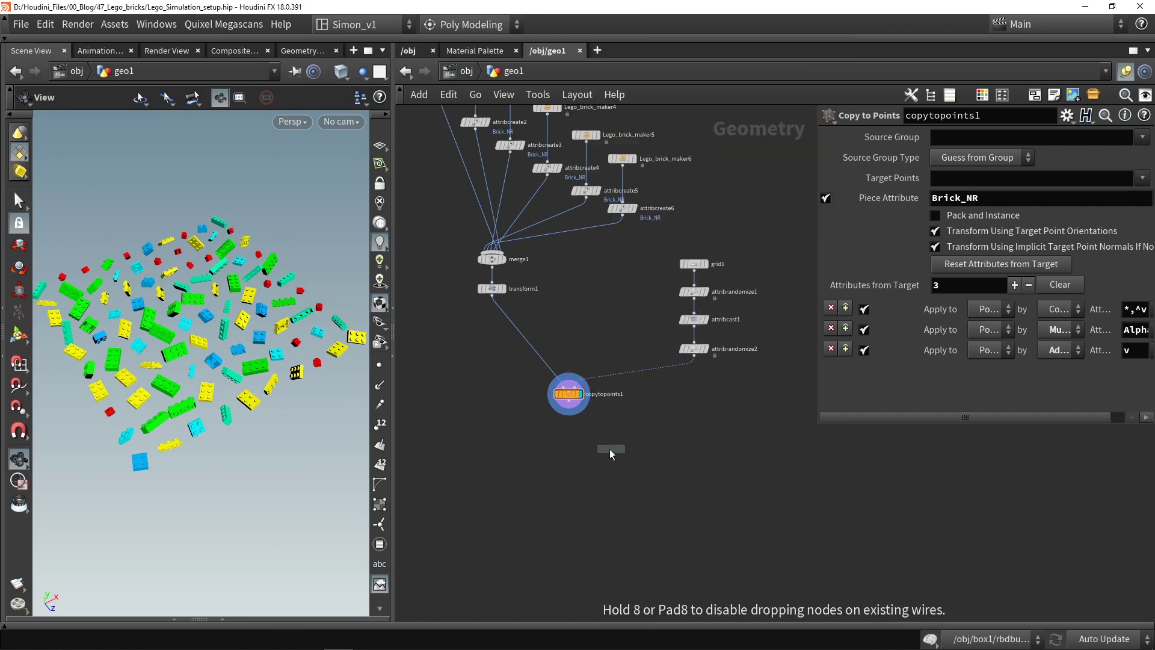
pyautogui.click(569, 452)
pyautogui.scroll(3, 574, 449)
pyautogui.moveTo(580, 449); pyautogui.dragTo(572, 455)
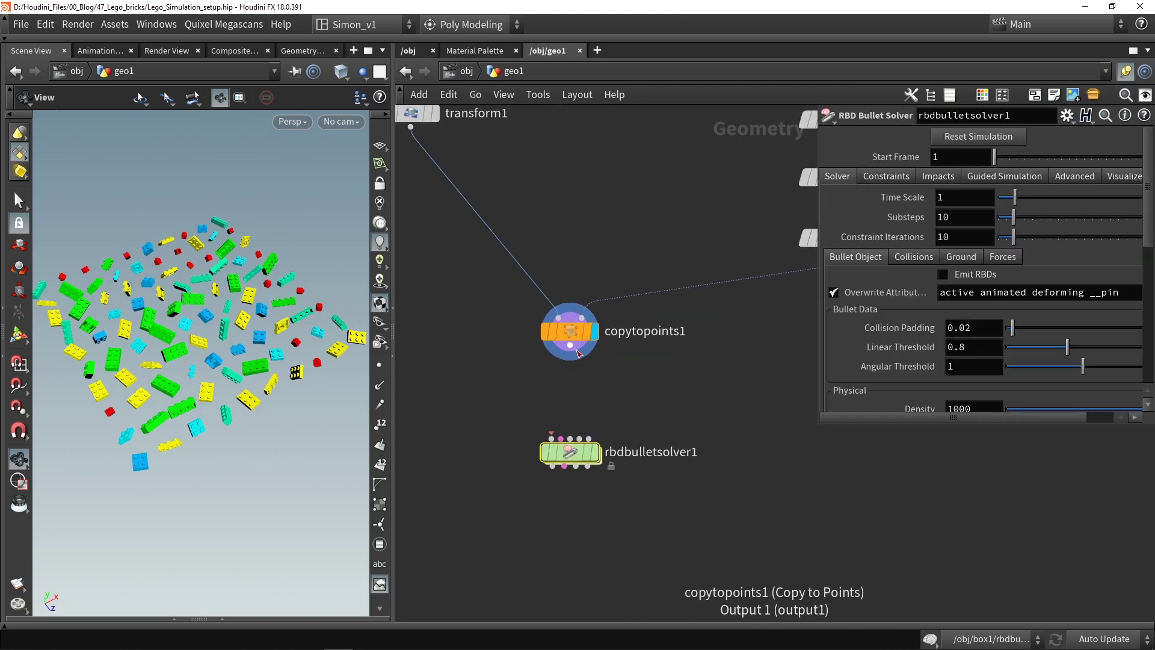
# - Wire copytopoints1 into the first input of the RBD Bullet Solver and display the solver's result
pyautogui.click(569, 346)
pyautogui.click(552, 438)
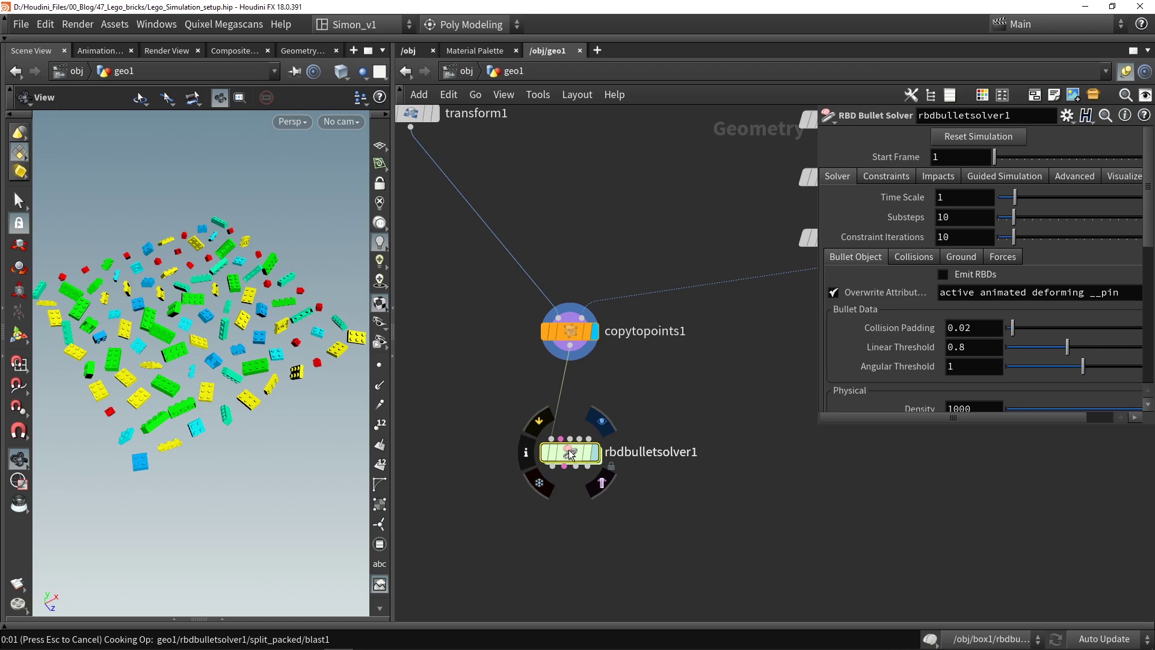
pyautogui.click(595, 453)
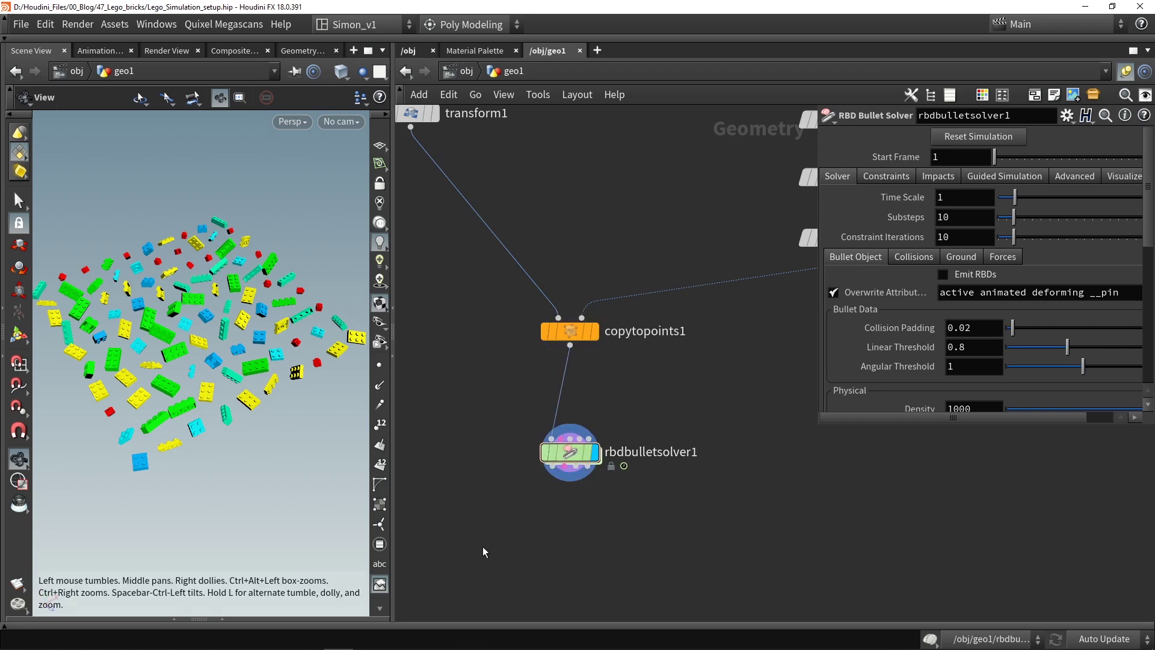
# - Play the brick simulation for a few frames, stop it, and return to frame 1
pyautogui.click(16, 635)
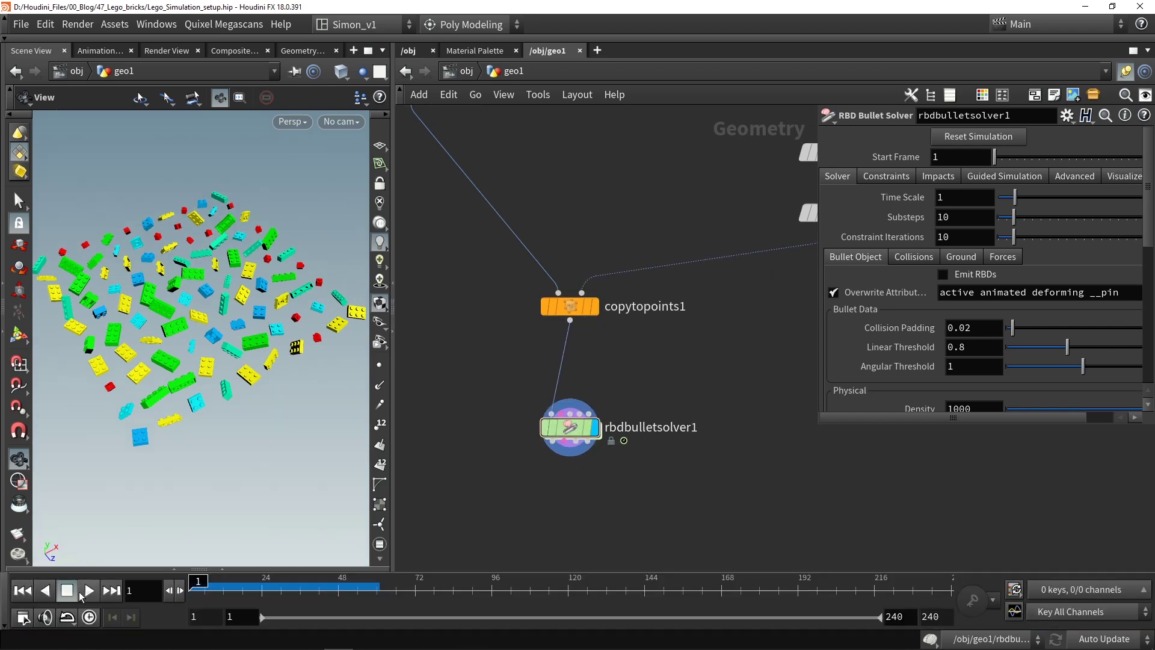
pyautogui.click(89, 590)
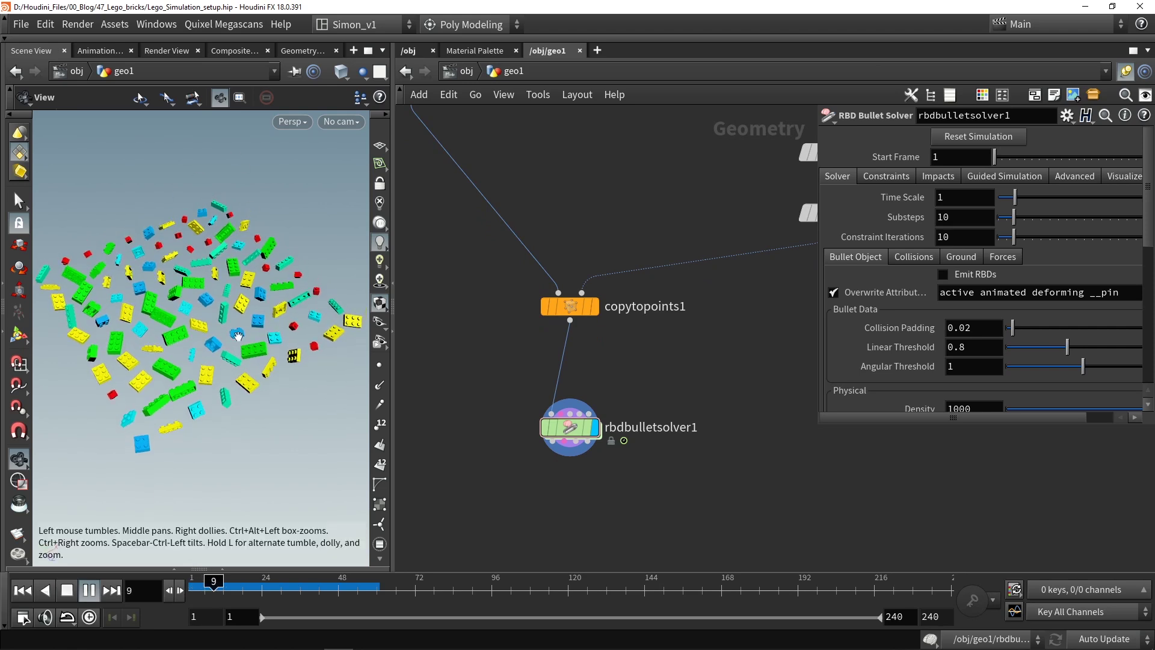
pyautogui.click(89, 590)
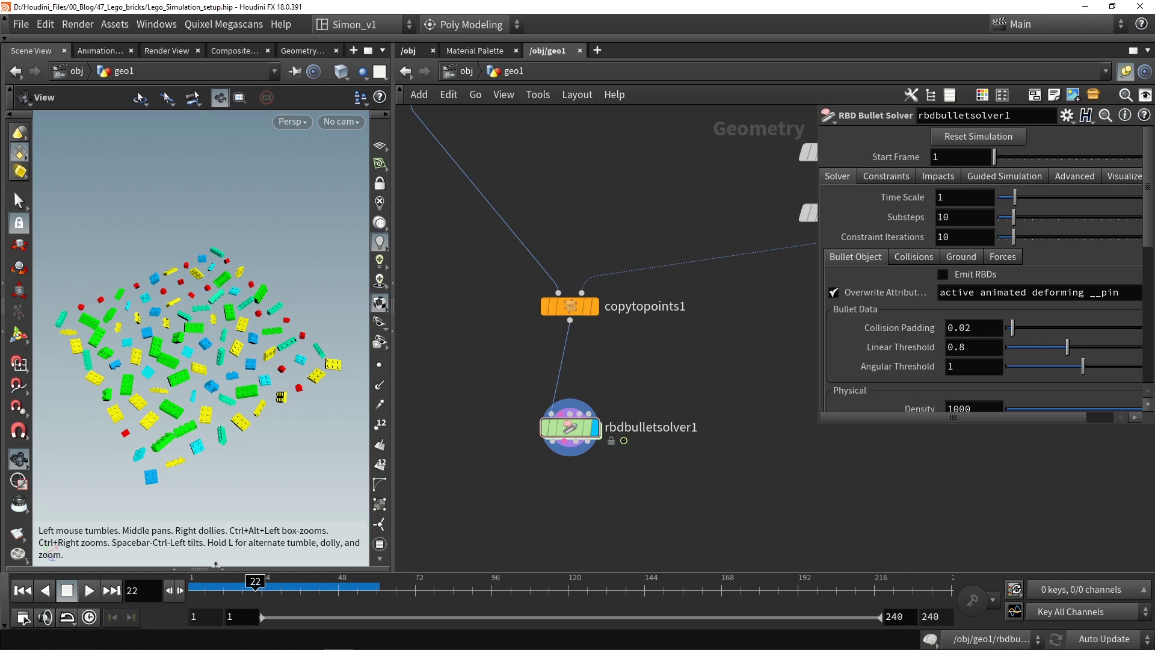
pyautogui.moveTo(226, 589); pyautogui.dragTo(187, 582)
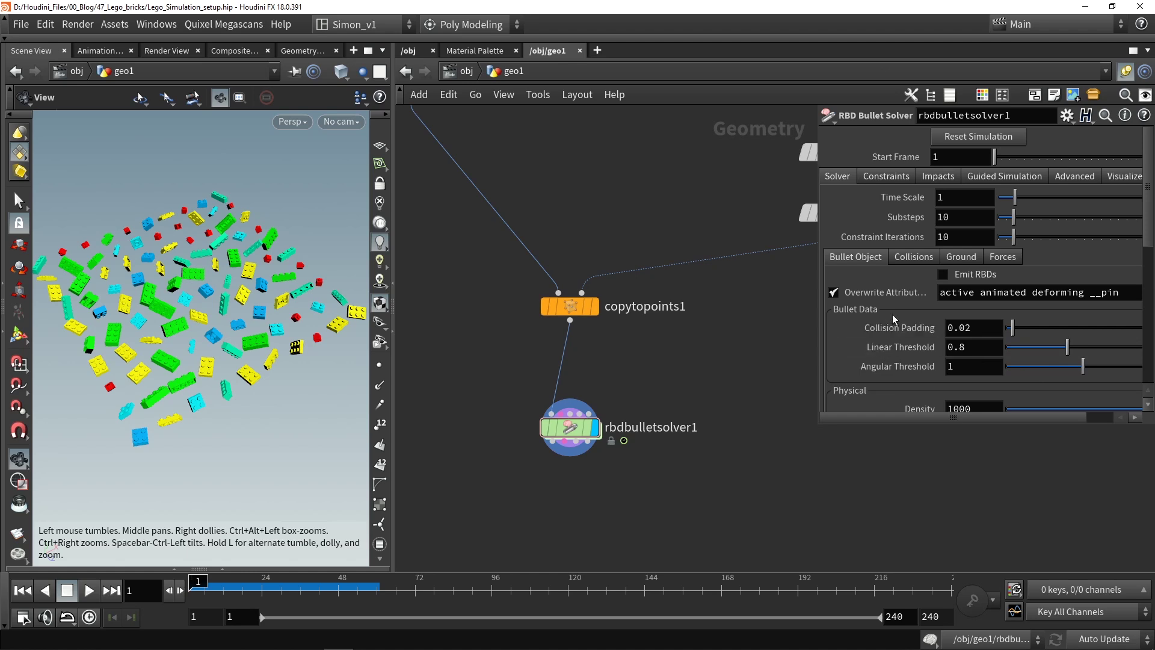
# - Set the RBD Bullet Solver's Add Ground Plane option to Ground Plane and check it against the bricks from a low angle
pyautogui.click(957, 255)
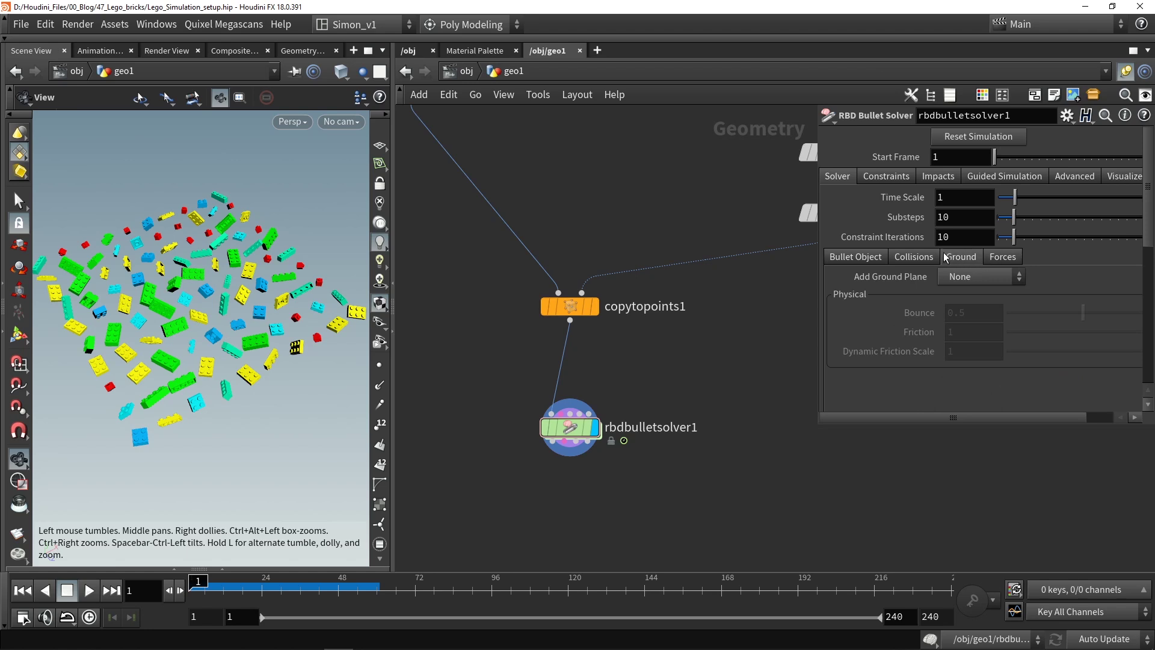
pyautogui.click(954, 276)
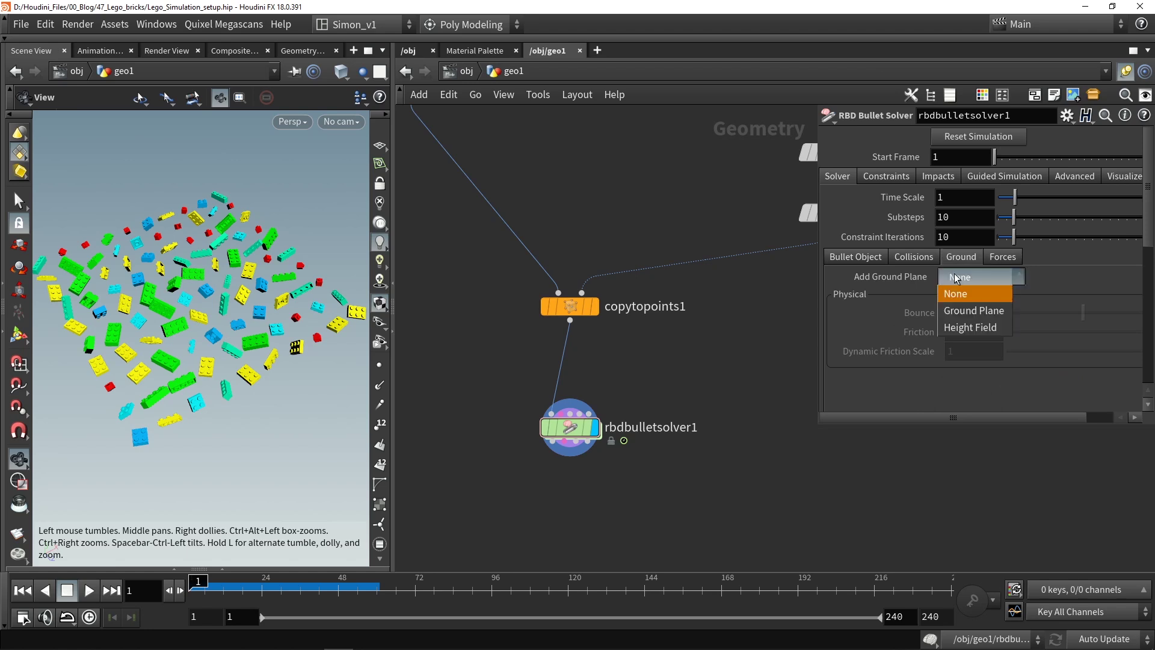
pyautogui.click(982, 313)
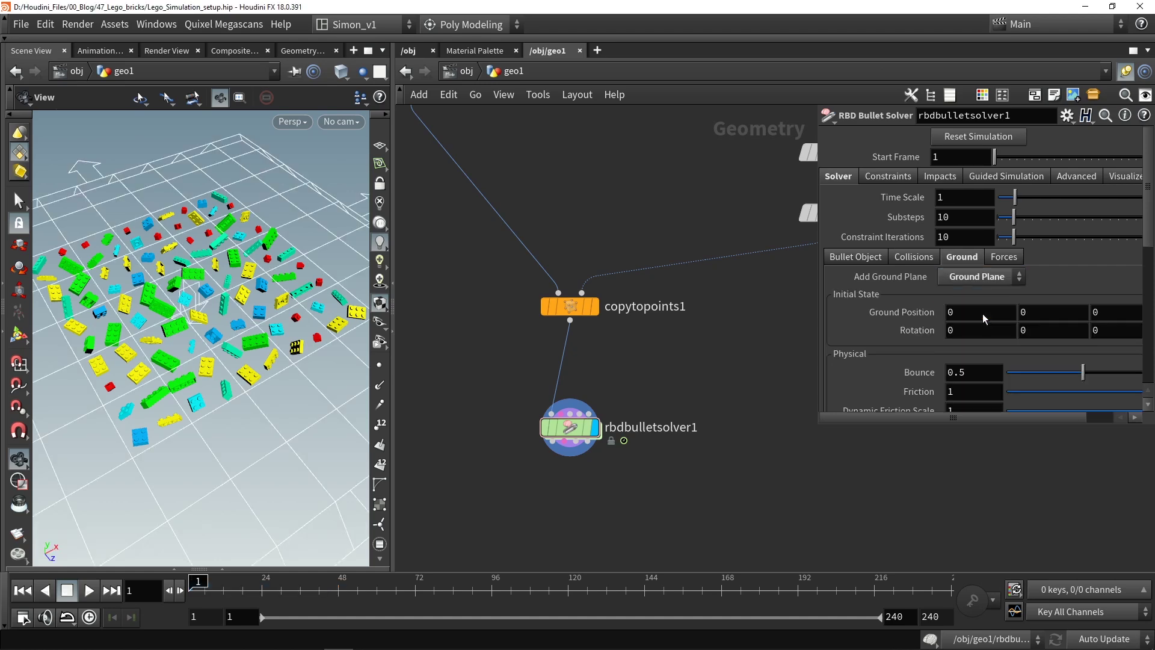
pyautogui.moveTo(236, 240)
pyautogui.mouseDown()
pyautogui.moveTo(259, 244)
pyautogui.moveTo(229, 232)
pyautogui.mouseUp()
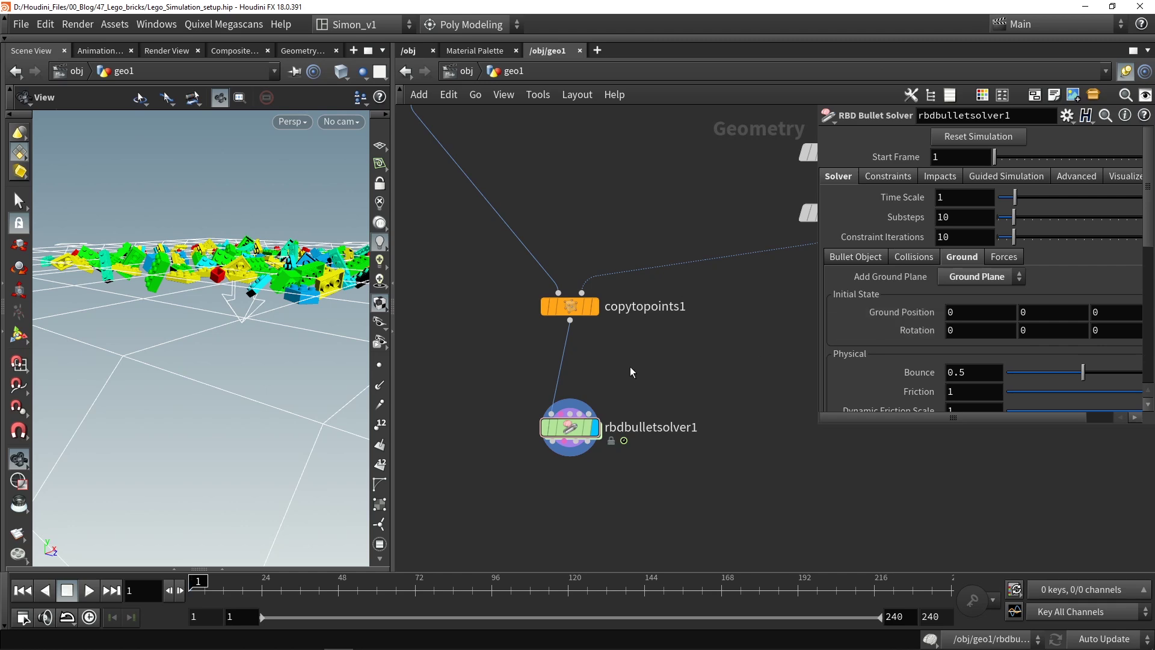
# - Insert a Transform node on the wire between copytopoints1 and rbdbulletsolver1
pyautogui.press('Tab')
pyautogui.write('tra')
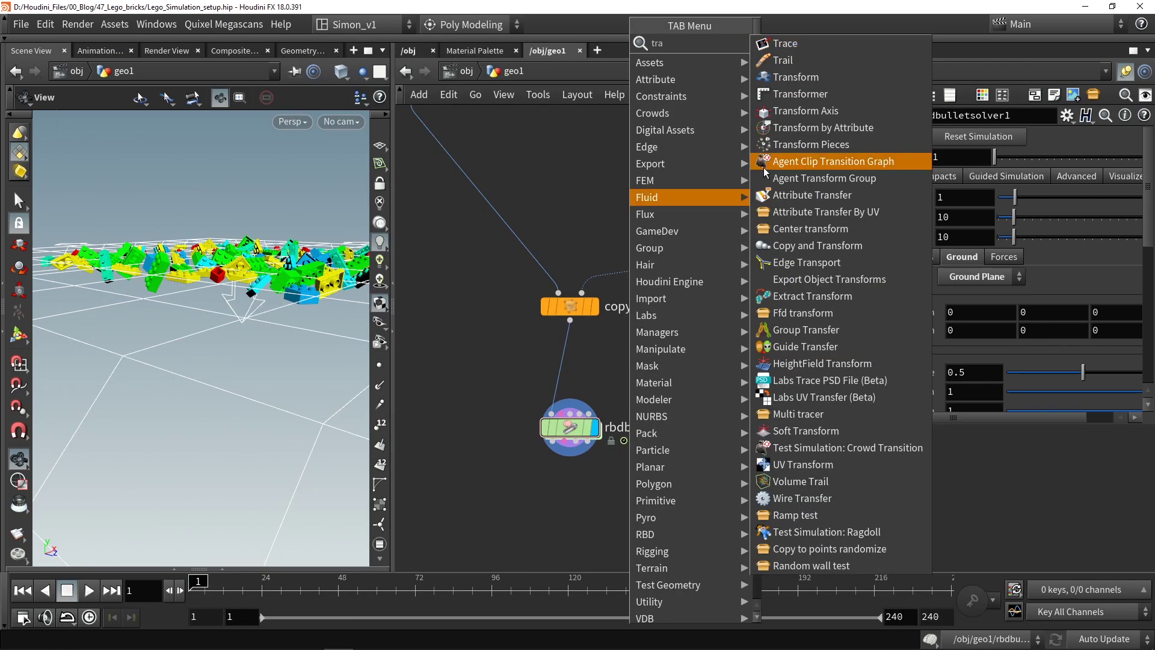
pyautogui.click(791, 79)
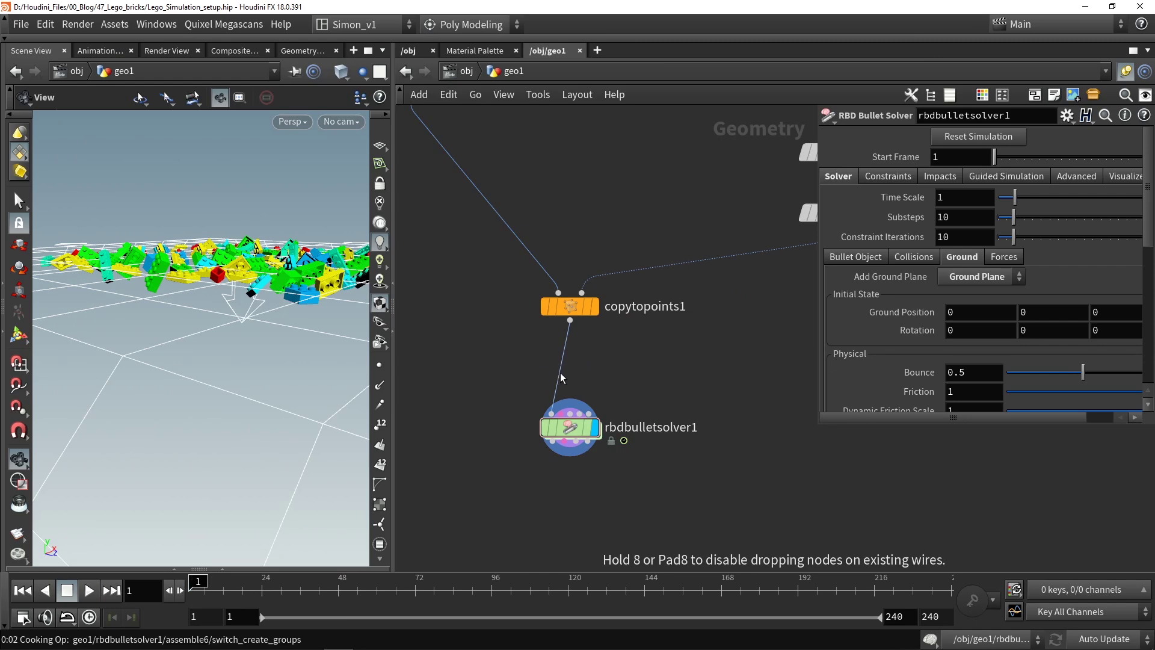
pyautogui.click(560, 372)
# - Display transform2 and raise the bricks along Y by about 10.15 units
pyautogui.keyDown('alt'); pyautogui.moveTo(244, 303); pyautogui.dragTo(256, 349); pyautogui.keyUp('alt')
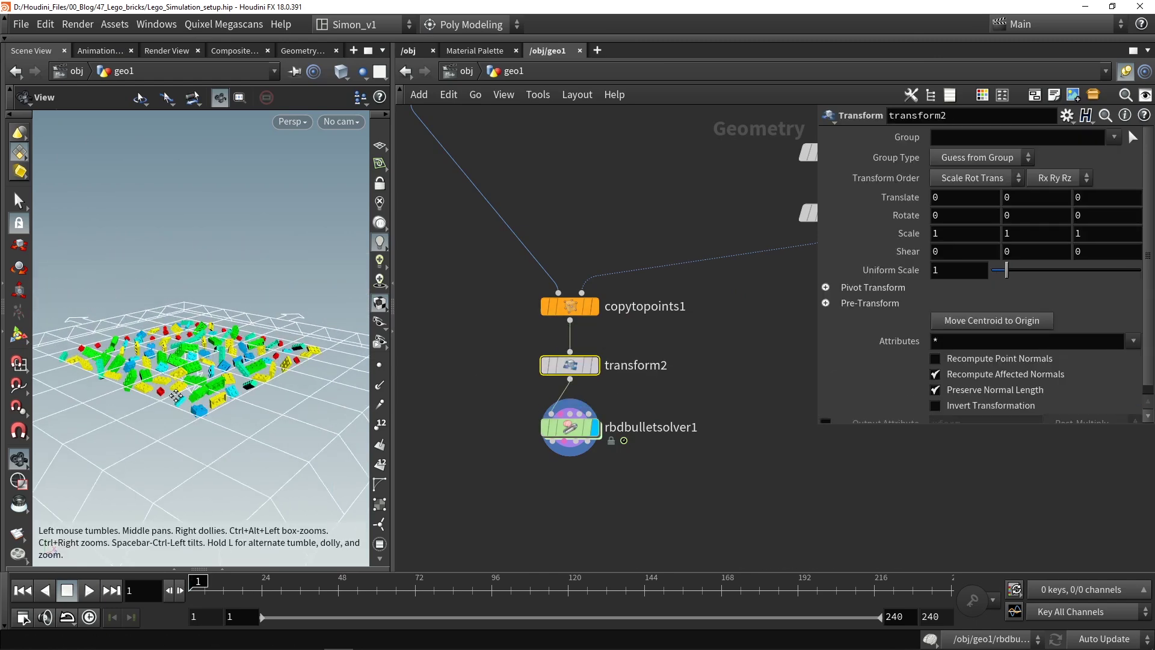
pyautogui.scroll(-3, 255, 349)
pyautogui.click(595, 365)
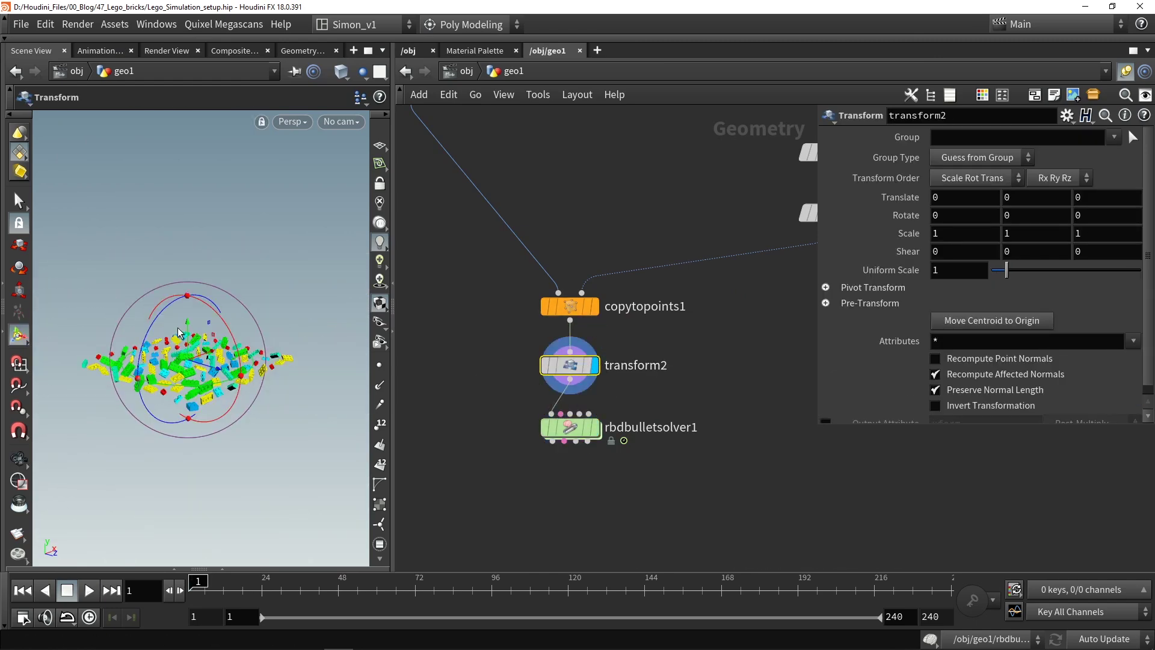
pyautogui.moveTo(189, 333); pyautogui.dragTo(188, 179)
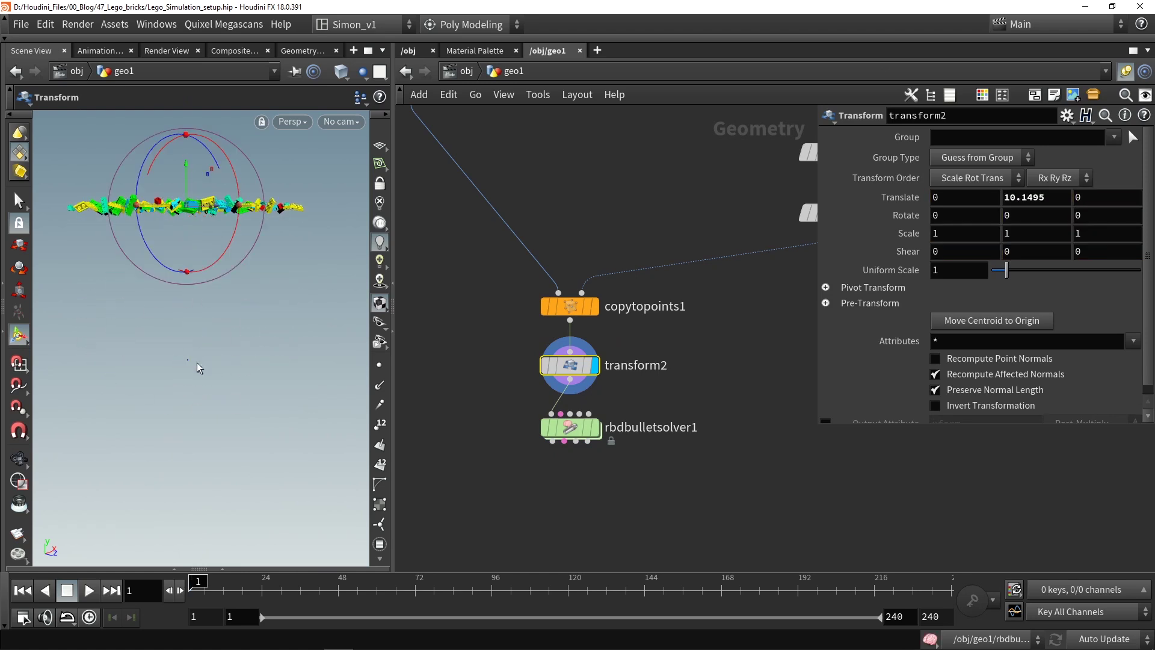
pyautogui.moveTo(217, 327)
pyautogui.keyDown('alt'); pyautogui.mouseDown()
pyautogui.moveTo(211, 345)
pyautogui.moveTo(218, 334)
pyautogui.mouseUp(); pyautogui.keyUp('alt')
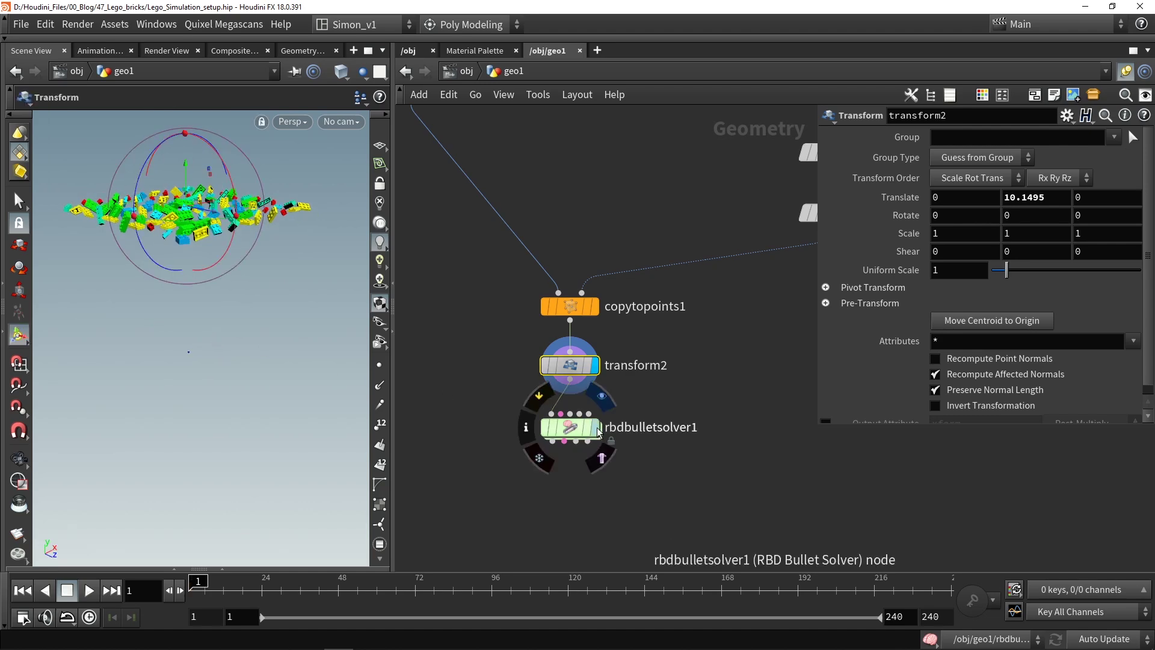
# - Display the RBD Bullet Solver result, play the simulation to frame 54, and inspect the falling bricks up close
pyautogui.click(575, 430)
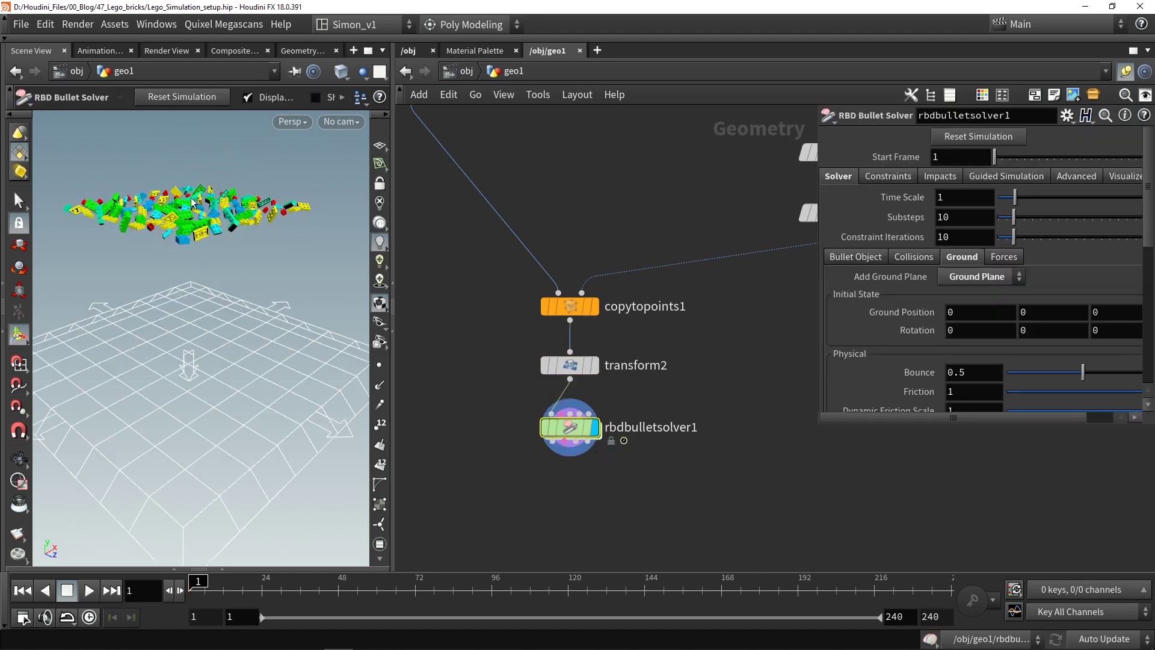
pyautogui.click(93, 583)
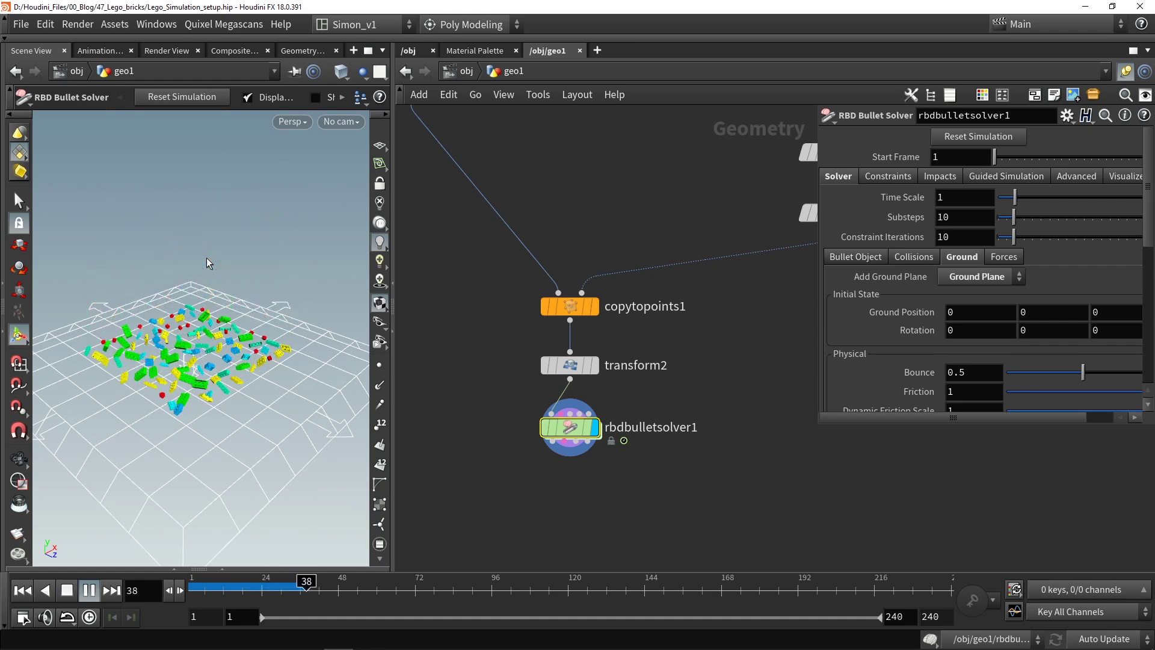
pyautogui.moveTo(231, 374); pyautogui.dragTo(189, 323, button='right')
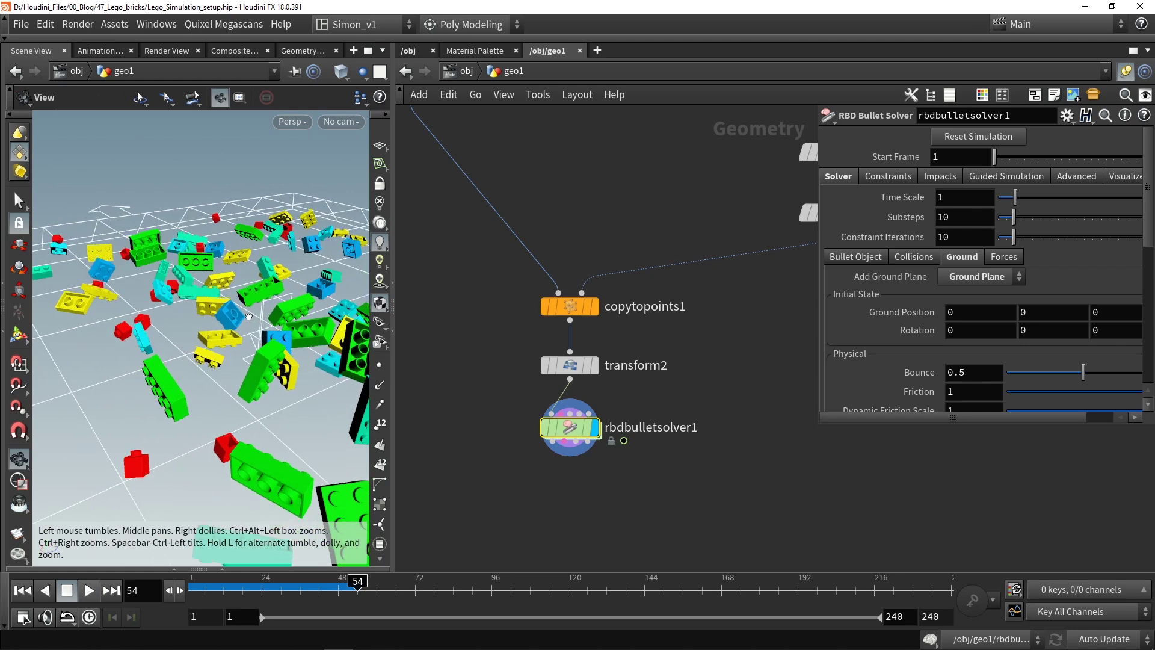
pyautogui.moveTo(219, 300)
pyautogui.keyDown('alt'); pyautogui.mouseDown()
pyautogui.moveTo(221, 264)
pyautogui.moveTo(226, 286)
pyautogui.moveTo(208, 302)
pyautogui.mouseUp(); pyautogui.keyUp('alt')
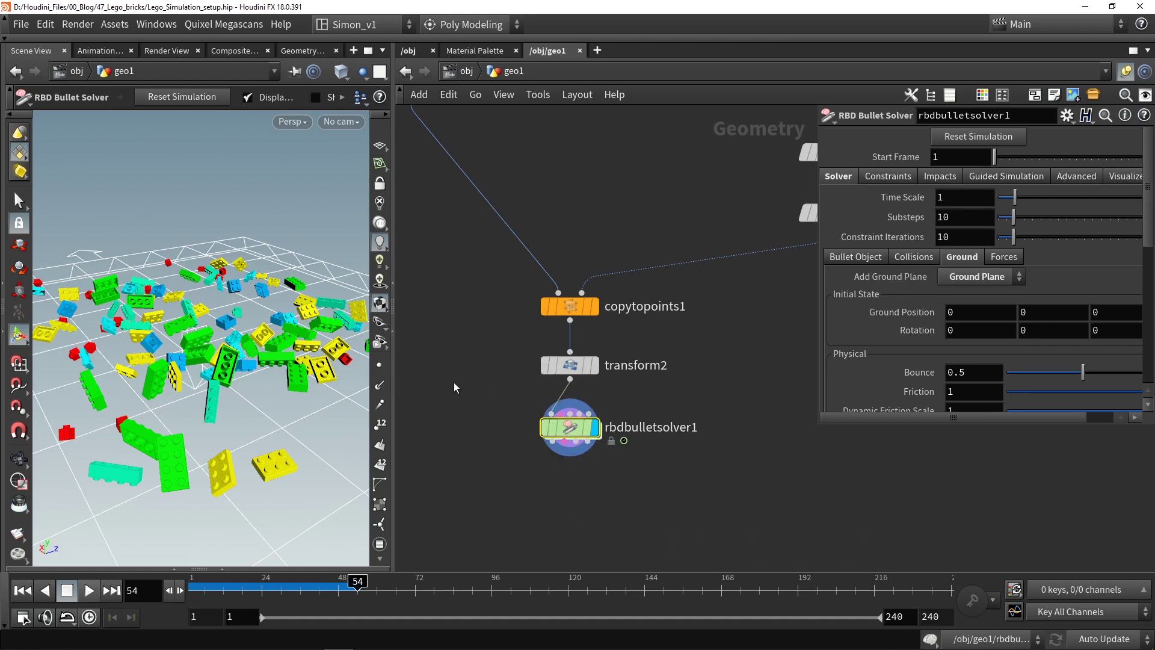
pyautogui.press('Escape')
pyautogui.moveTo(233, 348); pyautogui.dragTo(179, 344)
pyautogui.moveTo(632, 474); pyautogui.dragTo(578, 447, button='middle')
pyautogui.scroll(-2, 575, 445)
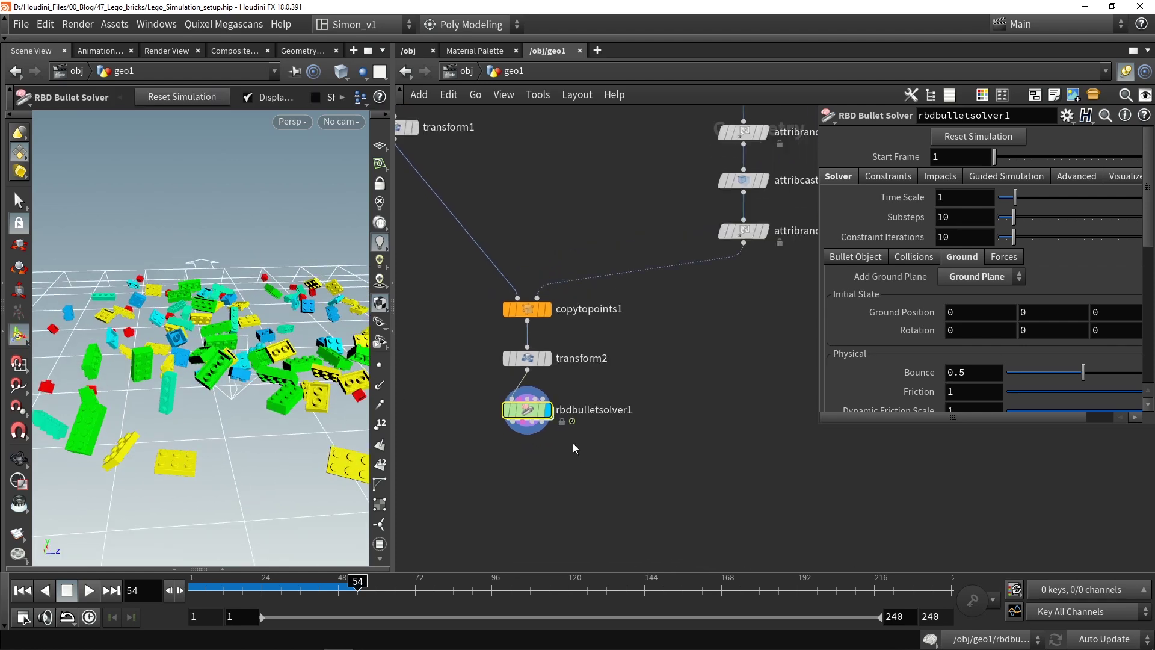
# - Move rbdbulletsolver1 further below transform2, then display transform2 and frame its raised bricks in the viewport
pyautogui.moveTo(525, 413); pyautogui.dragTo(525, 438)
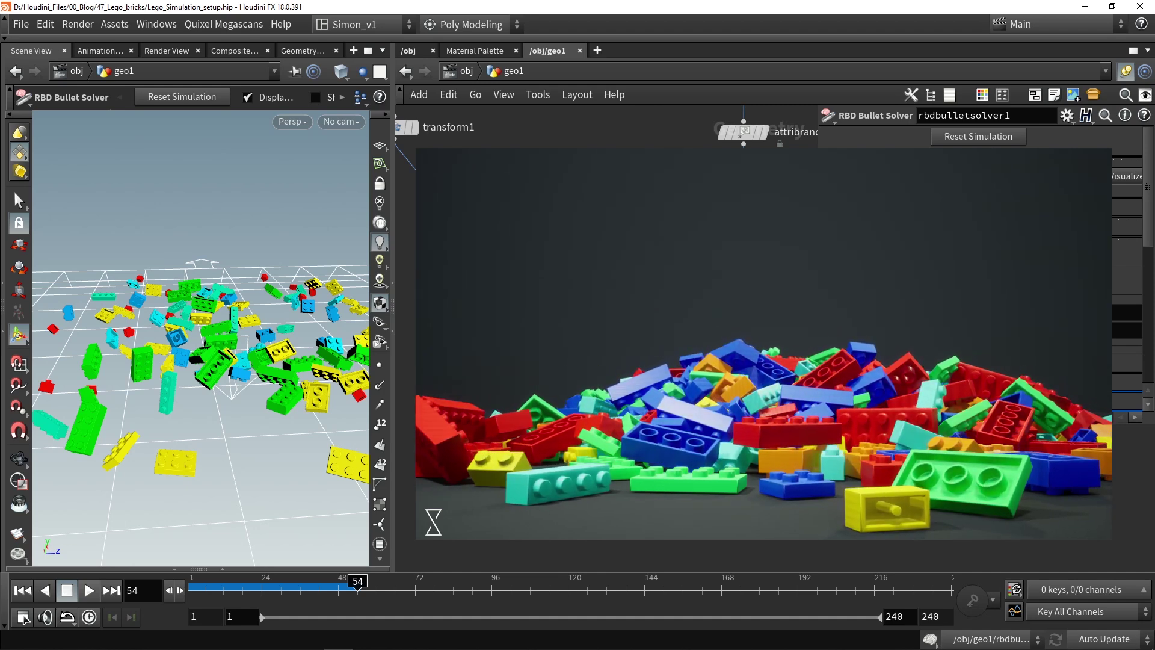
pyautogui.click(533, 351)
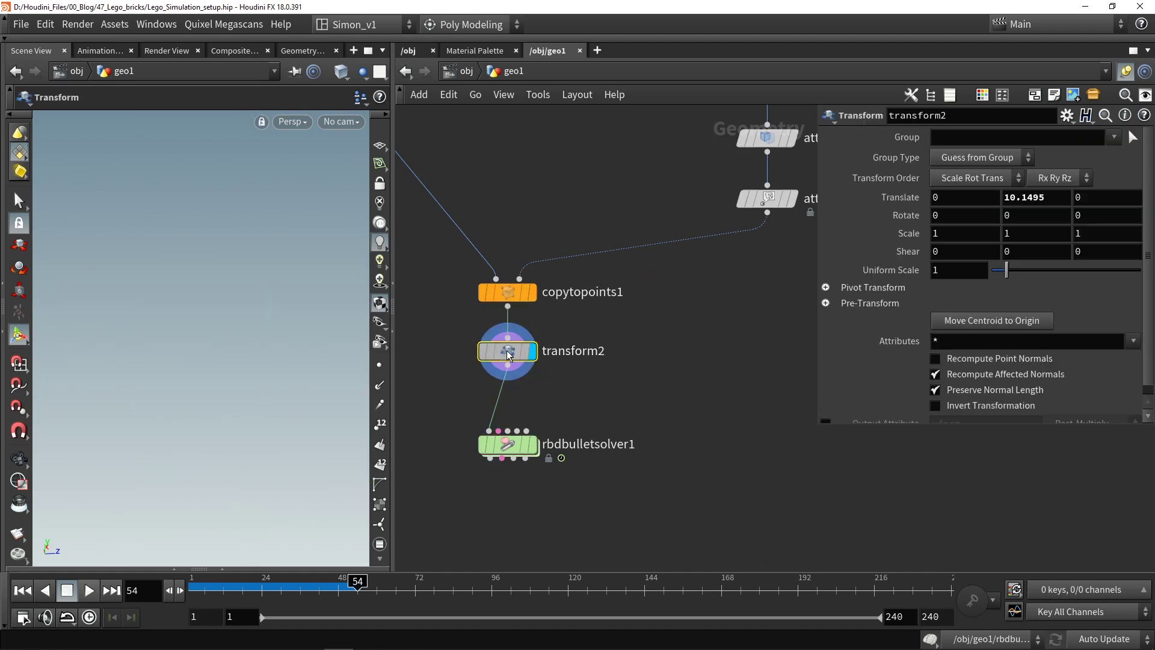
pyautogui.hotkey('space', 'g')
pyautogui.moveTo(236, 325); pyautogui.dragTo(258, 308)
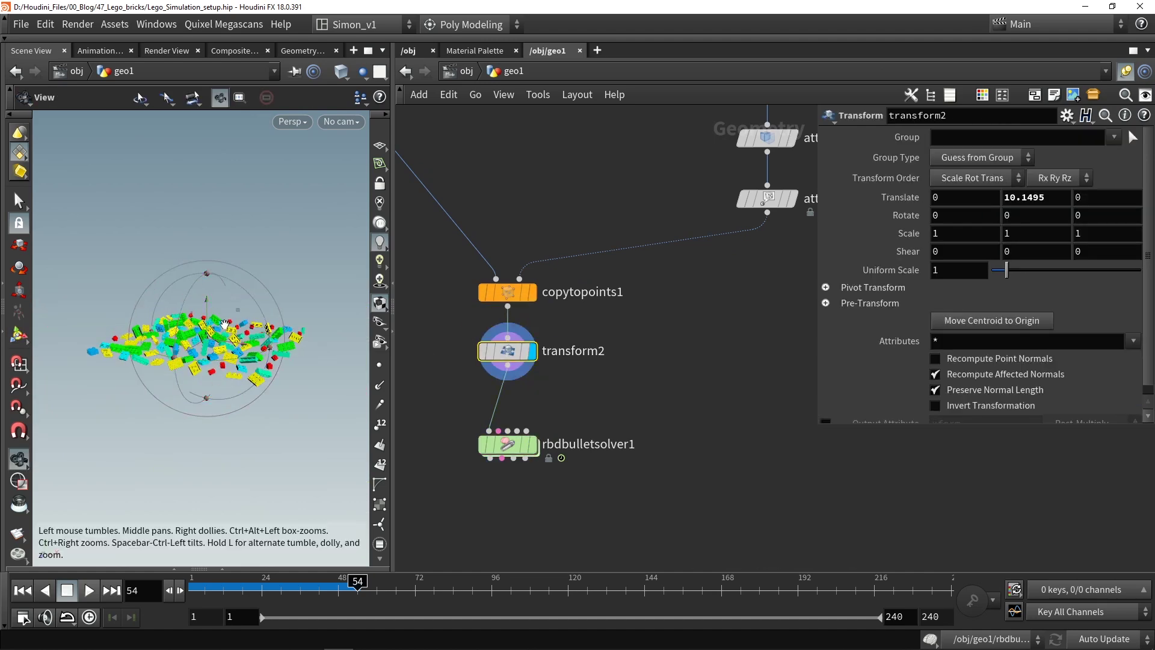
pyautogui.keyDown('alt'); pyautogui.moveTo(203, 356); pyautogui.dragTo(222, 318, button='middle'); pyautogui.keyUp('alt')
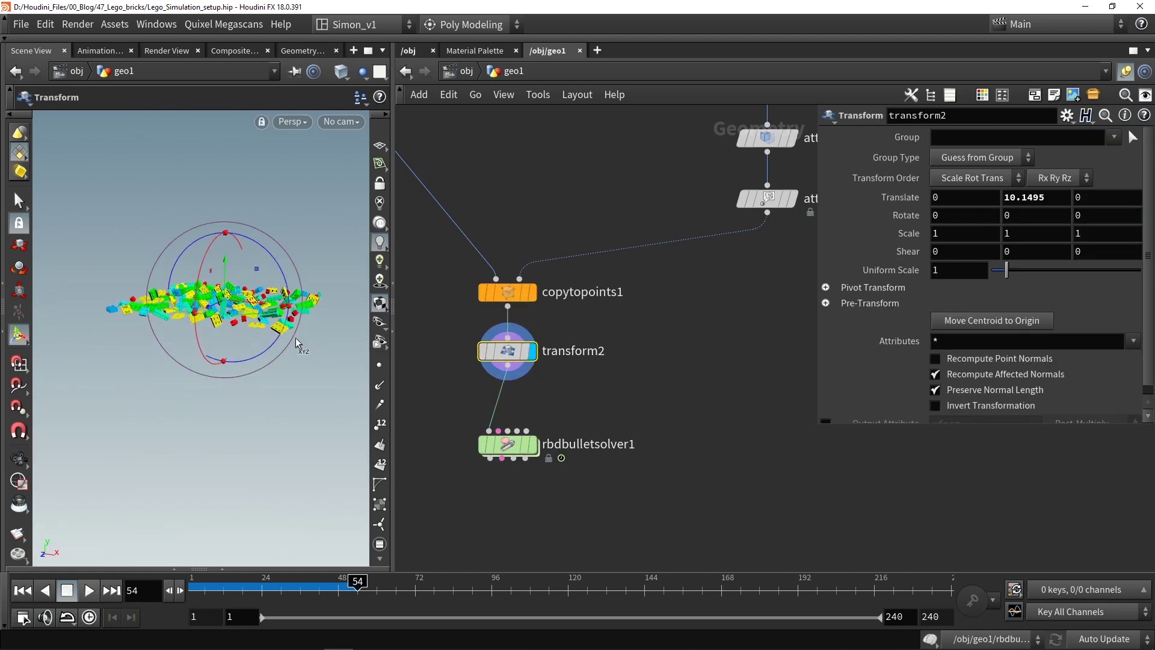
# - Add a Box node beside transform2 and set its uniform scale to 3.37
pyautogui.press('Tab')
pyautogui.write('box')
pyautogui.press('Return')
pyautogui.click(642, 366)
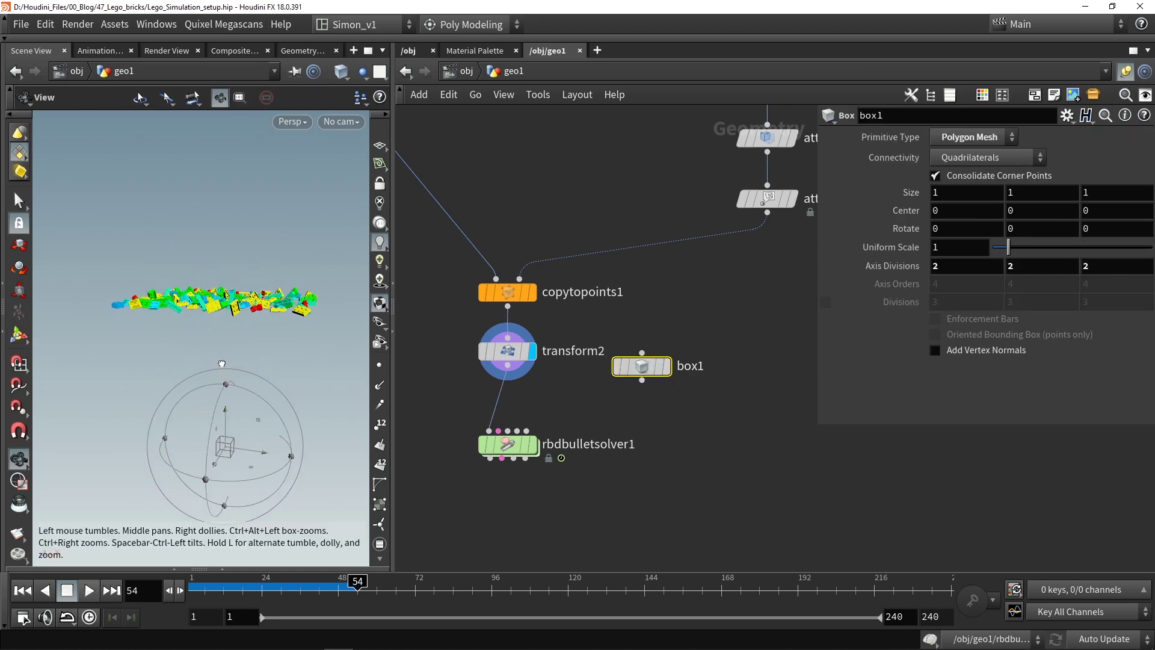
pyautogui.keyDown('alt'); pyautogui.moveTo(221, 363); pyautogui.dragTo(219, 379); pyautogui.keyUp('alt')
pyautogui.moveTo(1008, 247); pyautogui.dragTo(1047, 248)
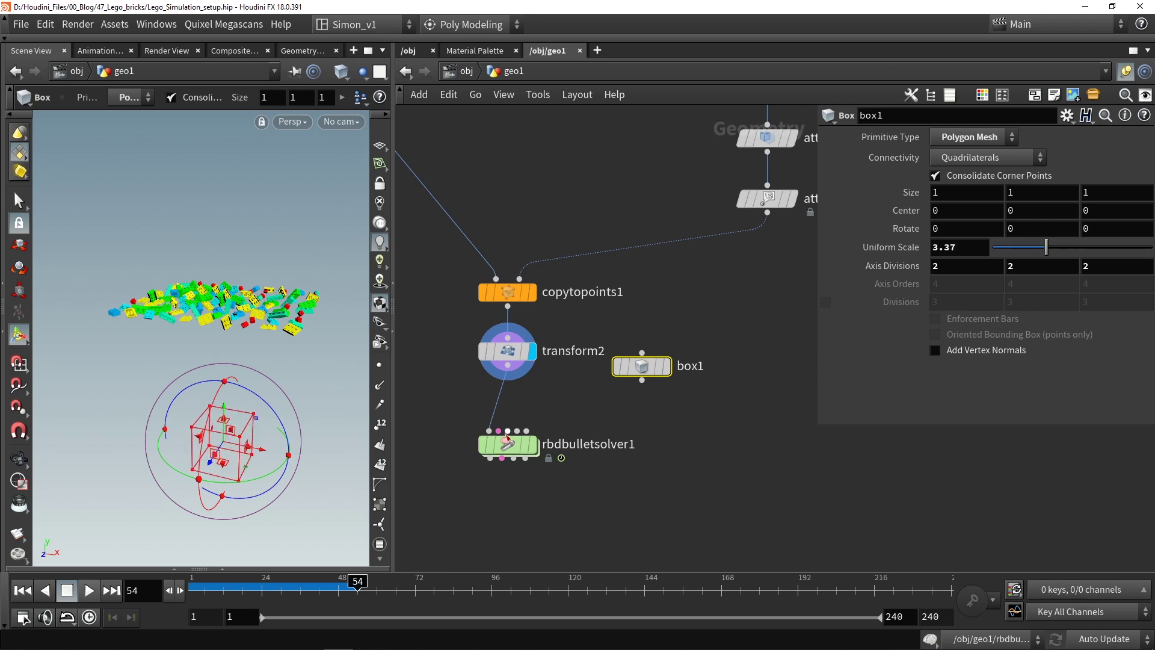
# - Resize box1 to about 3.84 × 1 × 3.82, centre it near -4.61, 6.91, 0 and tilt it about -32.9 degrees around Z
pyautogui.moveTo(224, 415); pyautogui.dragTo(294, 371)
pyautogui.moveTo(217, 383); pyautogui.dragTo(192, 419)
pyautogui.moveTo(204, 359); pyautogui.dragTo(100, 267)
pyautogui.keyDown('alt'); pyautogui.moveTo(124, 327); pyautogui.dragTo(162, 328); pyautogui.keyUp('alt')
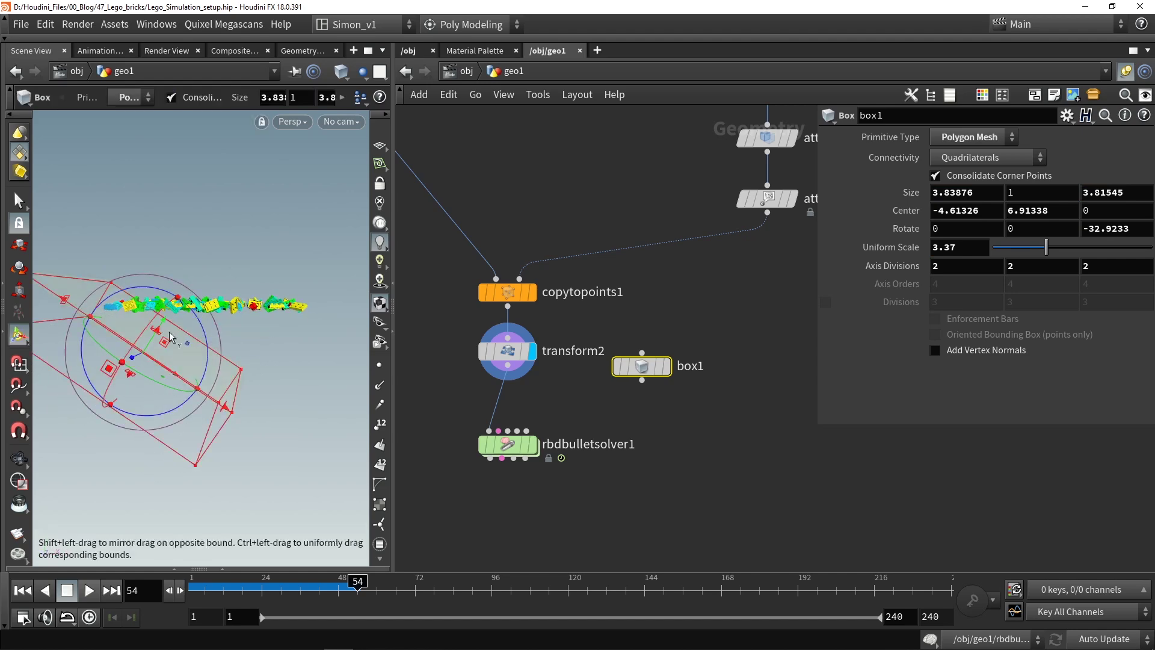
pyautogui.keyDown('alt'); pyautogui.moveTo(303, 361); pyautogui.dragTo(271, 340); pyautogui.keyUp('alt')
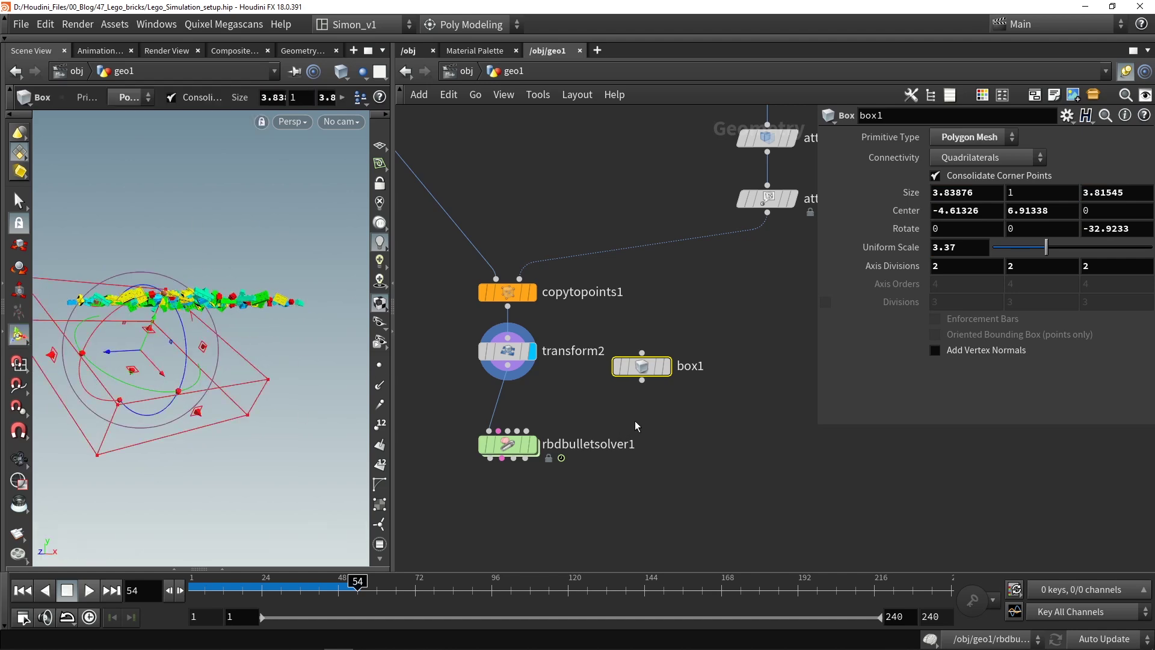
# - Connect box1 to the collision geometry input of rbdbulletsolver1 and play the displayed solver result from frame 1
pyautogui.moveTo(642, 380); pyautogui.dragTo(518, 432)
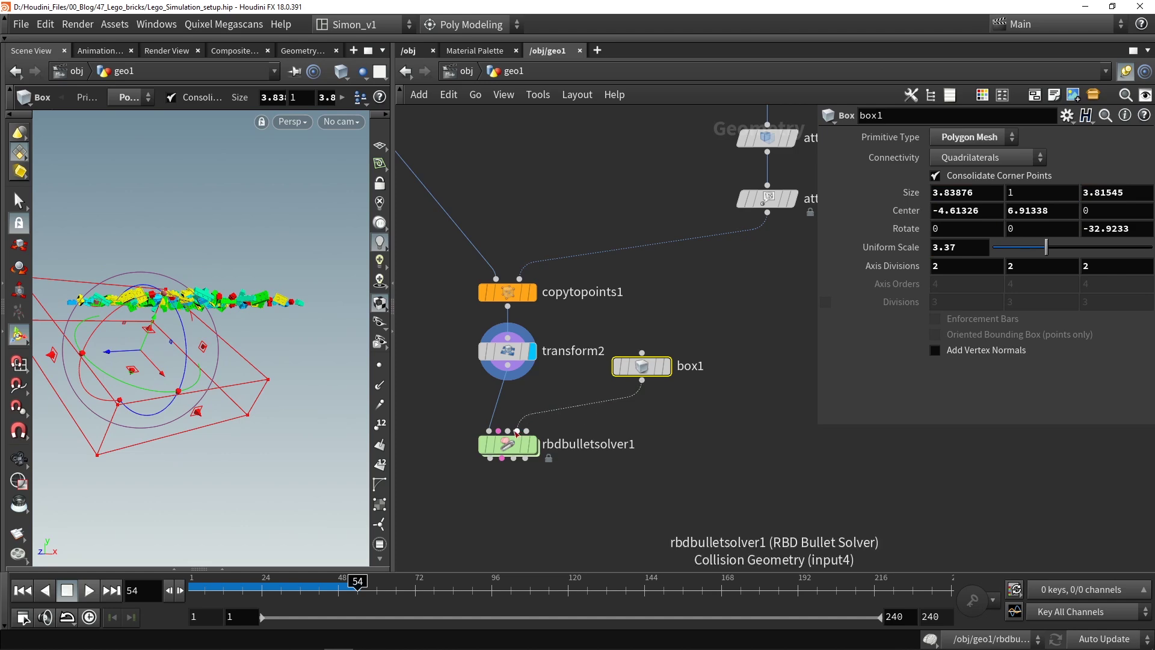
pyautogui.click(533, 444)
pyautogui.moveTo(231, 590); pyautogui.dragTo(171, 590)
pyautogui.click(91, 591)
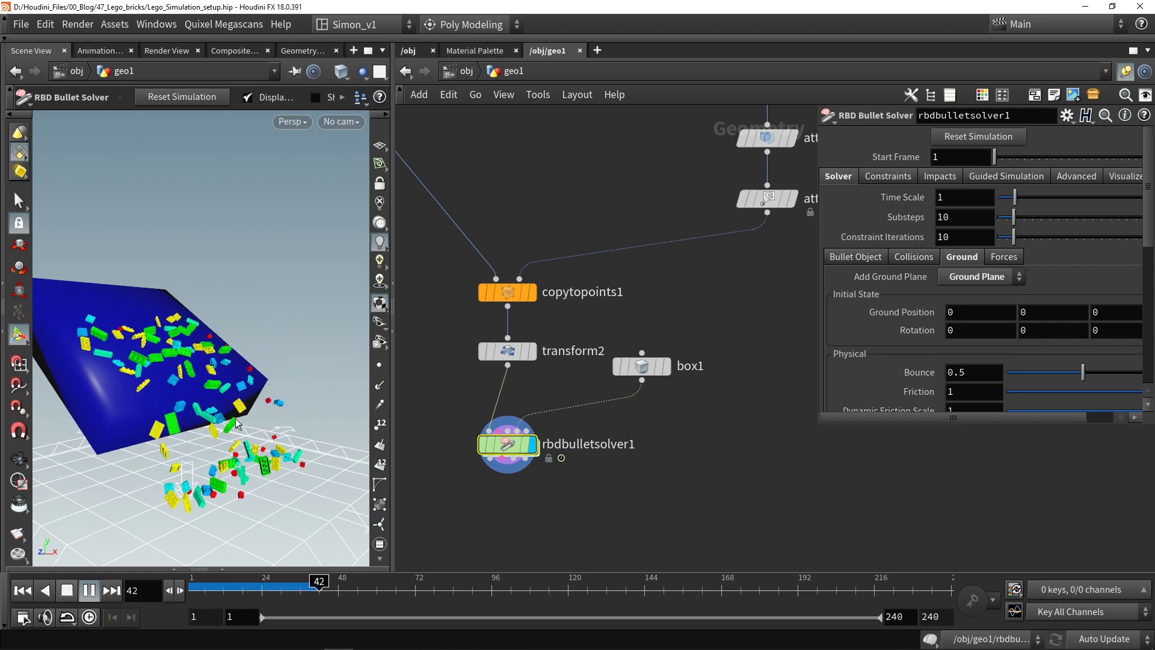
# - Run the simulation to frame 86 and examine how the bricks collide with the tilted box and the ground
pyautogui.keyDown('alt'); pyautogui.moveTo(205, 424); pyautogui.dragTo(258, 402); pyautogui.keyUp('alt')
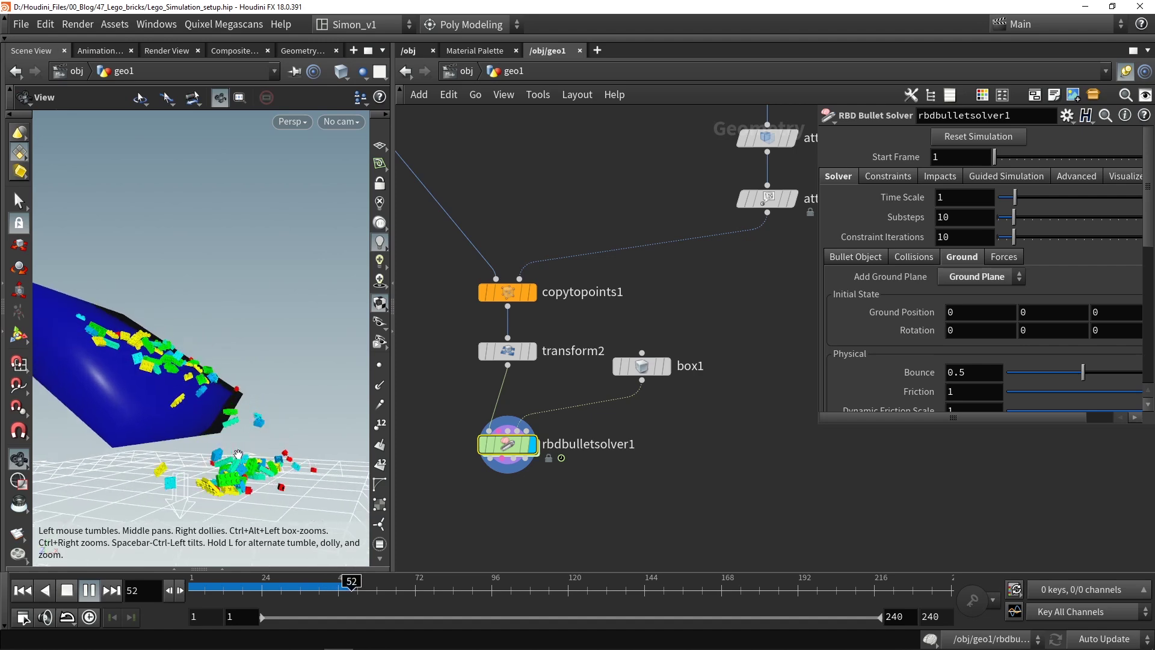
pyautogui.scroll(5, 241, 451)
pyautogui.press('Return')
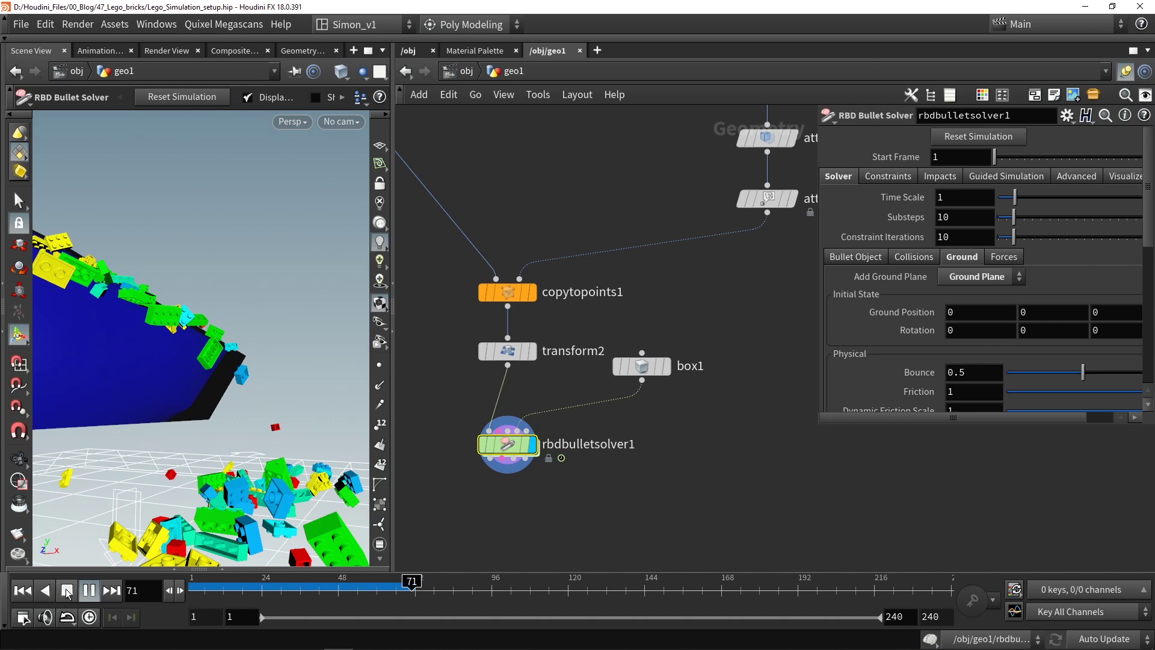
pyautogui.moveTo(188, 398)
pyautogui.keyDown('alt'); pyautogui.mouseDown()
pyautogui.moveTo(194, 417)
pyautogui.moveTo(208, 409)
pyautogui.mouseUp(); pyautogui.keyUp('alt')
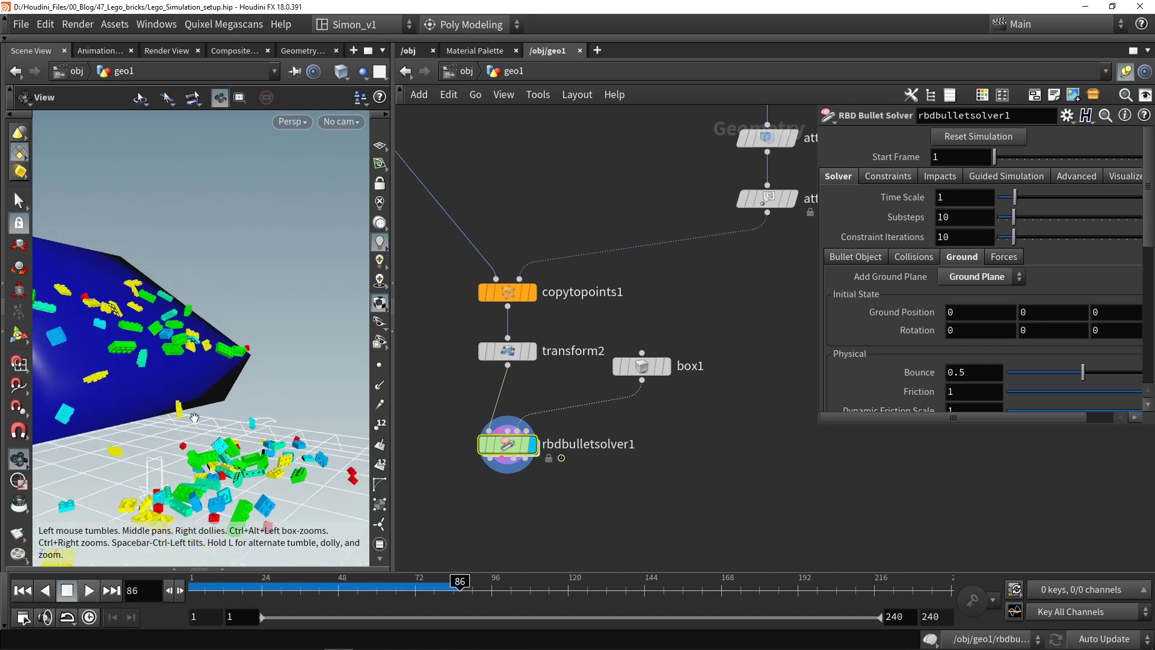
pyautogui.press('Return')
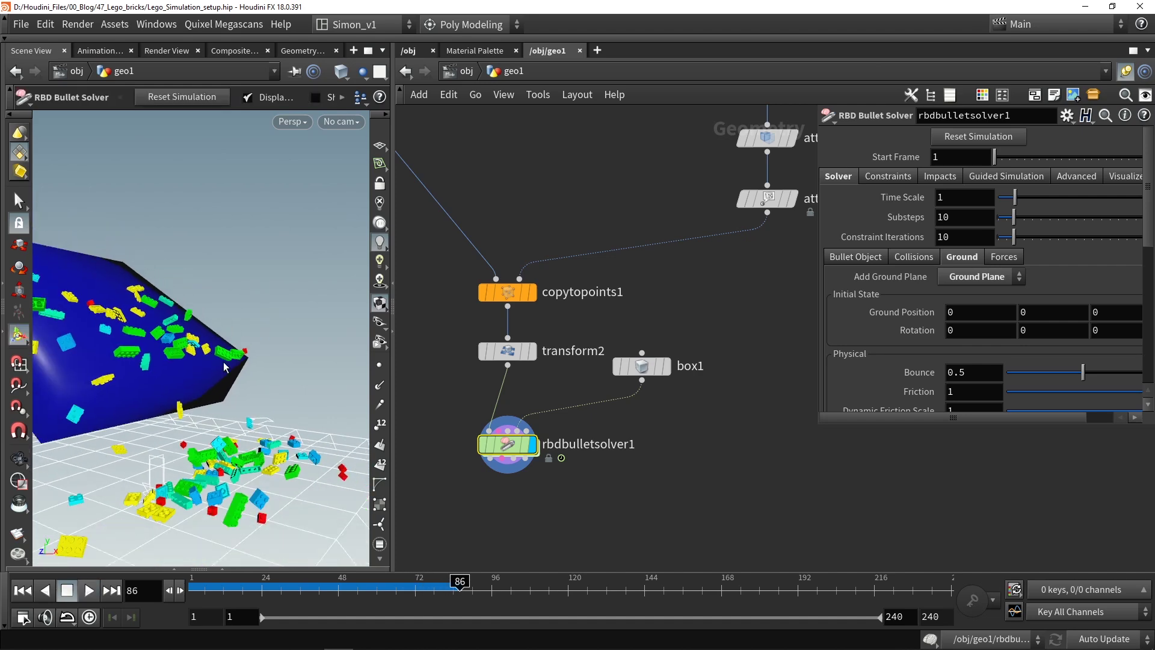
pyautogui.press('Escape')
pyautogui.moveTo(235, 365); pyautogui.dragTo(267, 370)
pyautogui.press('Return')
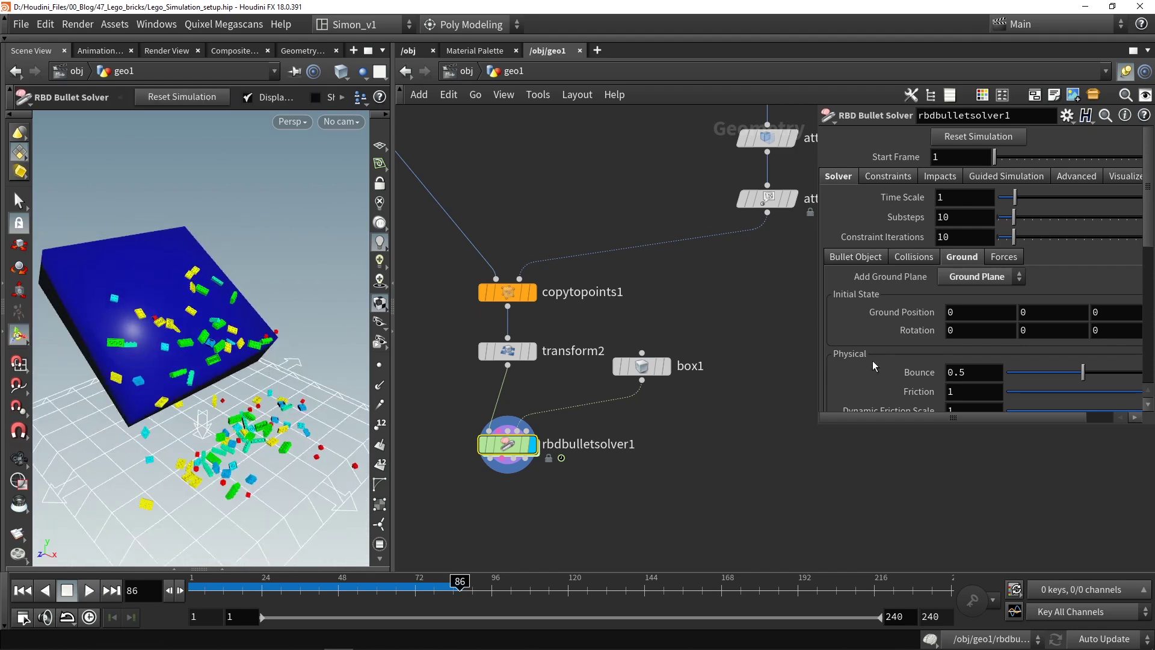
# - Delete the box1 collision node
pyautogui.moveTo(728, 429); pyautogui.dragTo(602, 318)
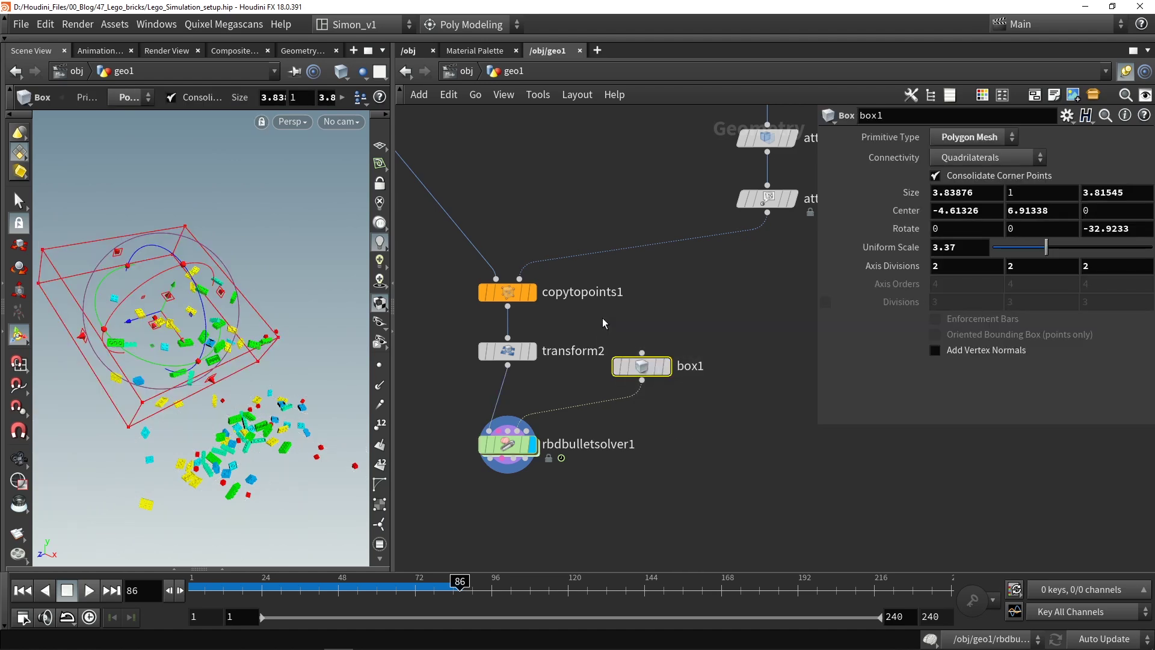
pyautogui.press('Delete')
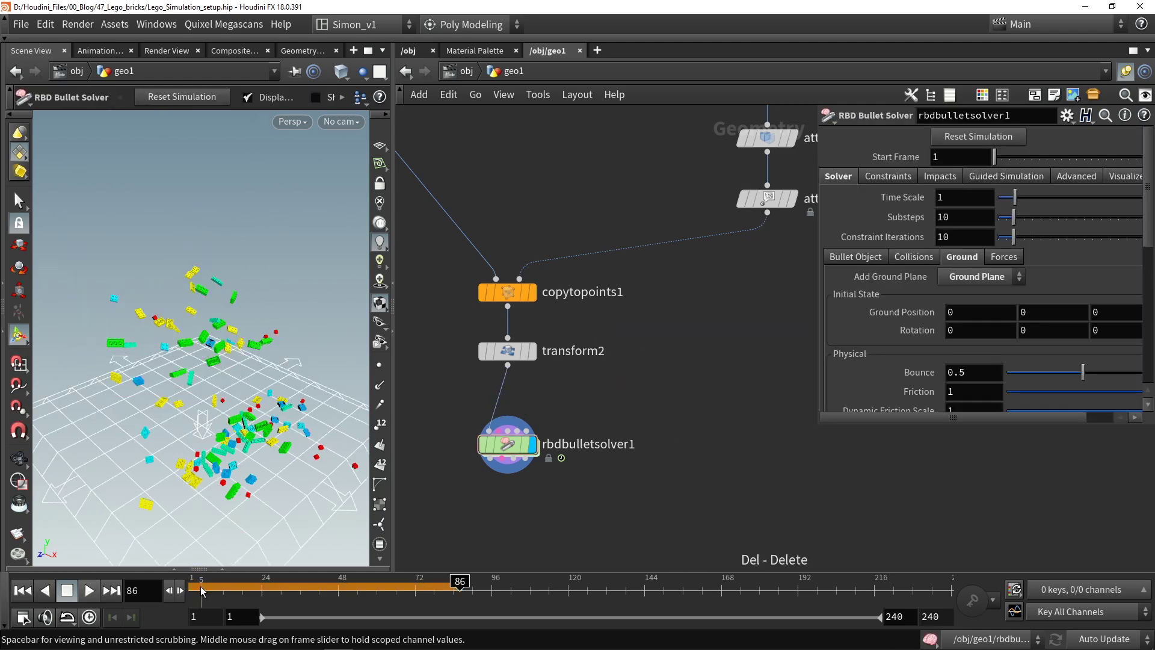
# - Return to frame 1, then display grid1 and move it up to leave room above the first attribute randomize node
pyautogui.moveTo(202, 591); pyautogui.dragTo(191, 592)
pyautogui.scroll(-2, 625, 341)
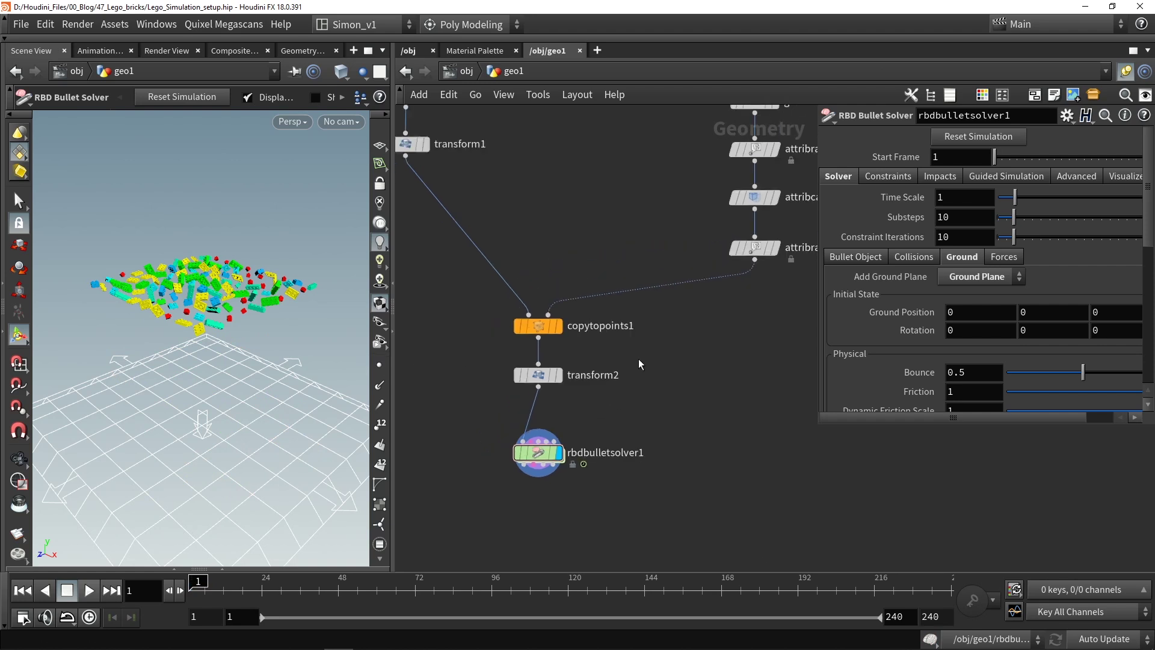
pyautogui.moveTo(626, 189); pyautogui.dragTo(547, 353, button='middle')
pyautogui.scroll(1, 547, 353)
pyautogui.moveTo(707, 250); pyautogui.dragTo(706, 177)
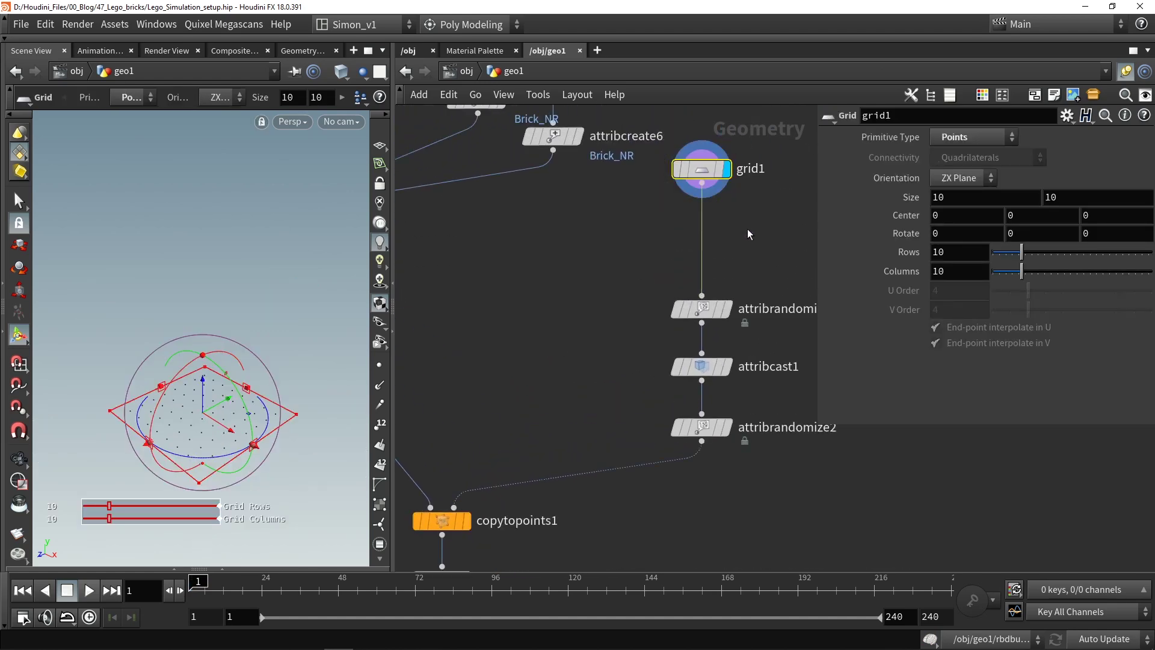
# - Add a Copy and Transform node fed by grid1, display it and frame its points in the viewport
pyautogui.press('Tab')
pyautogui.write('du')
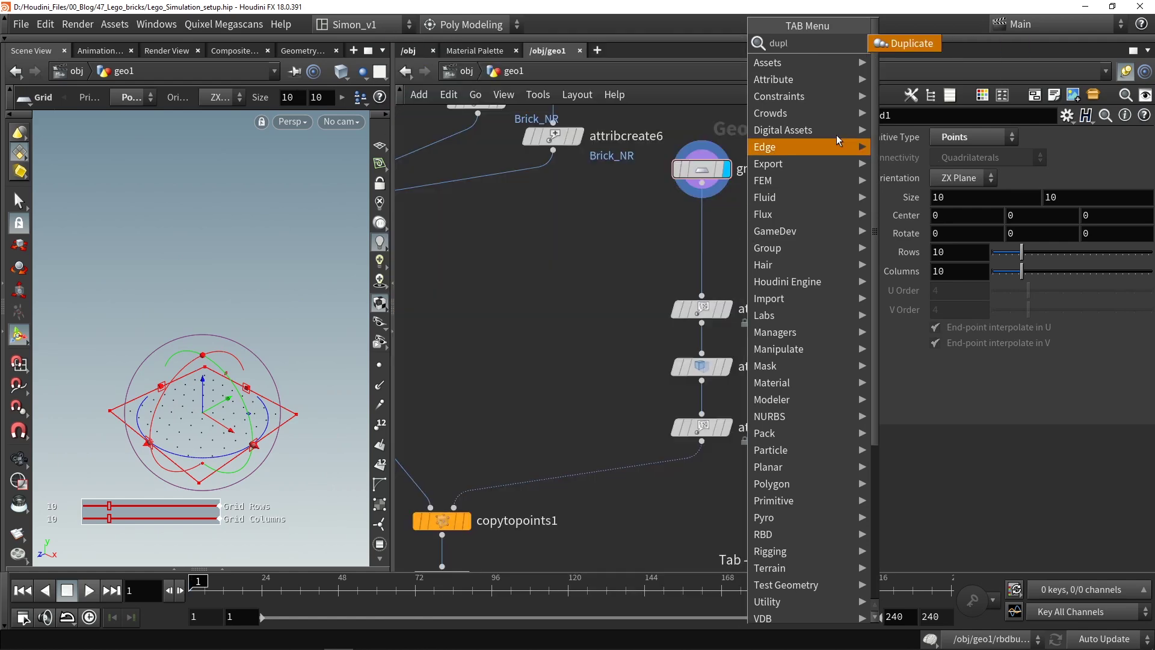
pyautogui.click(893, 43)
pyautogui.click(720, 237)
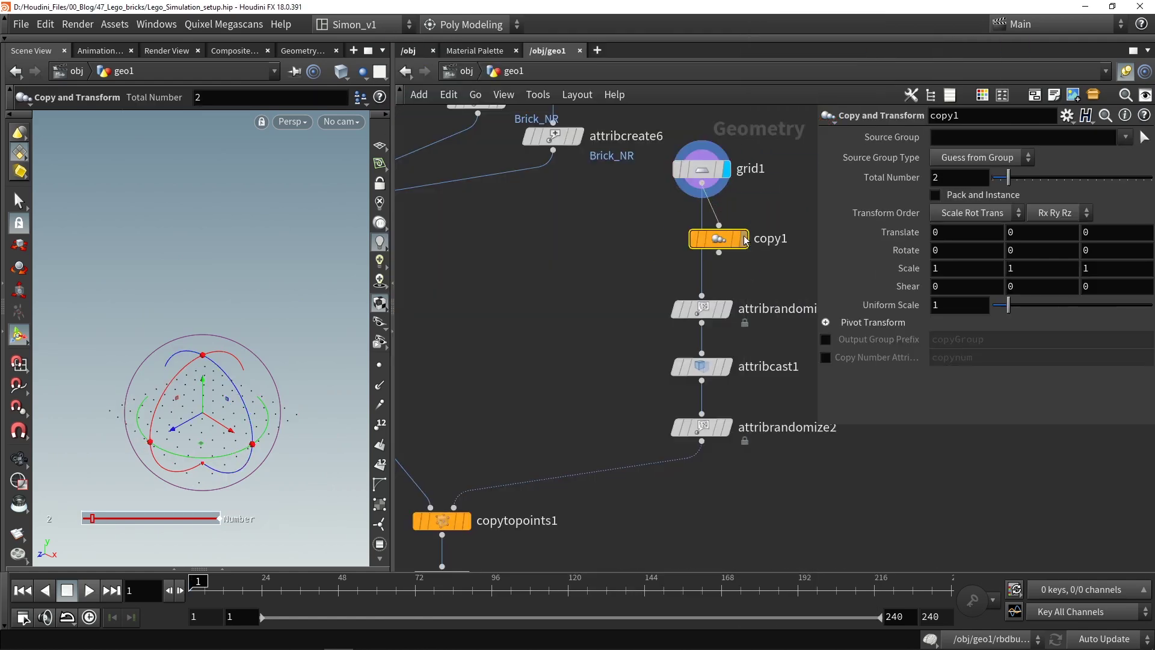
pyautogui.moveTo(702, 183); pyautogui.dragTo(719, 231)
pyautogui.hotkey('space', 'h')
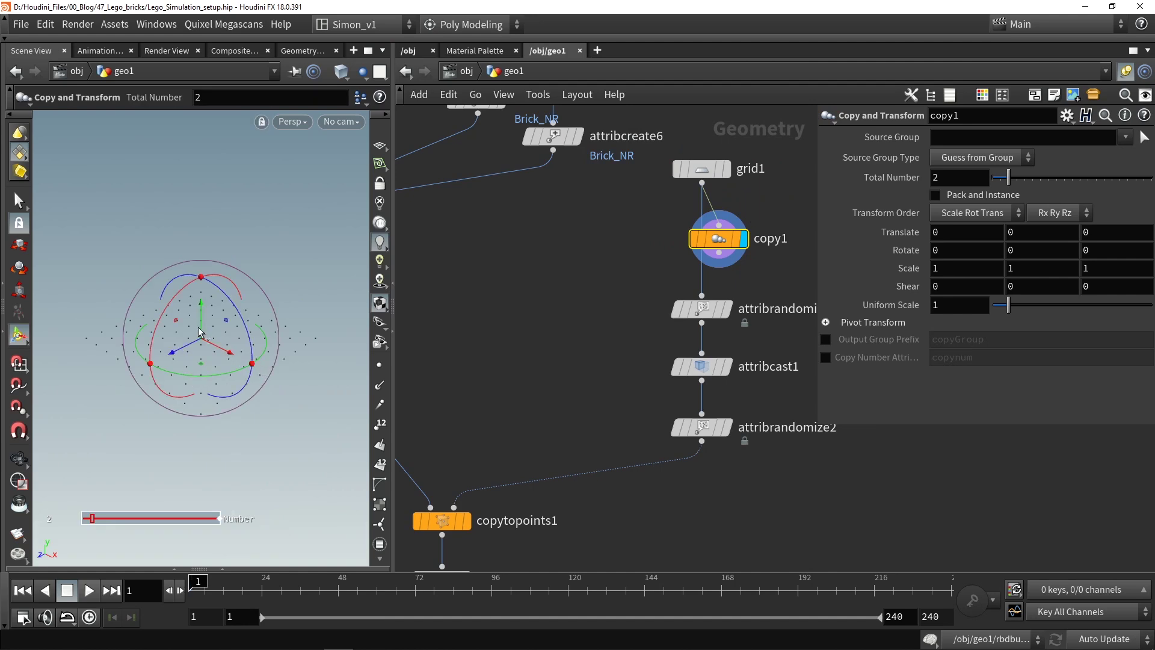
# - Offset the copy in copy1 by about 2.68 along Y and rotate it by about -12.5, 60 and -14.4 degrees
pyautogui.moveTo(201, 303); pyautogui.dragTo(202, 263)
pyautogui.moveTo(207, 328); pyautogui.dragTo(272, 310)
pyautogui.moveTo(248, 253); pyautogui.dragTo(258, 258)
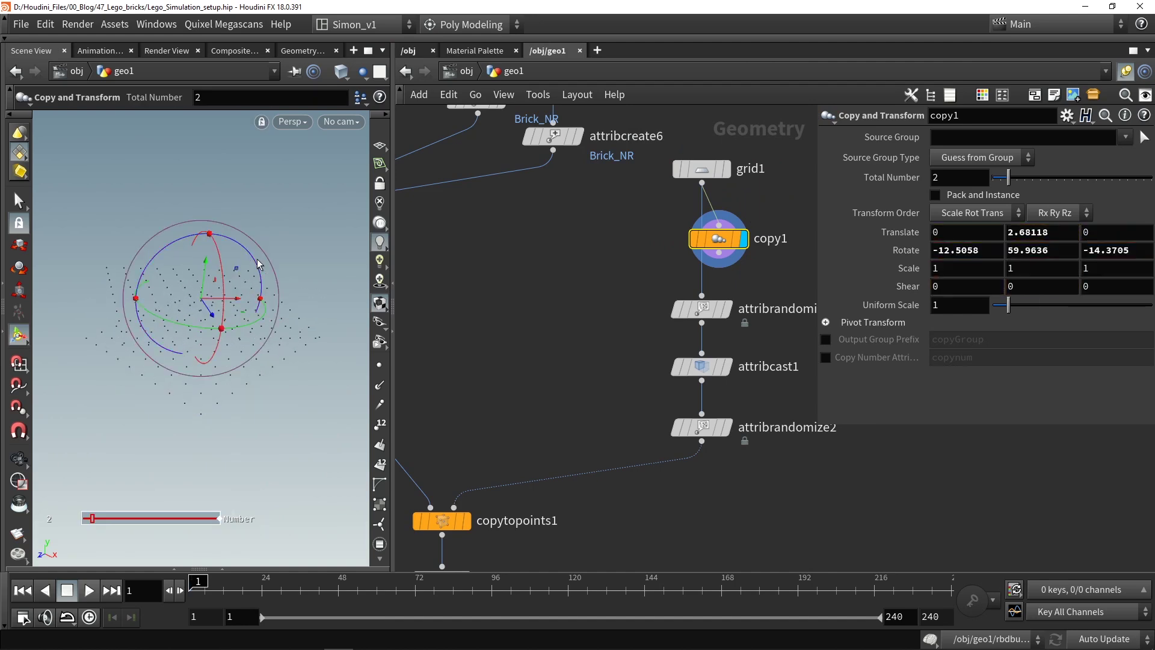
# - Set copy1's total number to 8 and inspect the stacked point grids from several angles
pyautogui.moveTo(1008, 177); pyautogui.dragTo(1057, 178)
pyautogui.keyDown('alt'); pyautogui.moveTo(191, 264); pyautogui.dragTo(208, 224); pyautogui.keyUp('alt')
pyautogui.keyDown('alt'); pyautogui.moveTo(208, 224); pyautogui.dragTo(242, 333, button='middle'); pyautogui.keyUp('alt')
pyautogui.keyDown('alt'); pyautogui.moveTo(242, 332); pyautogui.dragTo(262, 223); pyautogui.keyUp('alt')
pyautogui.keyDown('alt'); pyautogui.moveTo(165, 192); pyautogui.dragTo(208, 192); pyautogui.keyUp('alt')
pyautogui.press('Return')
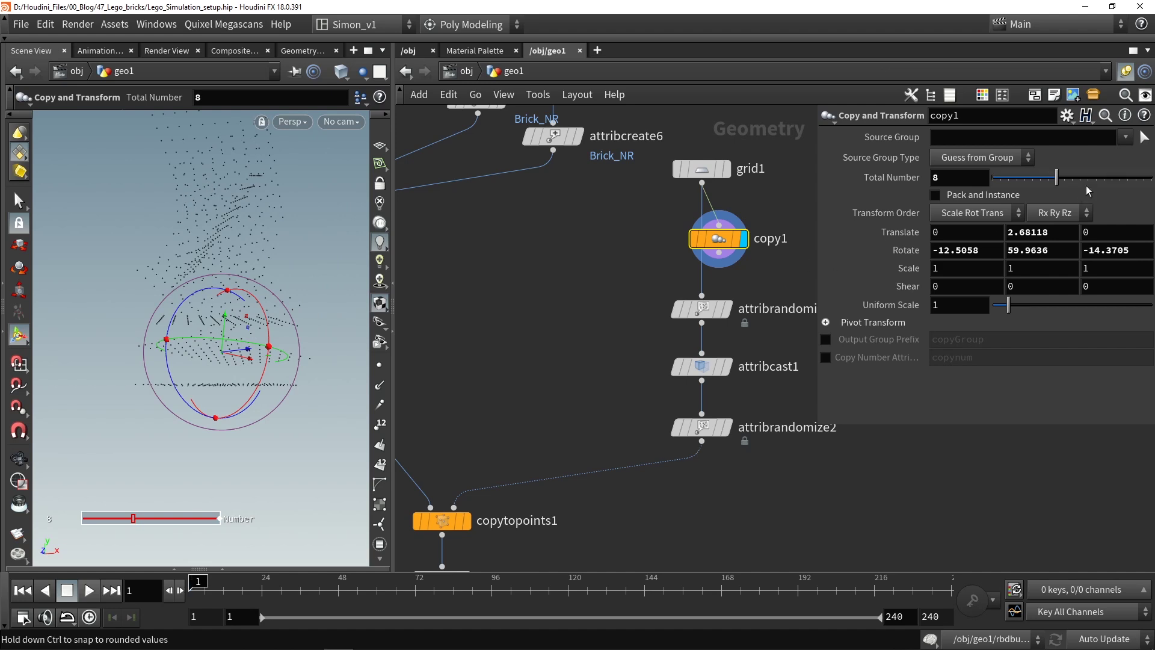
# - Set copy1's total number to 6 and its rotation to about 176.2, 74.5, -3.8, and wire it between grid1 and attribrandomize1
pyautogui.click(961, 180)
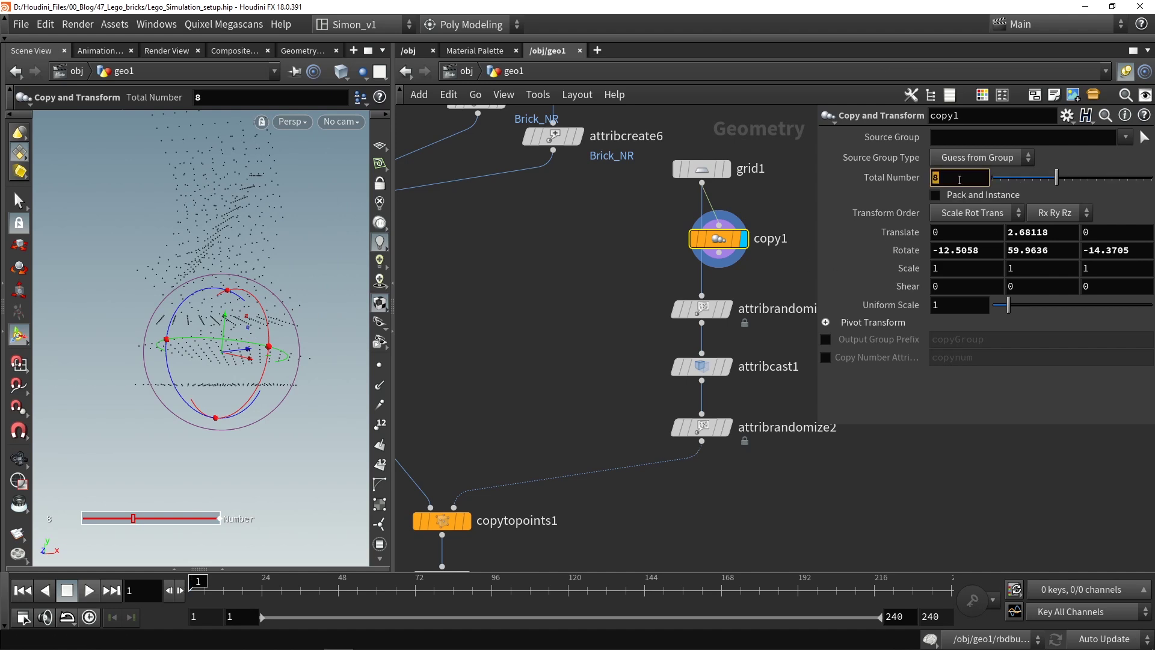
pyautogui.write('6')
pyautogui.press('Return')
pyautogui.press('Escape')
pyautogui.press('Return')
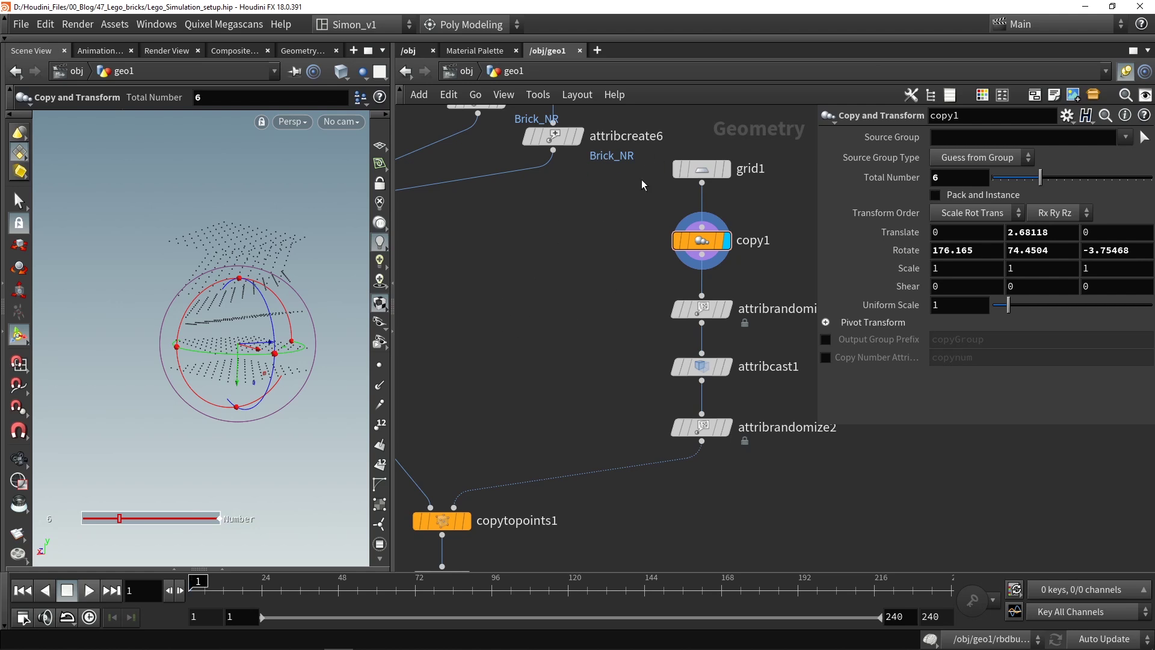
# - Display transform2 and examine the multiplied layers of bricks in the viewport
pyautogui.scroll(-6, 583, 306)
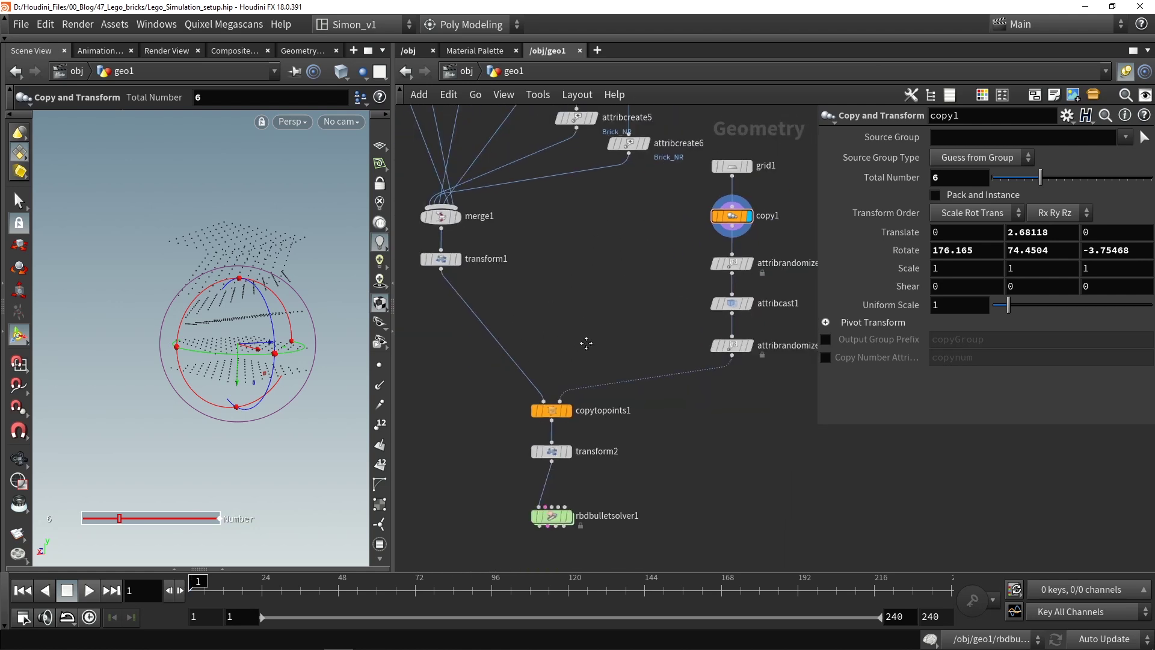
pyautogui.scroll(-2, 630, 193)
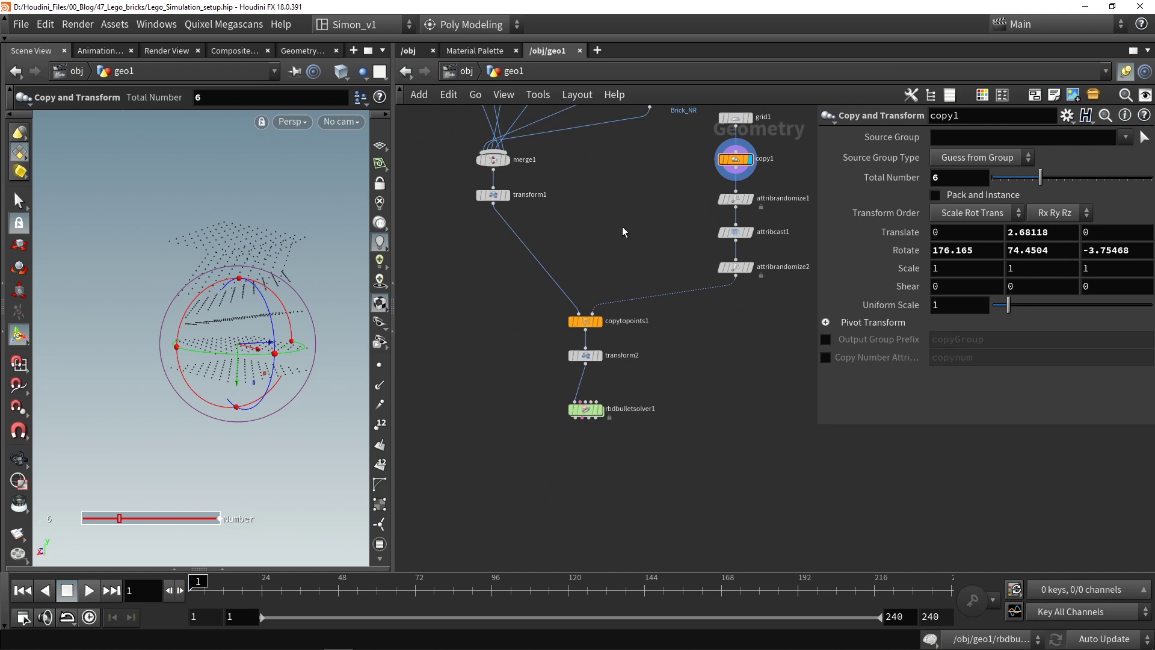
pyautogui.moveTo(680, 133); pyautogui.dragTo(654, 193, button='middle')
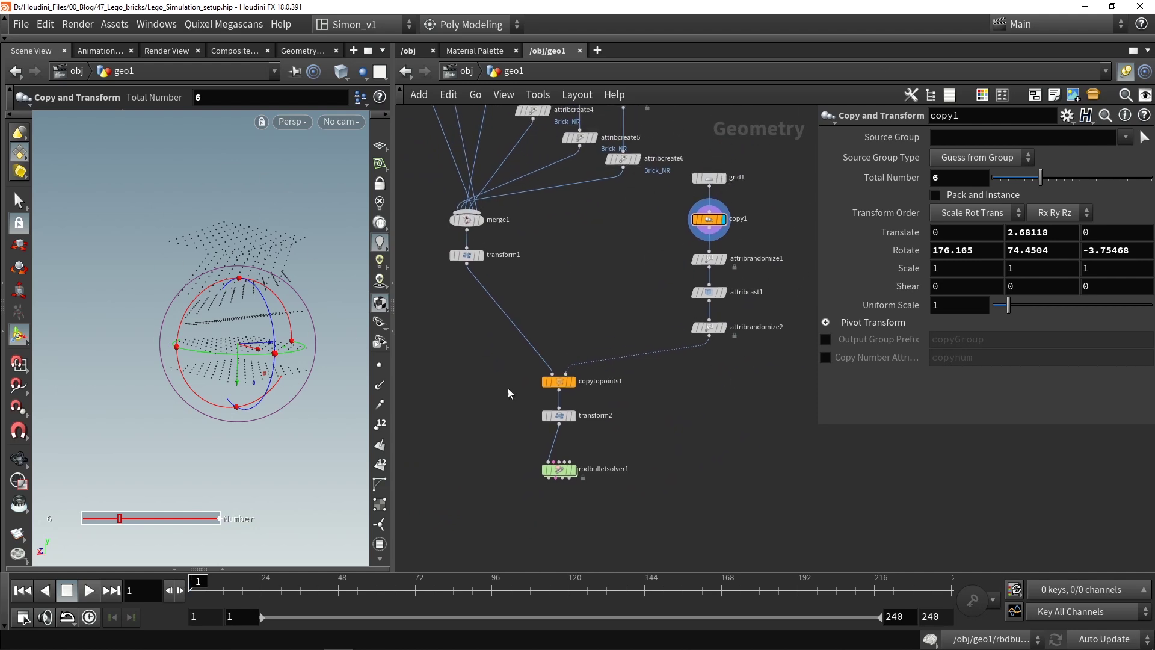
pyautogui.moveTo(592, 451); pyautogui.dragTo(599, 378, button='middle')
pyautogui.scroll(3, 577, 387)
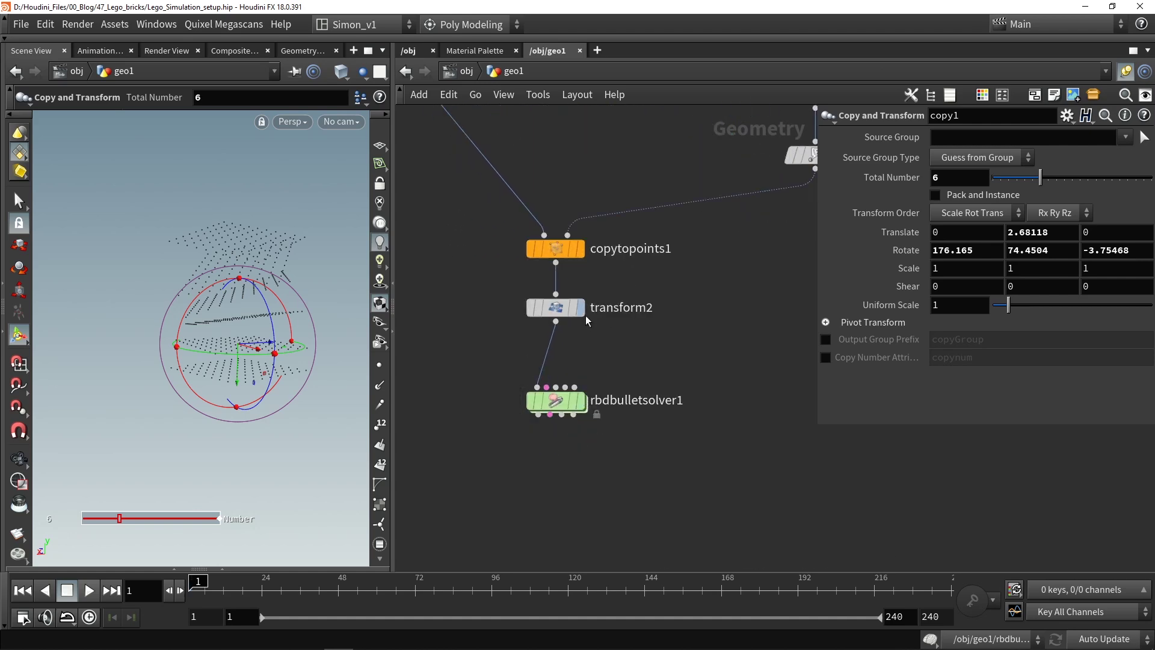
pyautogui.click(556, 311)
pyautogui.keyDown('alt'); pyautogui.moveTo(266, 296); pyautogui.dragTo(251, 237); pyautogui.keyUp('alt')
pyautogui.press('Return')
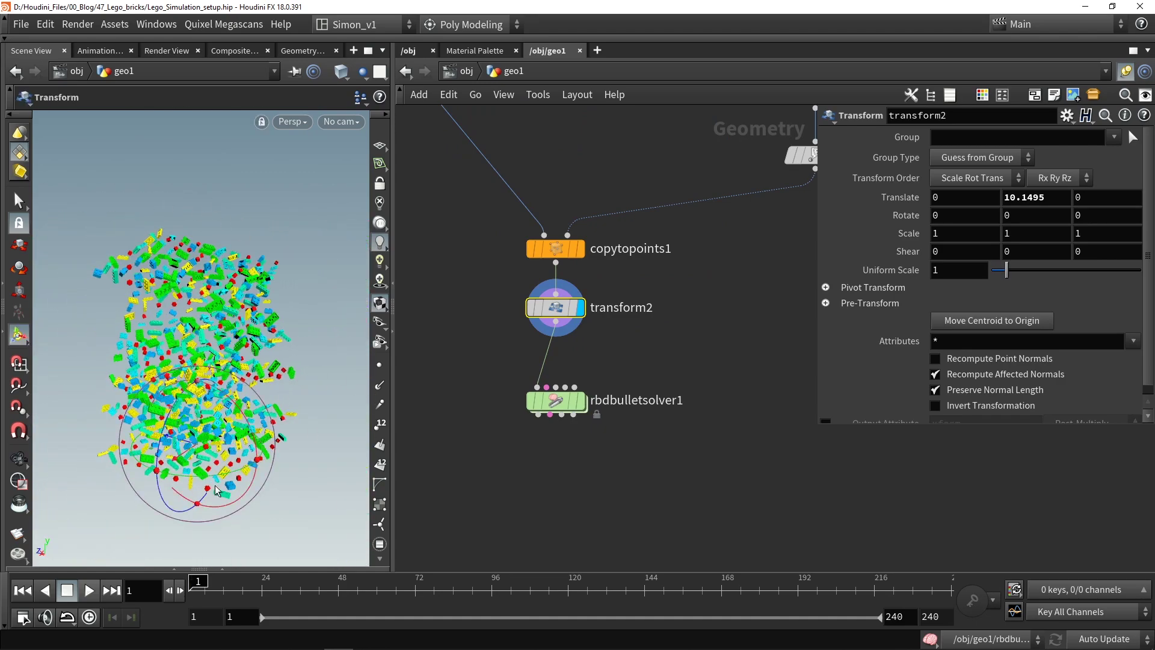
# - Display rbdbulletsolver1 and play the simulation of the multiplied bricks to frame 93
pyautogui.moveTo(583, 404)
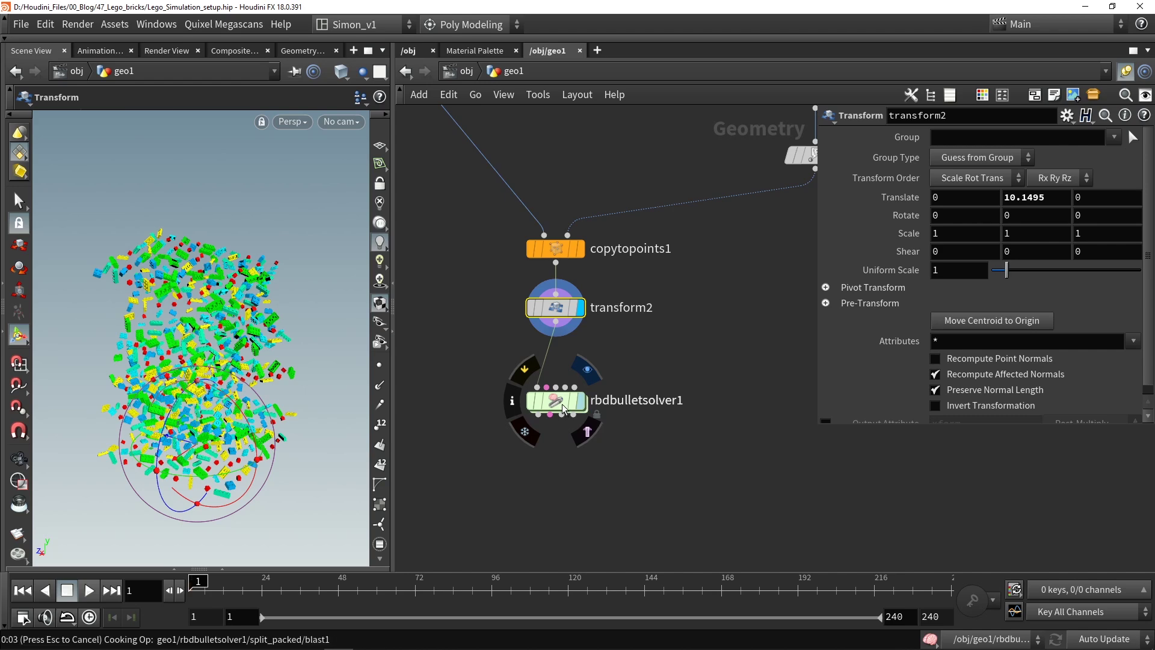
pyautogui.click(562, 406)
pyautogui.click(88, 591)
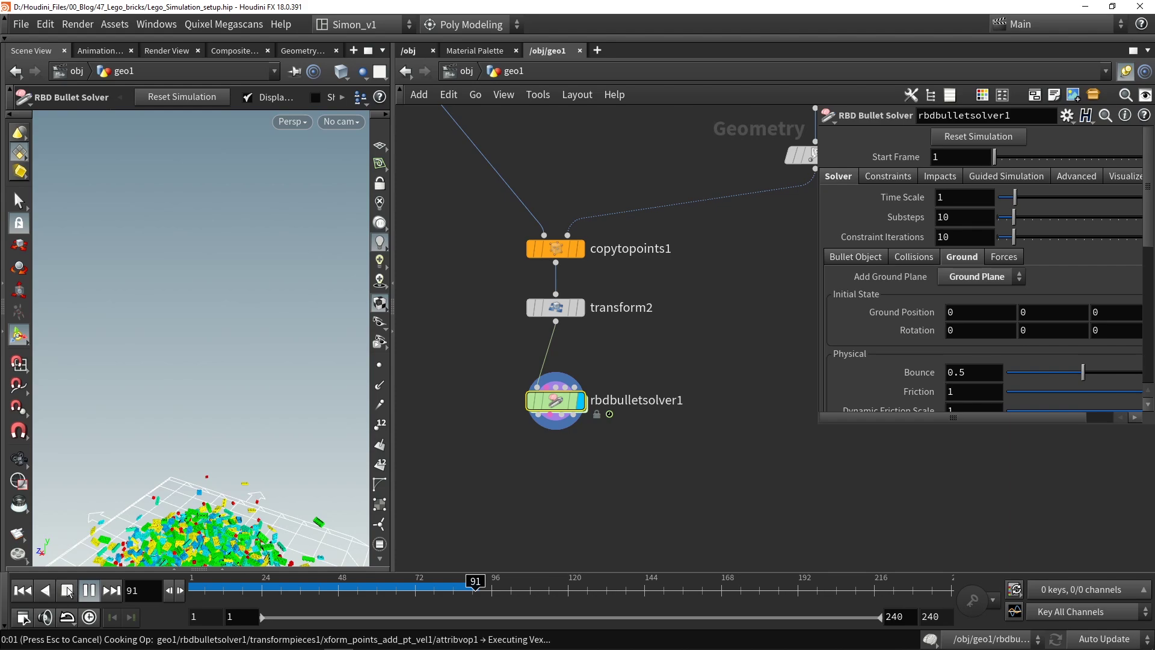
pyautogui.click(89, 589)
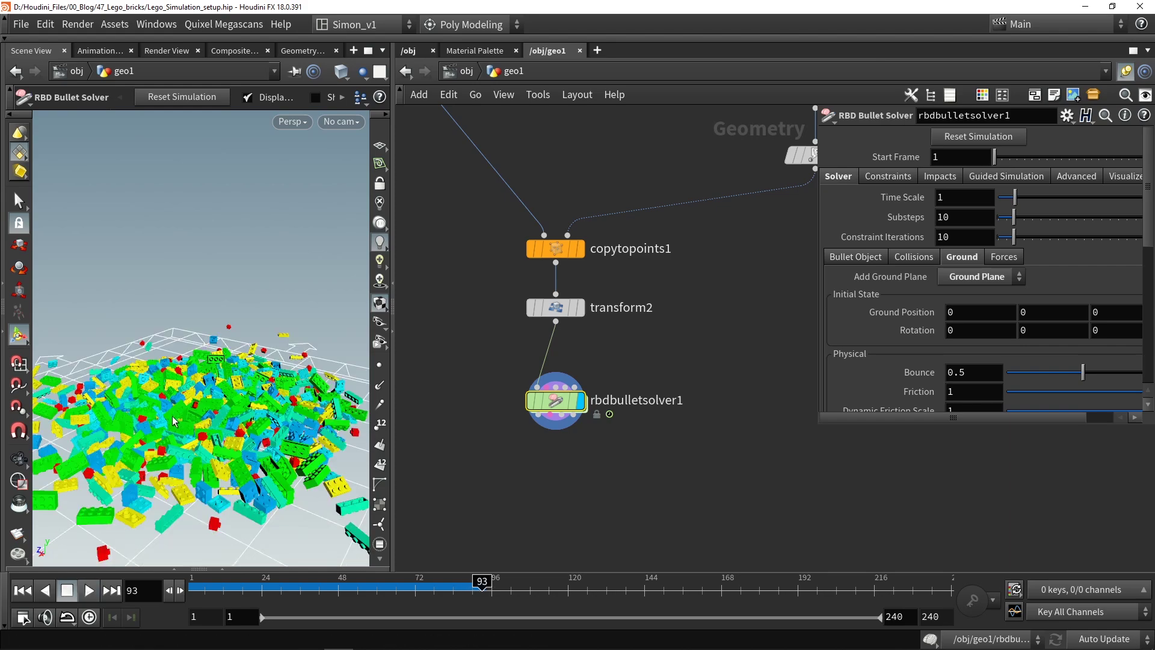
# - Examine the brick pile at frame 93 from several angles and distances
pyautogui.keyDown('alt'); pyautogui.moveTo(172, 421); pyautogui.dragTo(238, 425); pyautogui.keyUp('alt')
pyautogui.keyDown('alt'); pyautogui.moveTo(181, 415); pyautogui.dragTo(241, 424, button='middle'); pyautogui.keyUp('alt')
pyautogui.keyDown('alt'); pyautogui.moveTo(204, 421); pyautogui.dragTo(246, 427, button='right'); pyautogui.keyUp('alt')
pyautogui.moveTo(246, 426); pyautogui.dragTo(180, 307)
pyautogui.moveTo(157, 325); pyautogui.dragTo(179, 346, button='right')
pyautogui.moveTo(204, 336); pyautogui.dragTo(267, 330)
pyautogui.moveTo(266, 331); pyautogui.dragTo(264, 442, button='right')
pyautogui.moveTo(265, 442); pyautogui.dragTo(240, 344)
pyautogui.scroll(-5, 240, 345)
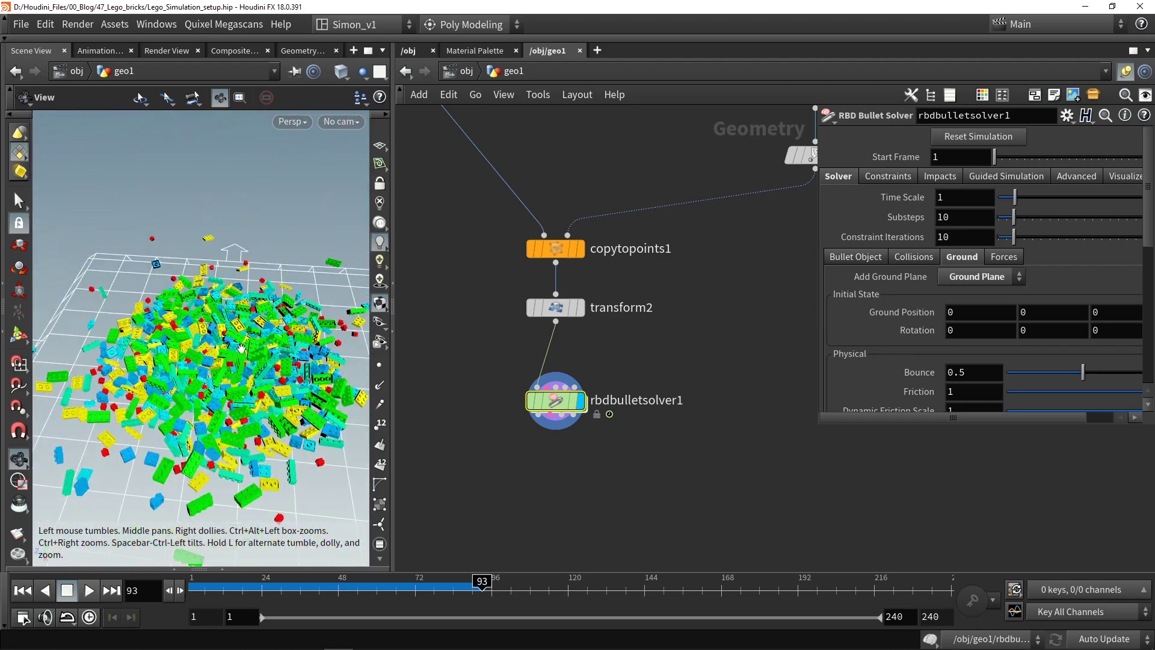
pyautogui.press('Return')
pyautogui.moveTo(440, 576); pyautogui.dragTo(433, 580)
pyautogui.moveTo(231, 415); pyautogui.dragTo(256, 355)
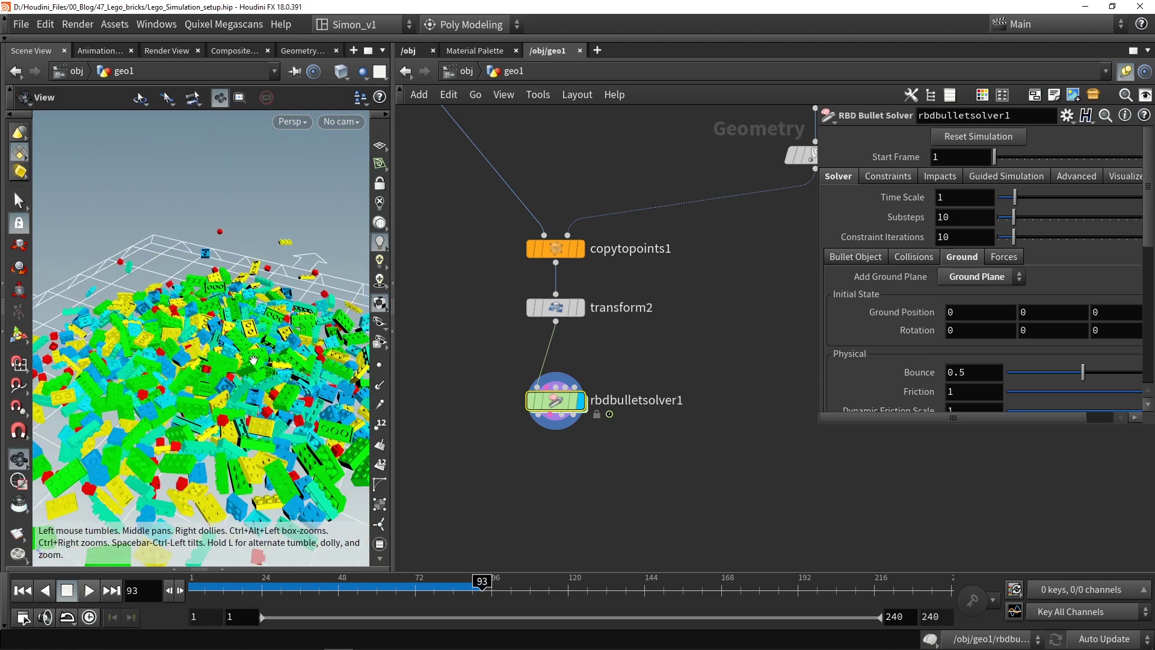
pyautogui.press('Return')
# - Add a Labs Mesh Tiler (Beta) node below rbdbulletsolver1
pyautogui.moveTo(573, 467); pyautogui.dragTo(559, 434, button='middle')
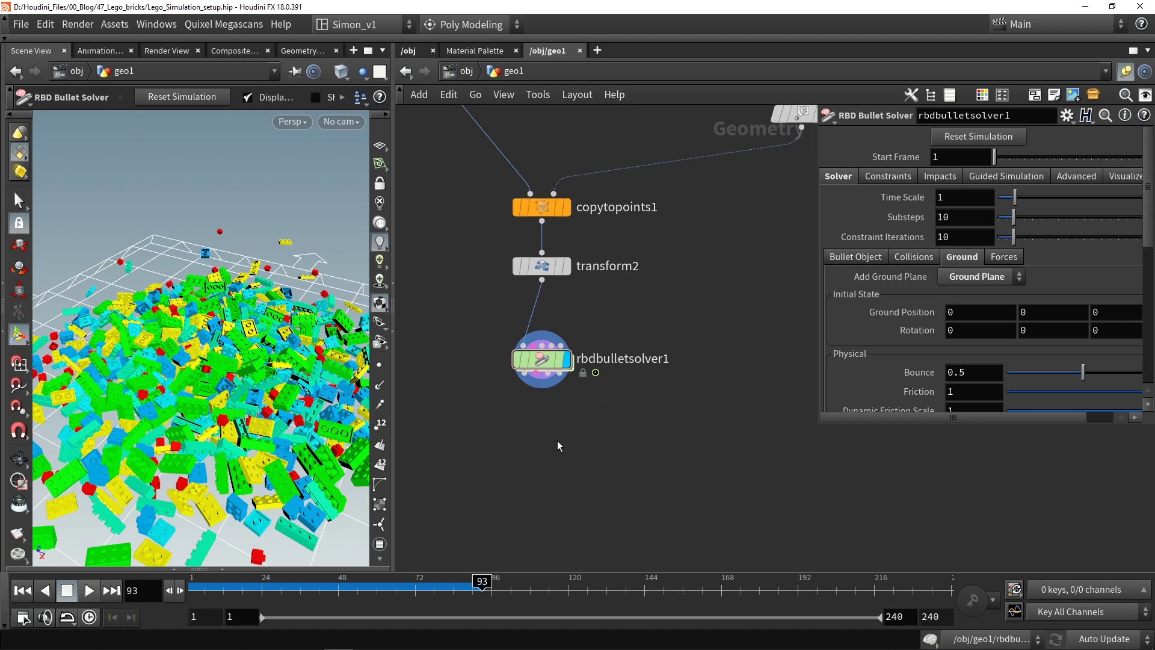
pyautogui.press('Tab')
pyautogui.write('til')
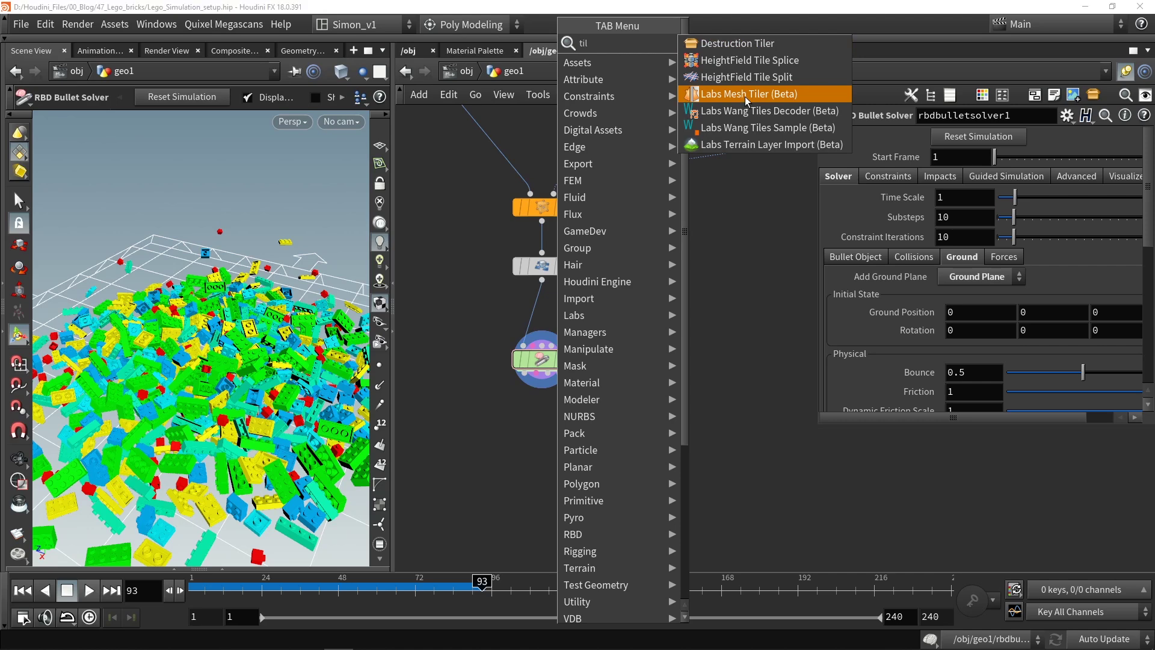
pyautogui.click(744, 95)
pyautogui.click(540, 452)
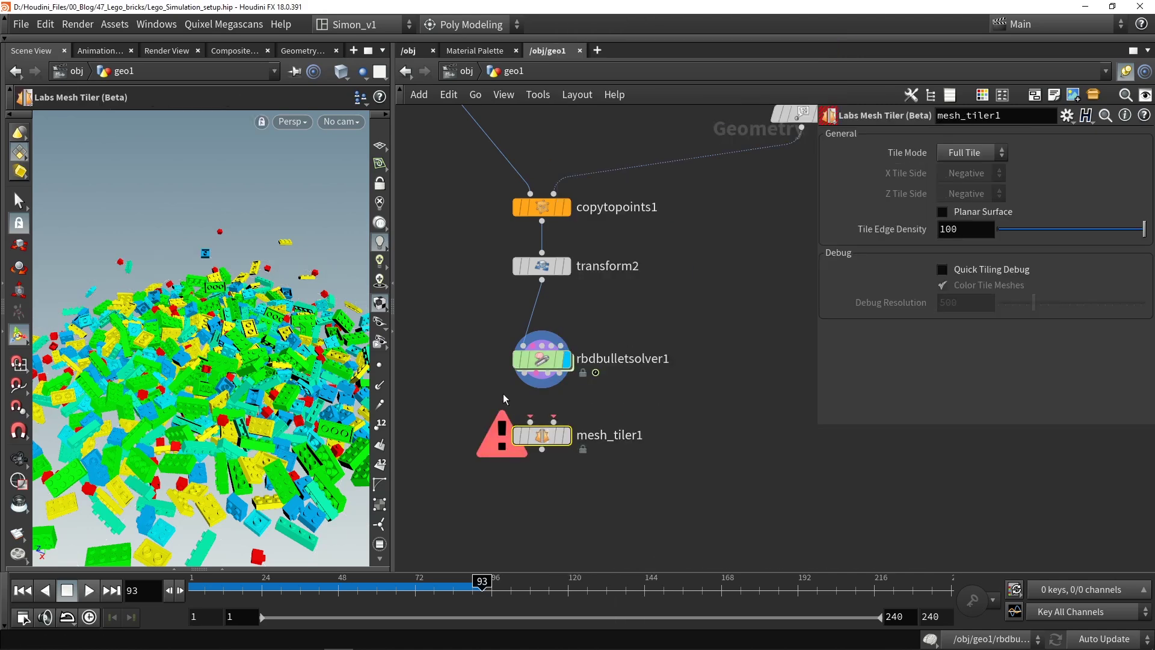
# - Show the shelf, look through the SideFX Labs tools and the list of available shelves, and hide the shelf again
pyautogui.scroll(2, 544, 457)
pyautogui.click(549, 487)
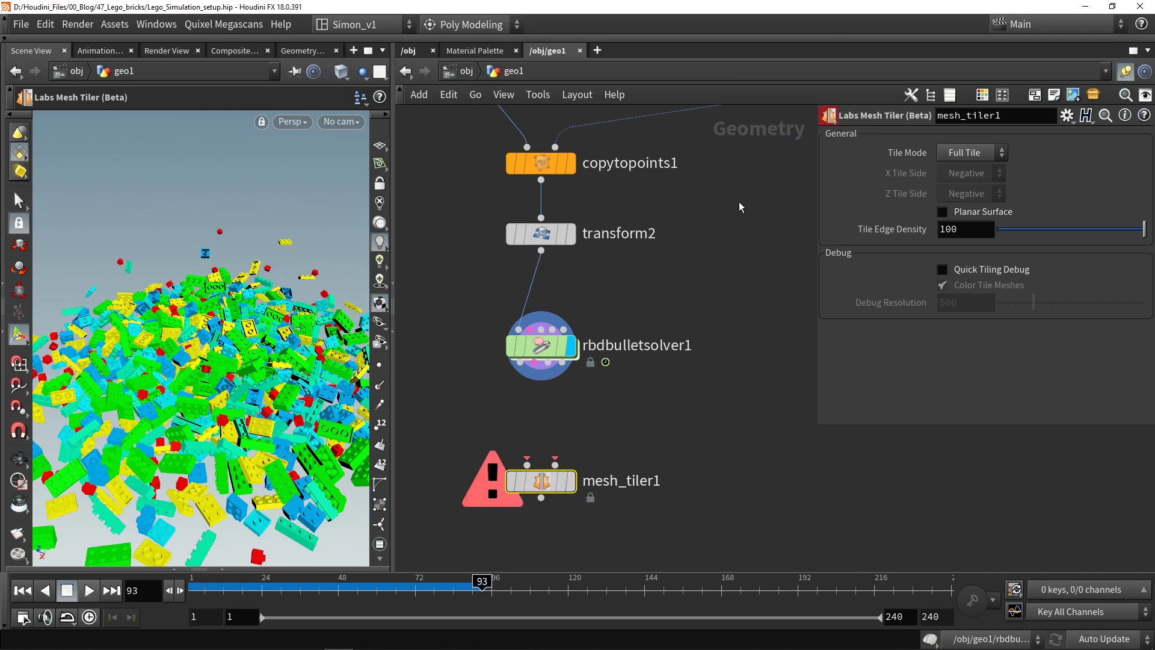
pyautogui.click(612, 40)
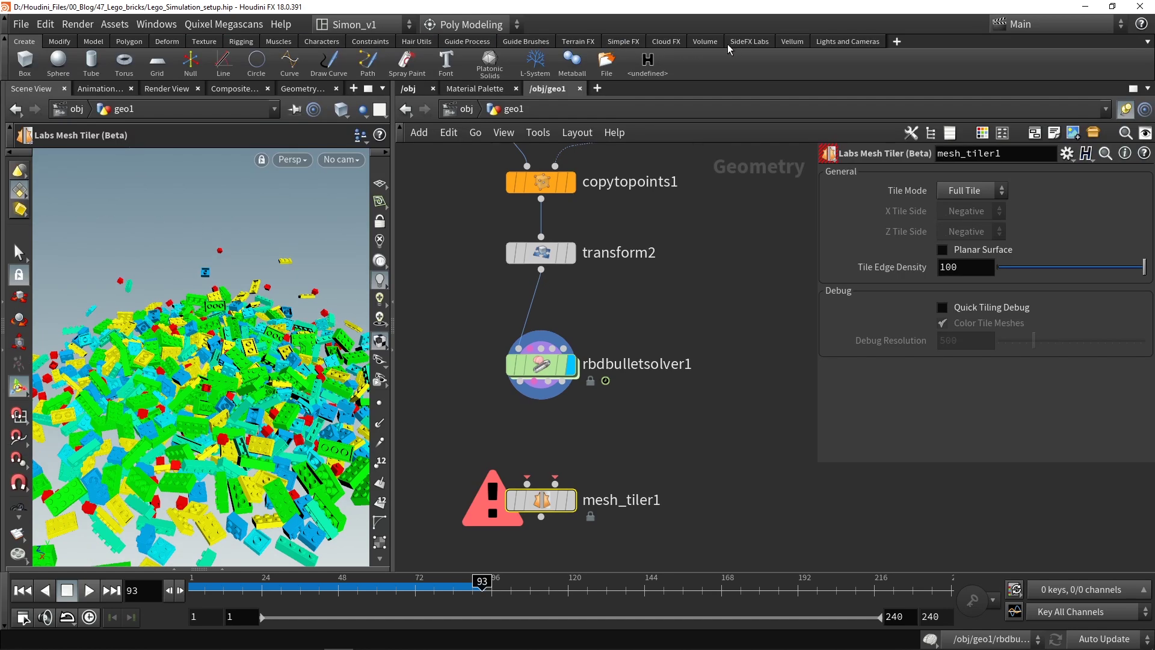
pyautogui.click(748, 42)
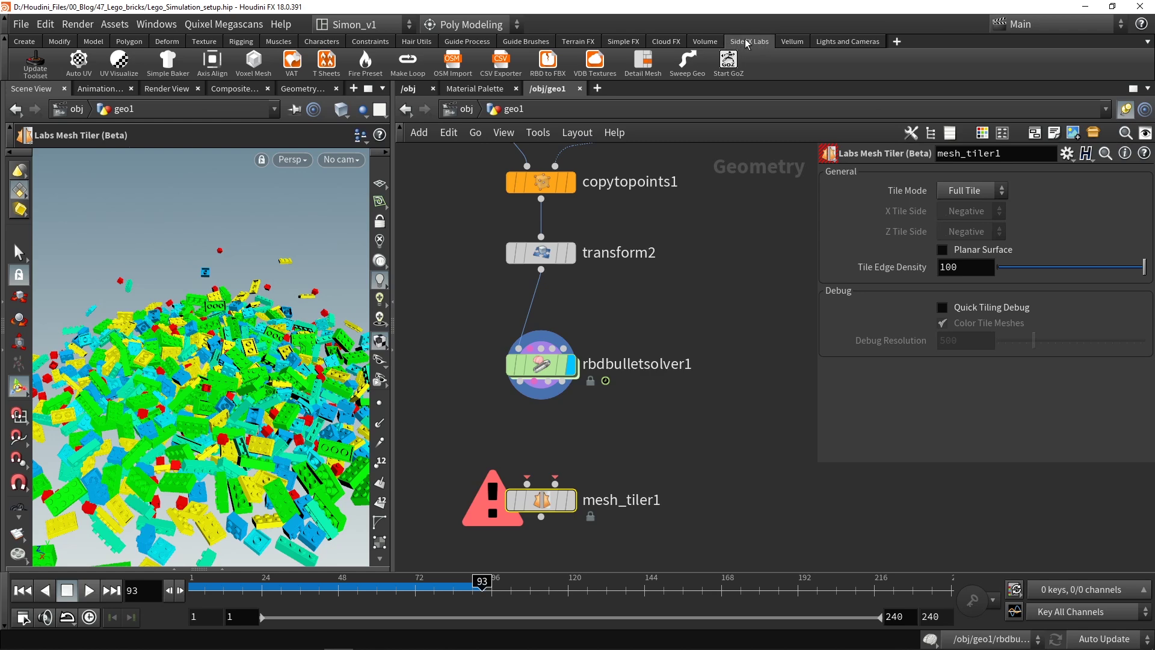
pyautogui.click(897, 42)
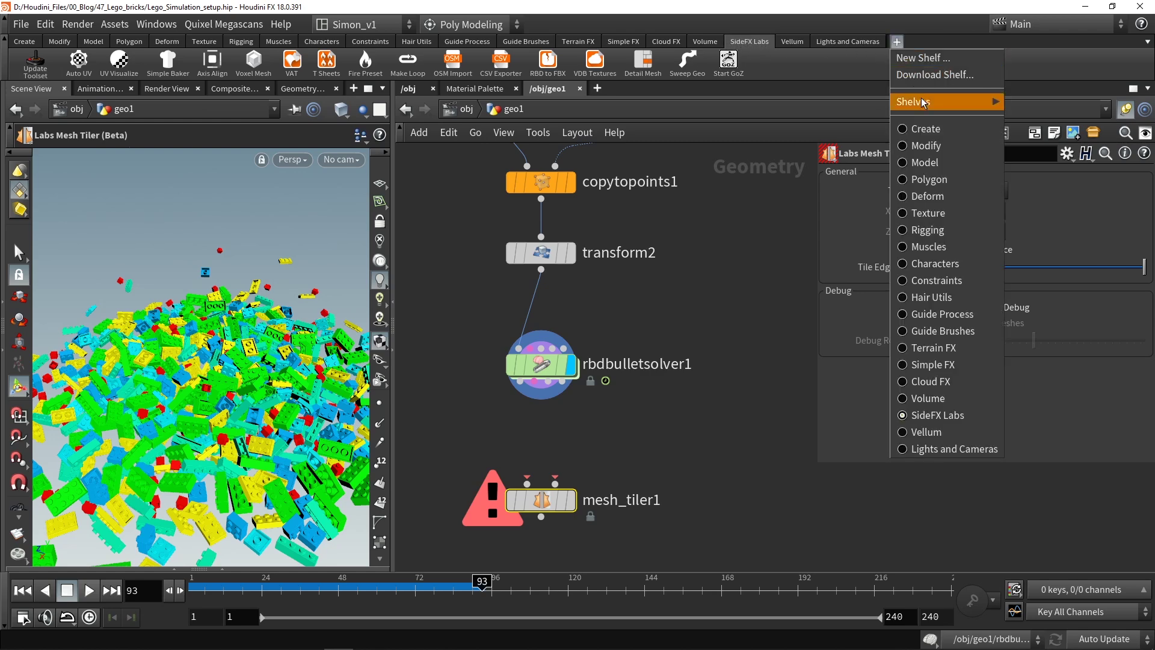
pyautogui.moveTo(978, 111)
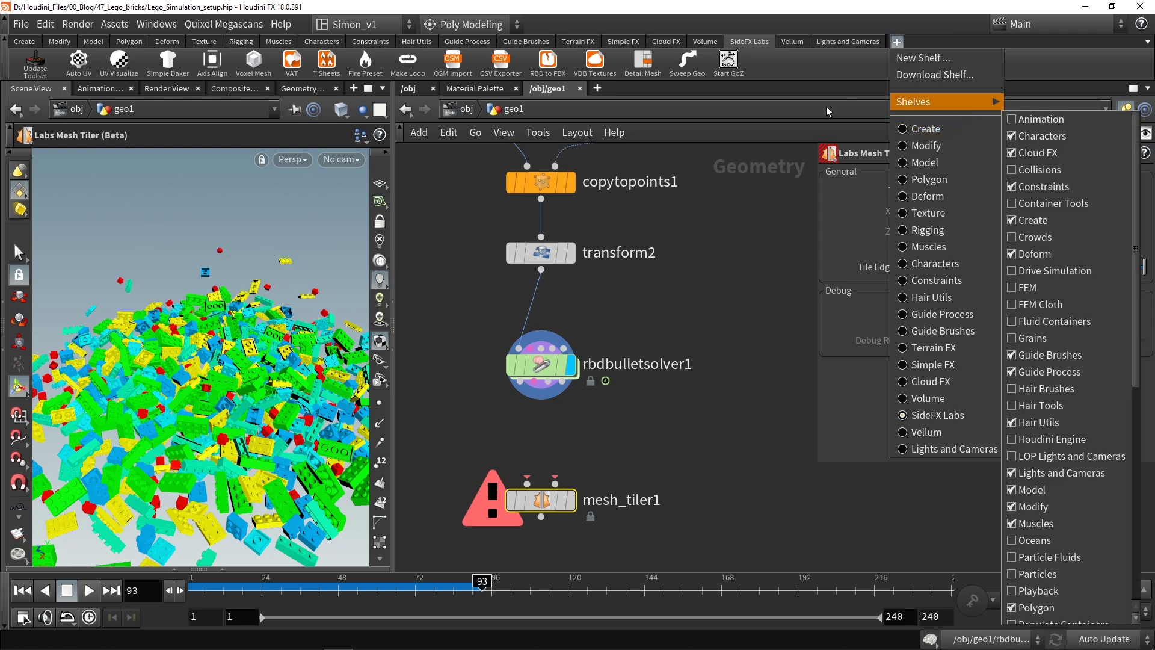
pyautogui.click(758, 226)
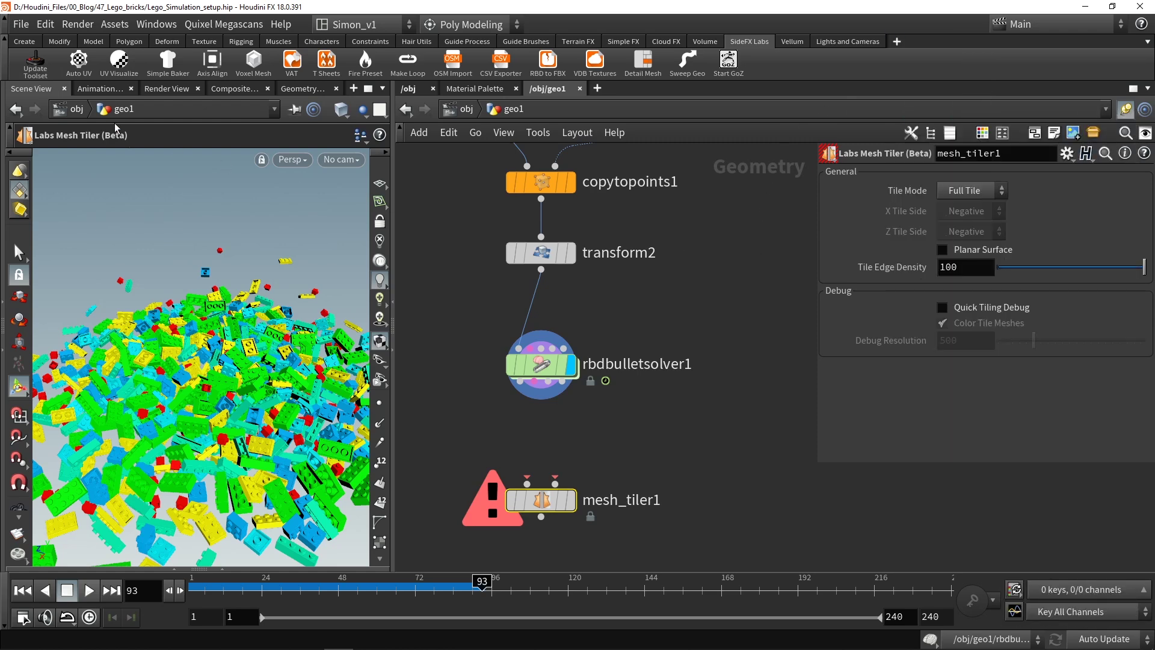
pyautogui.click(3, 66)
# - Shift mesh_tiler1 slightly down and add a Grid node beside it for its Ground Plane input
pyautogui.moveTo(593, 391); pyautogui.dragTo(599, 311, button='middle')
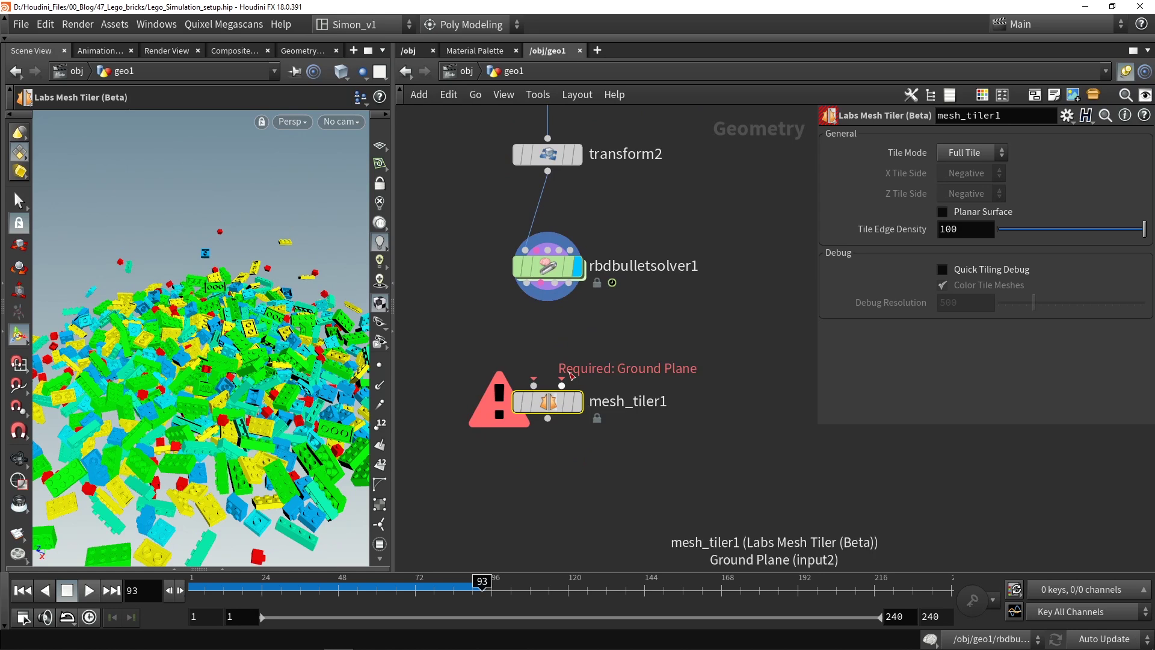
pyautogui.moveTo(539, 395); pyautogui.dragTo(539, 404)
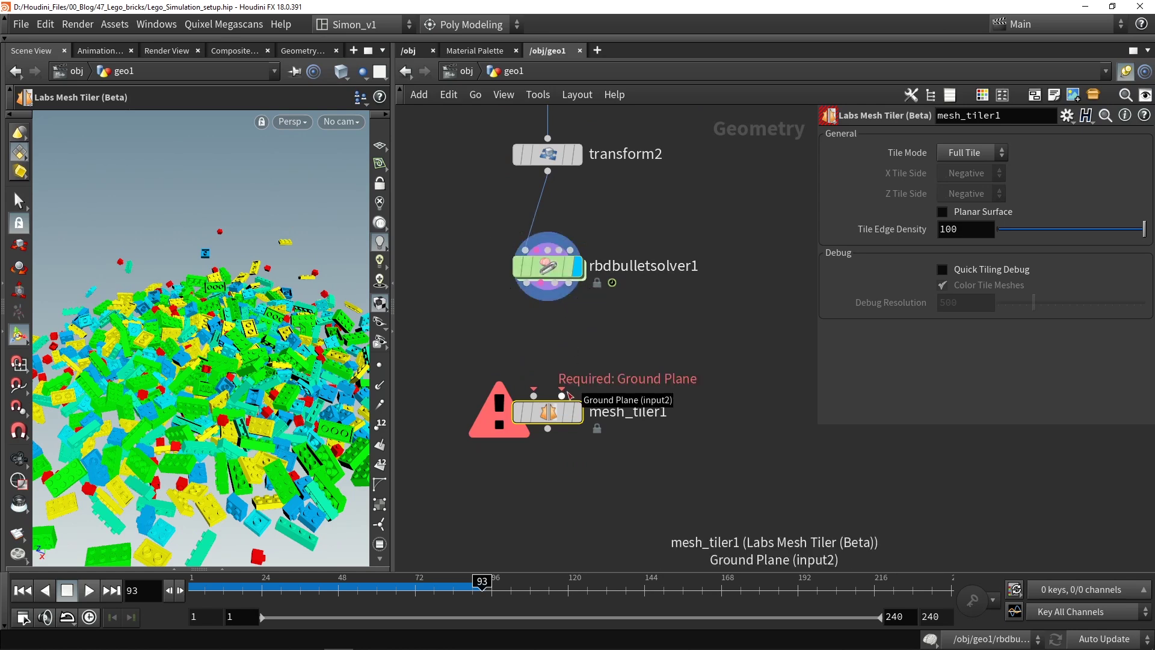
pyautogui.moveTo(652, 324); pyautogui.dragTo(600, 329, button='middle')
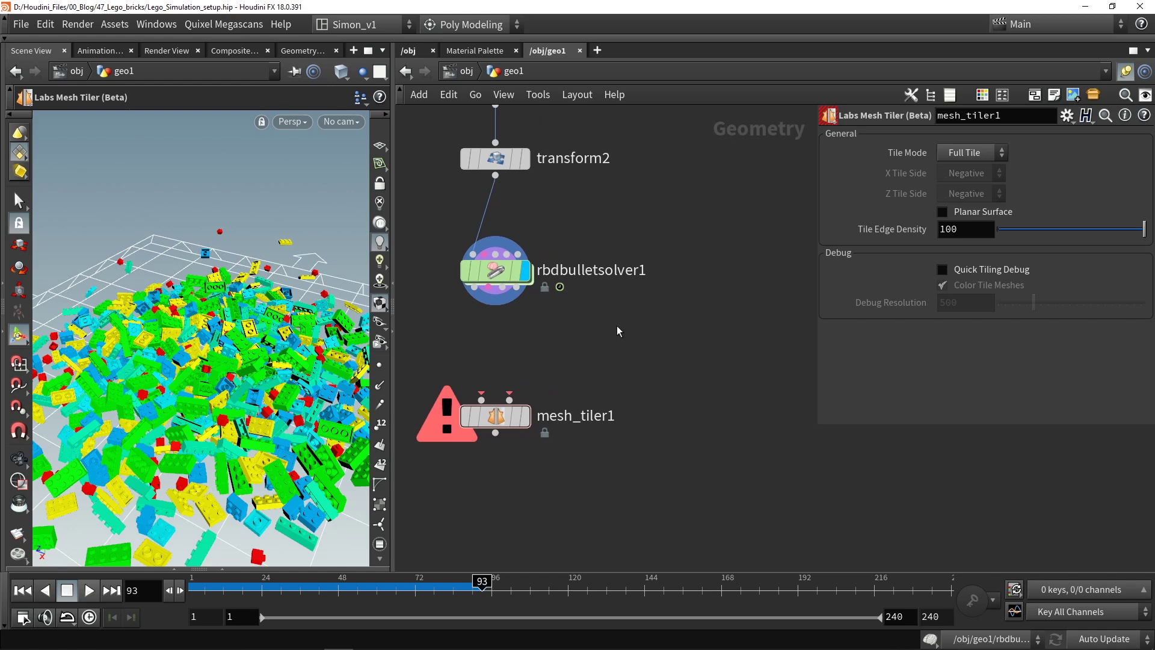
pyautogui.press('Tab')
pyautogui.write('gri')
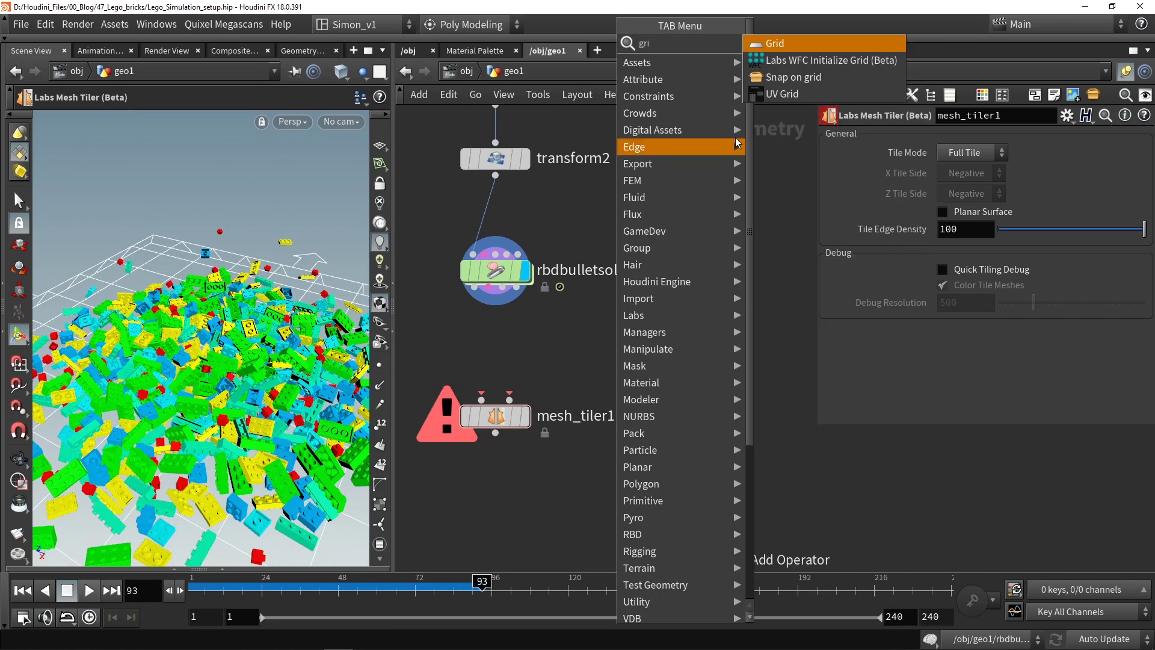
pyautogui.press('Return')
pyautogui.click(621, 359)
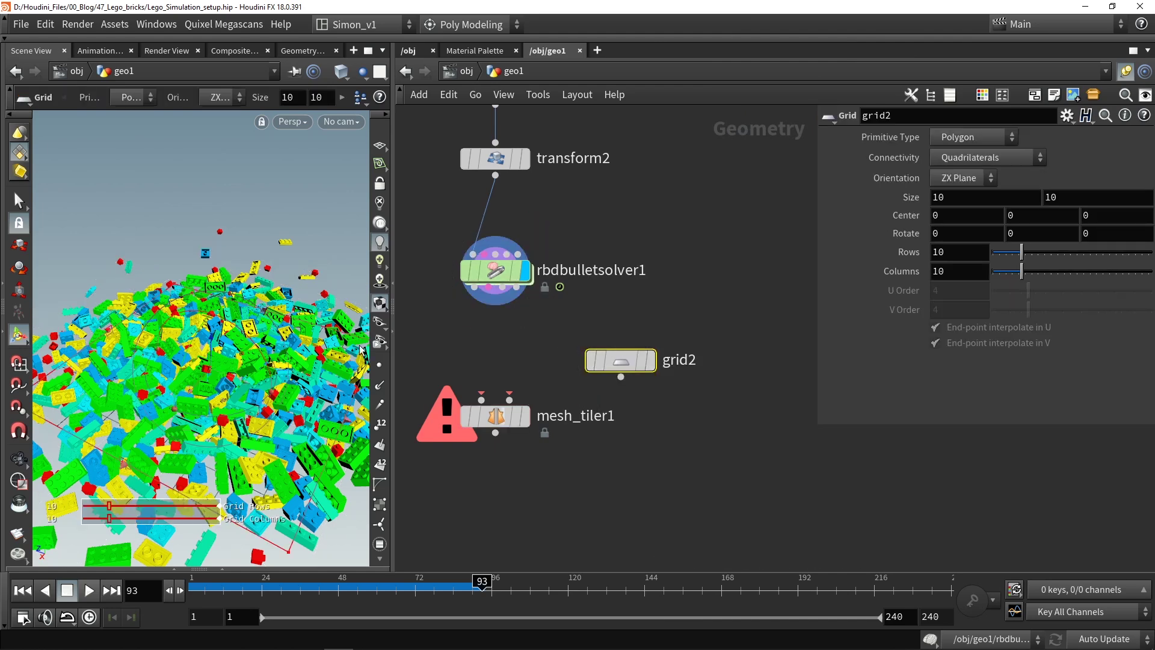
# - Display grid2 in the top view and template rbdbulletsolver1 to compare the grid with the brick pile
pyautogui.hotkey('space', '3')
pyautogui.hotkey('space', '2')
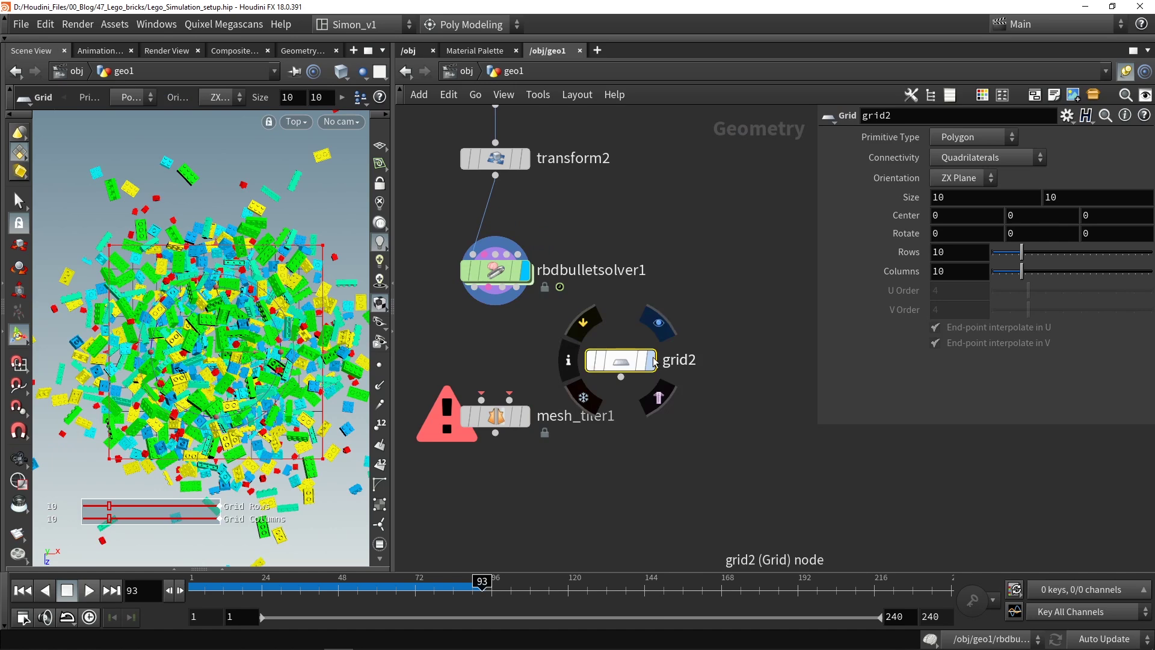
pyautogui.press('r')
pyautogui.click(533, 308)
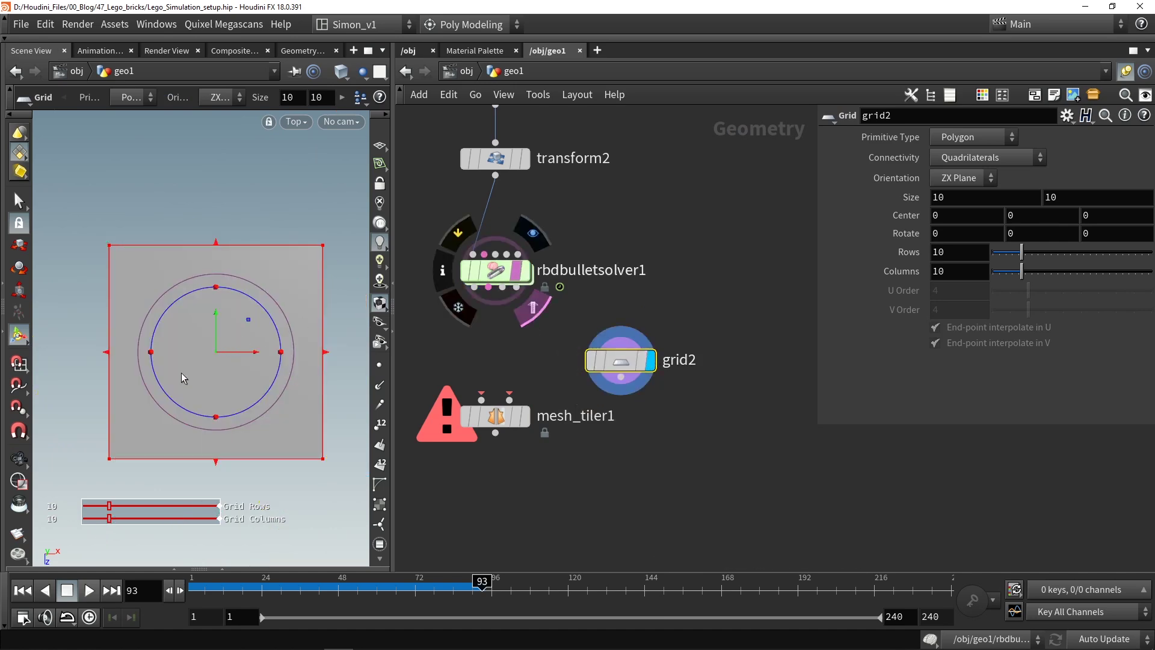
pyautogui.press('Escape')
pyautogui.press('Return')
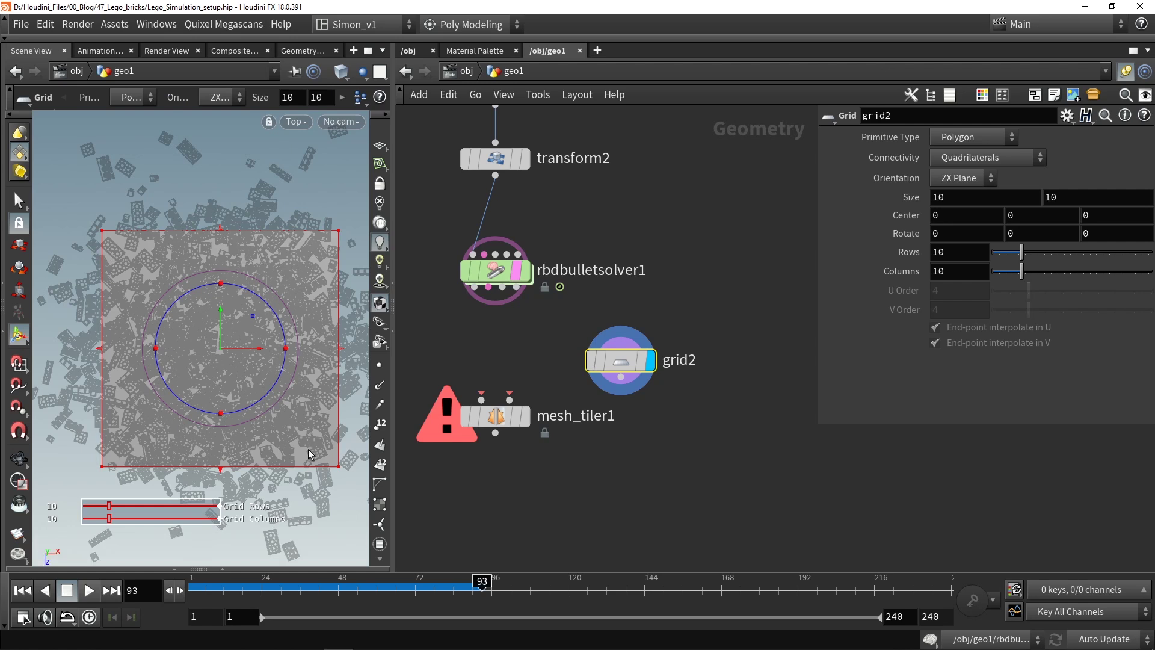
# - Set grid2's size to 7 by 7 and its rows and columns to 2
pyautogui.click(969, 194)
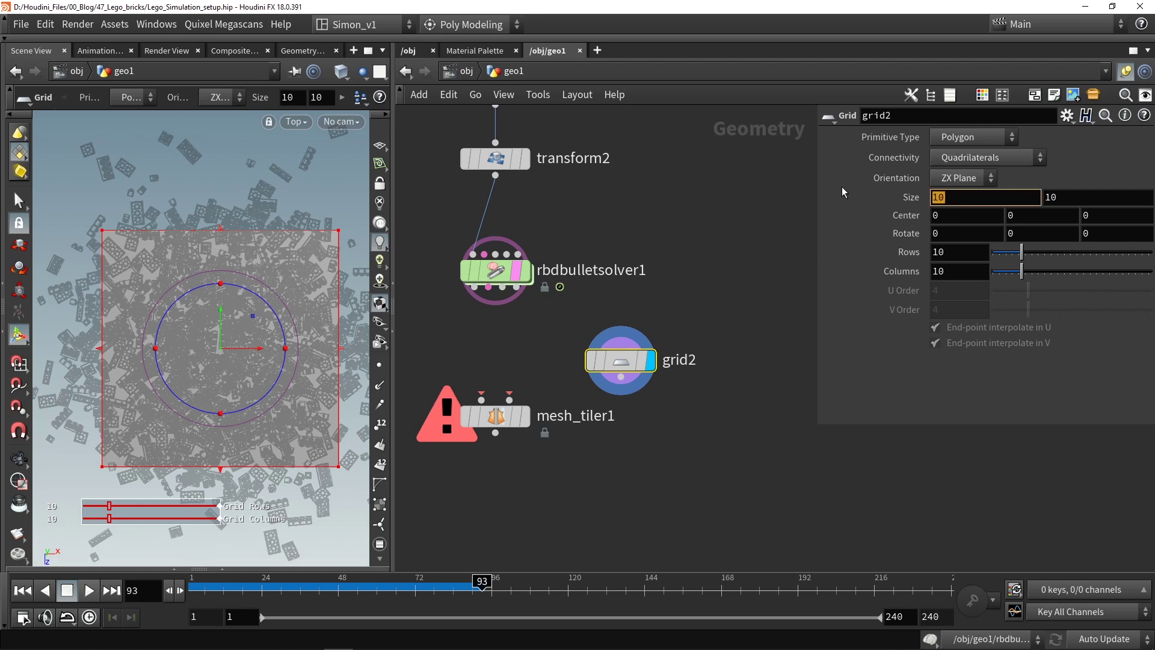
pyautogui.write('7')
pyautogui.press('Tab')
pyautogui.write('7')
pyautogui.press('Return')
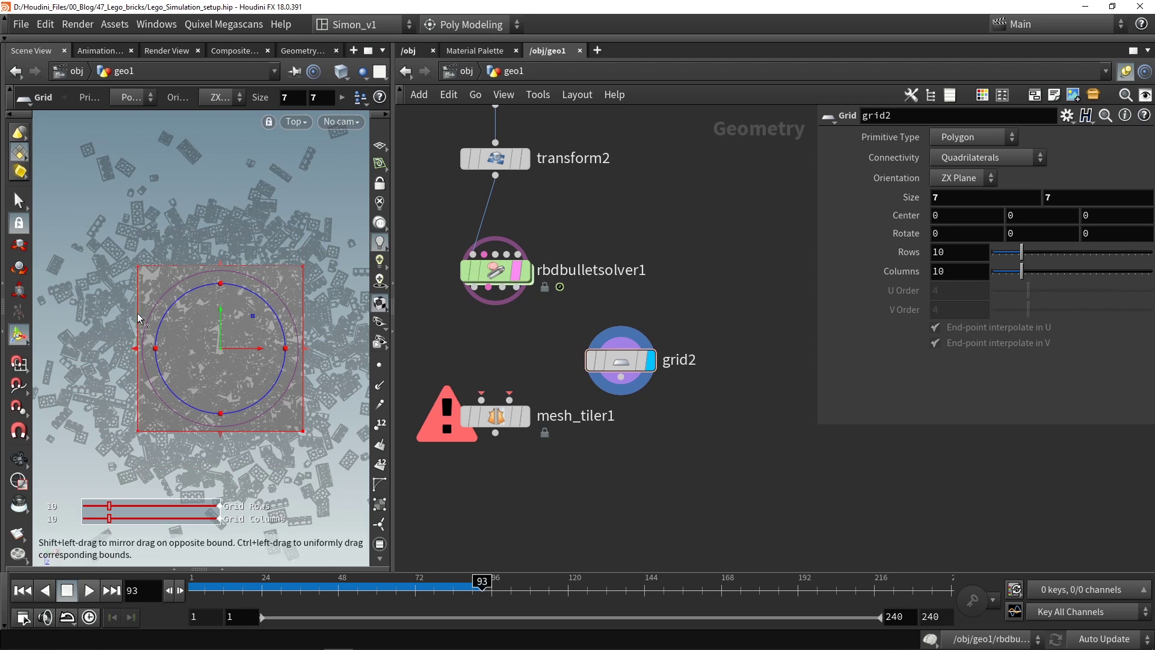
pyautogui.doubleClick(976, 251)
pyautogui.write('2')
pyautogui.press('Tab')
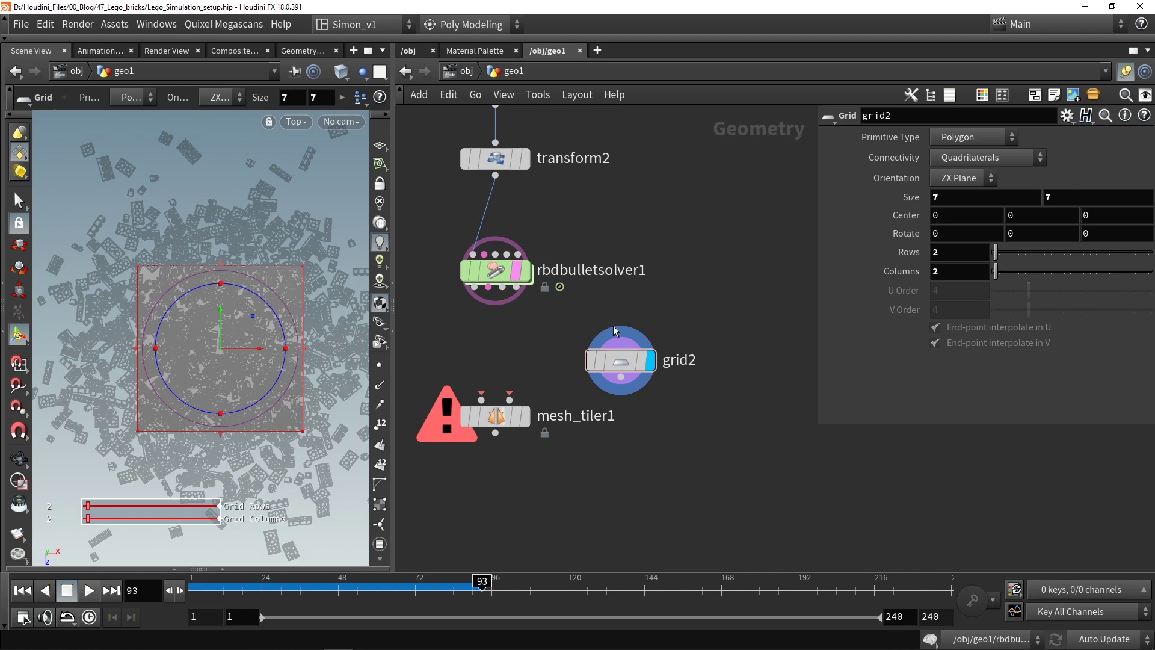
# - Try resizing grid2 with its viewport bounding handles and undo the changes
pyautogui.scroll(3, 192, 357)
pyautogui.scroll(-4, 212, 308)
pyautogui.moveTo(263, 245); pyautogui.dragTo(168, 209)
pyautogui.hotkey('ctrl', 'z')
pyautogui.hotkey('ctrl', 'z')
pyautogui.hotkey('ctrl', 'z')
pyautogui.hotkey('ctrl', 'z')
pyautogui.hotkey('ctrl', 'z')
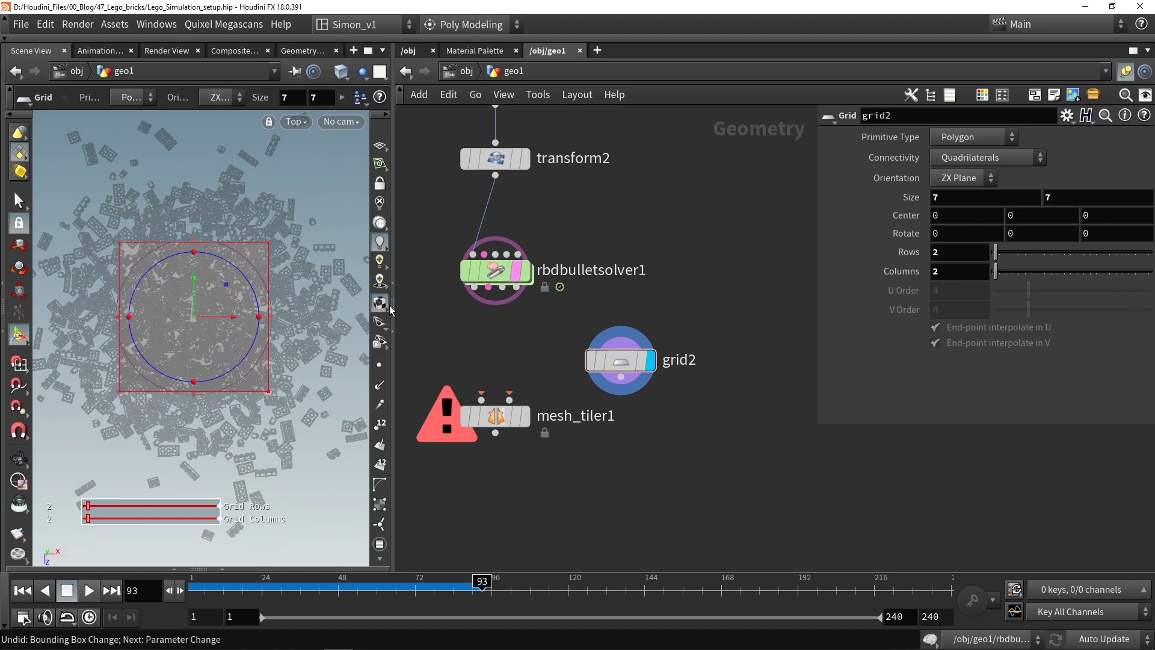
# - Connect rbdbulletsolver1 to mesh_tiler1's first input and grid2 to its Ground Plane input, and view the displayed result in perspective
pyautogui.moveTo(473, 301); pyautogui.dragTo(485, 403)
pyautogui.moveTo(620, 377); pyautogui.dragTo(509, 400)
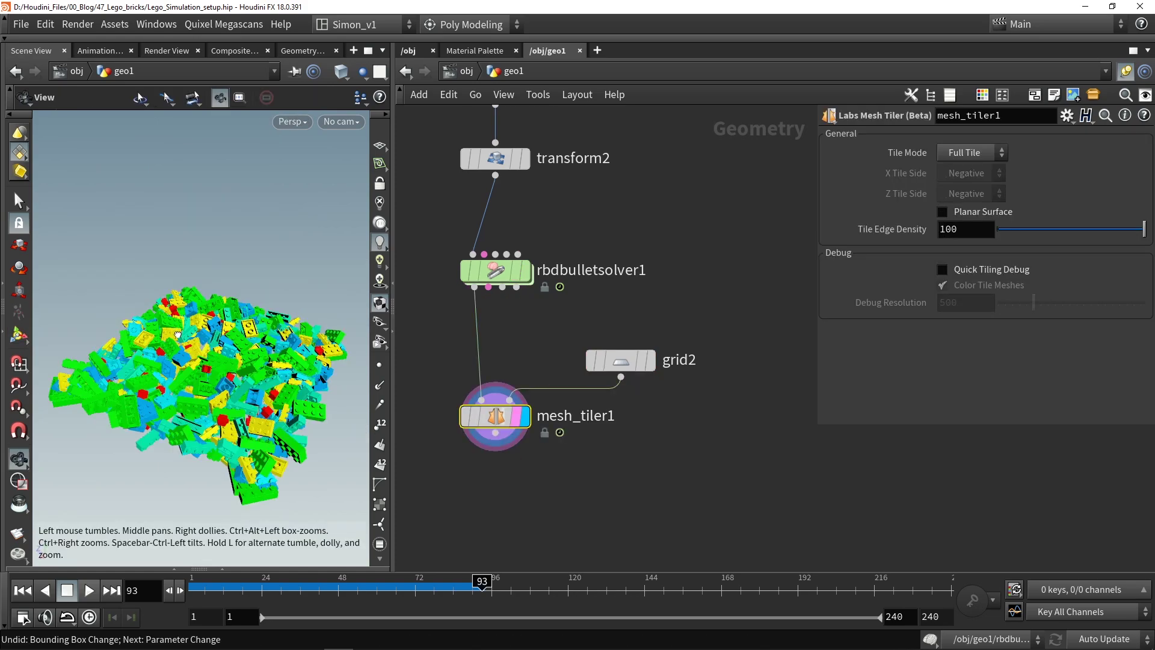
pyautogui.moveTo(241, 336); pyautogui.dragTo(217, 344)
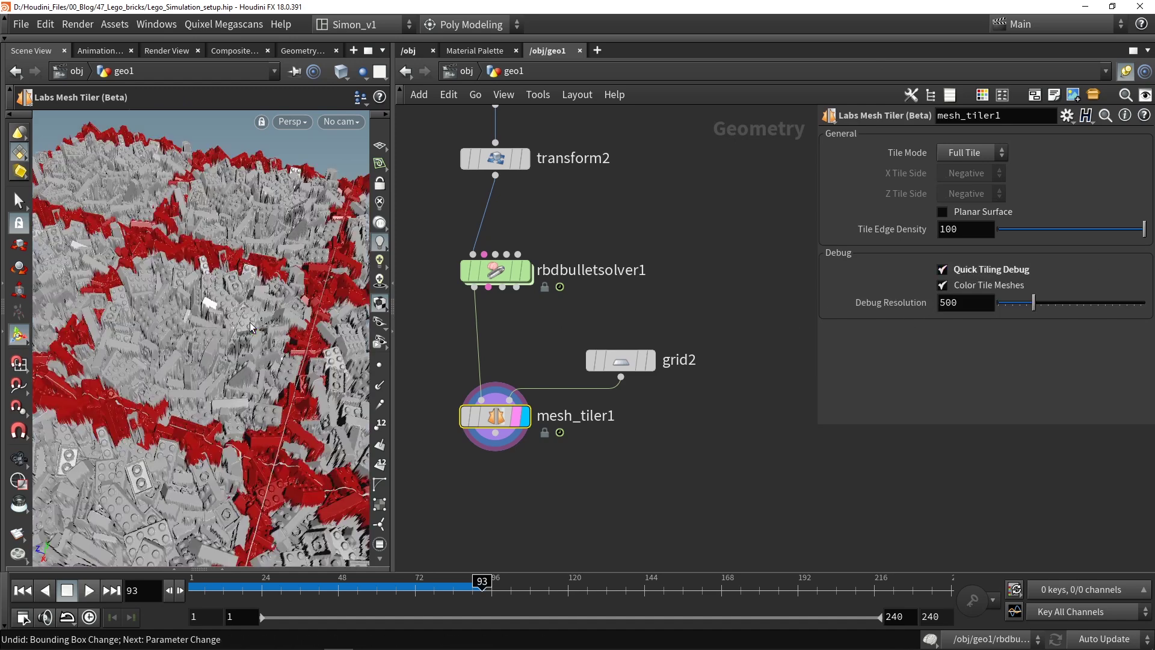
# - Widen the viewport and examine the coloured edge bricks of the Quick Tiling Debug result from several angles
pyautogui.moveTo(253, 328)
pyautogui.mouseDown()
pyautogui.moveTo(229, 331)
pyautogui.moveTo(274, 334)
pyautogui.mouseUp()
pyautogui.press('Return')
pyautogui.moveTo(392, 301); pyautogui.dragTo(698, 310)
pyautogui.press('Escape')
pyautogui.moveTo(440, 352); pyautogui.dragTo(315, 404)
pyautogui.press('Return')
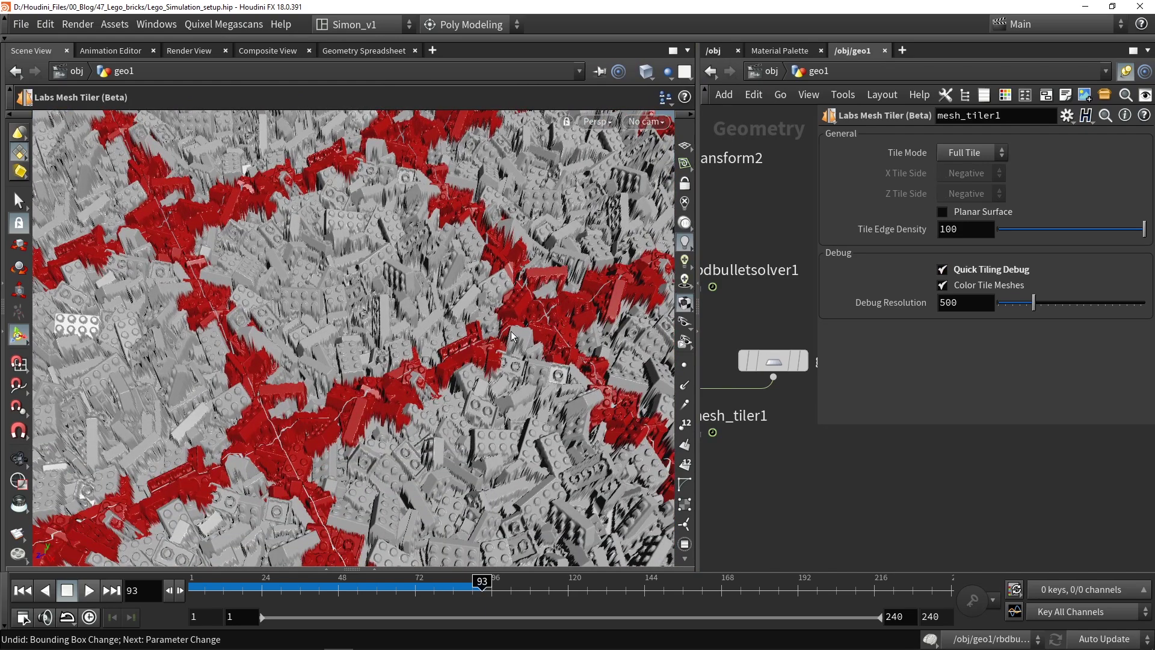
pyautogui.press('Escape')
pyautogui.moveTo(373, 414); pyautogui.dragTo(289, 340)
pyautogui.press('Return')
pyautogui.press('Escape')
pyautogui.keyDown('alt'); pyautogui.moveTo(289, 339); pyautogui.dragTo(198, 332, button='middle'); pyautogui.keyUp('alt')
pyautogui.keyDown('alt'); pyautogui.moveTo(198, 332); pyautogui.dragTo(337, 364); pyautogui.keyUp('alt')
# - Turn off Color Tile Meshes, examine the tiling without edge colours, and turn the colouring back on
pyautogui.click(991, 284)
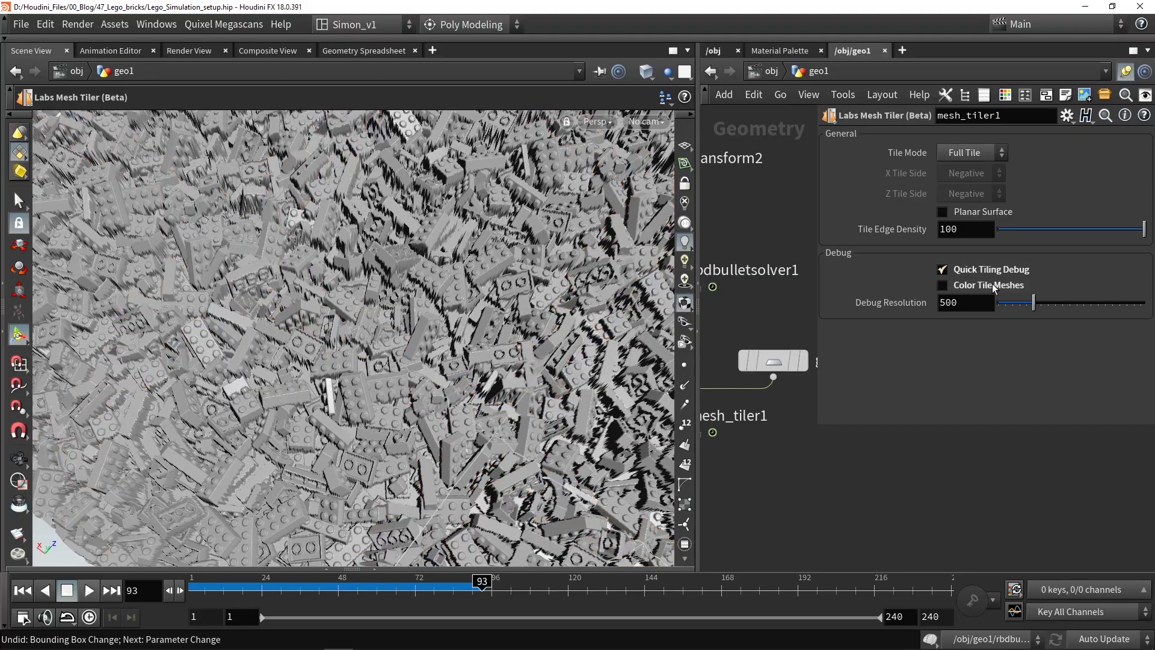
pyautogui.press('Escape')
pyautogui.moveTo(457, 325); pyautogui.dragTo(528, 343)
pyautogui.moveTo(425, 377); pyautogui.dragTo(415, 267)
pyautogui.moveTo(341, 222); pyautogui.dragTo(436, 304)
pyautogui.click(946, 286)
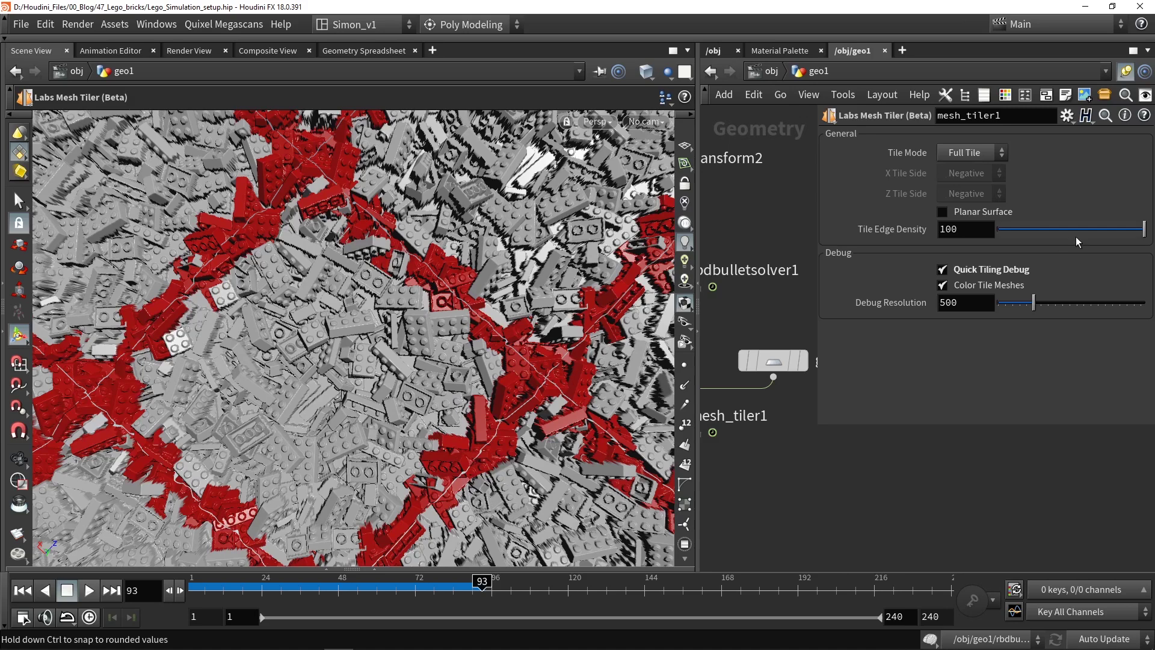
# - Try a Tile Edge Density of 0 on mesh_tiler1 and examine the tile borders from several angles
pyautogui.moveTo(1062, 230); pyautogui.dragTo(995, 229)
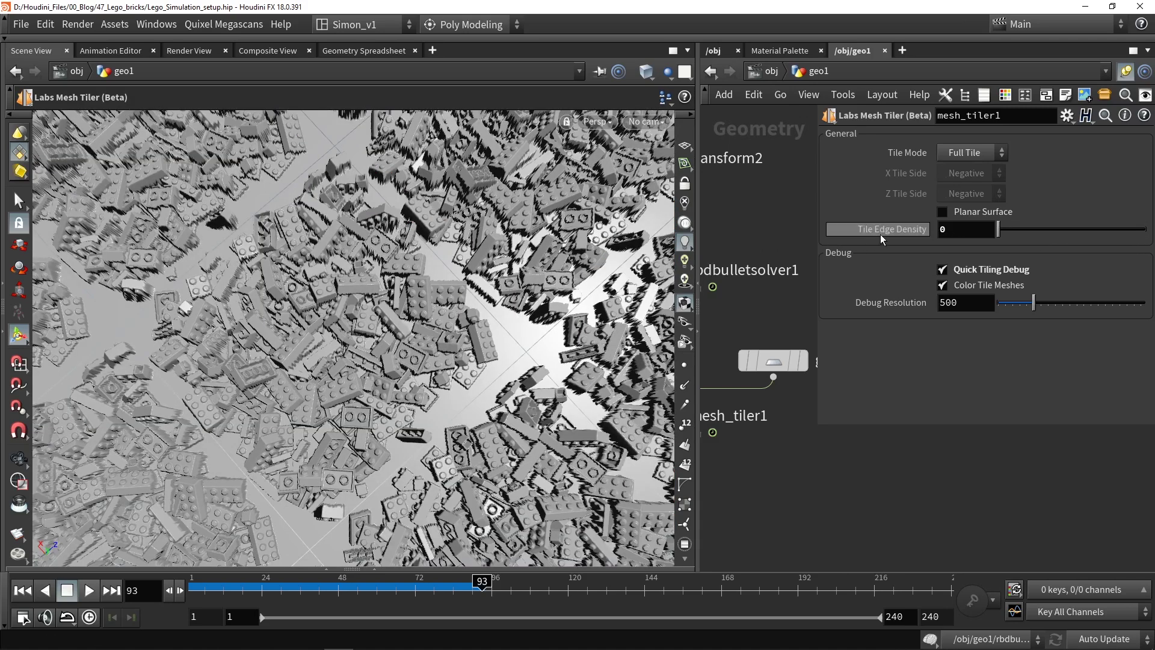
pyautogui.keyDown('alt'); pyautogui.moveTo(347, 283); pyautogui.dragTo(343, 252); pyautogui.keyUp('alt')
pyautogui.press('Return')
pyautogui.keyDown('alt'); pyautogui.moveTo(532, 221); pyautogui.dragTo(460, 230); pyautogui.keyUp('alt')
pyautogui.click(948, 228)
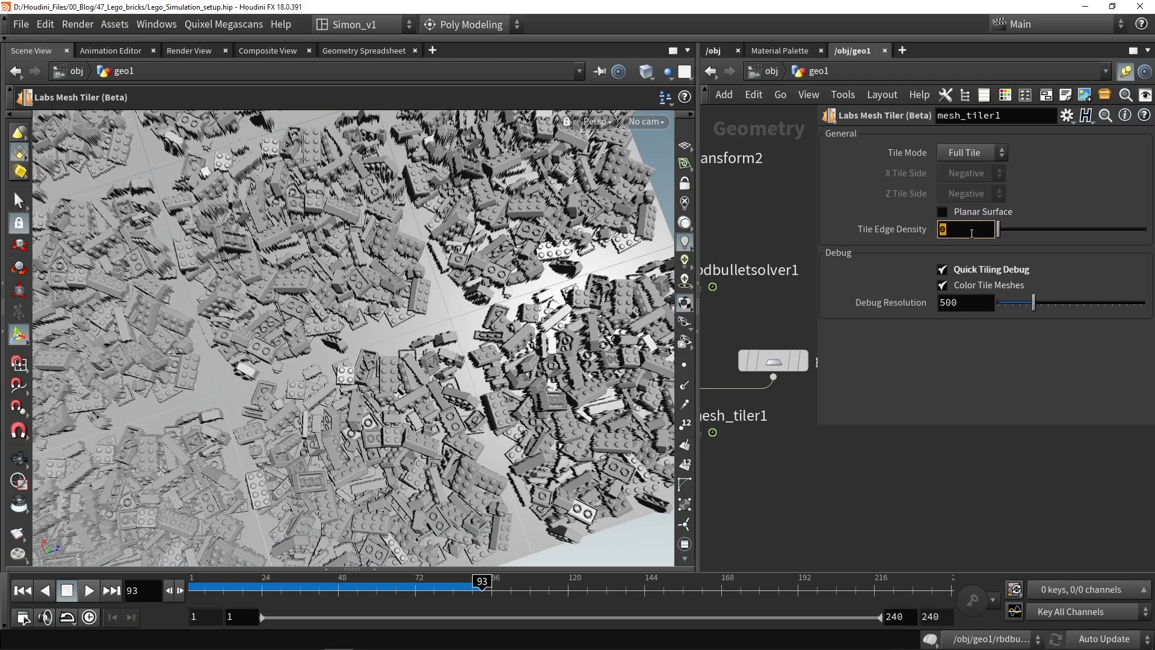
pyautogui.click(455, 295)
pyautogui.keyDown('alt'); pyautogui.moveTo(395, 347); pyautogui.dragTo(324, 338); pyautogui.keyUp('alt')
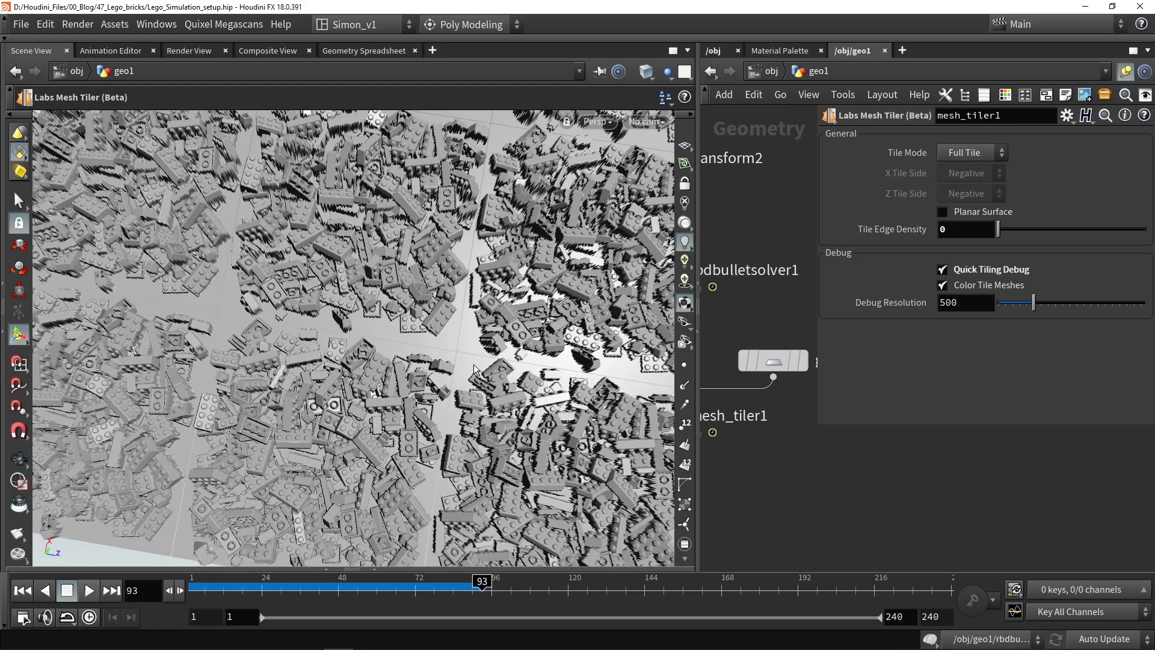
pyautogui.keyDown('alt'); pyautogui.moveTo(444, 347); pyautogui.dragTo(410, 355); pyautogui.keyUp('alt')
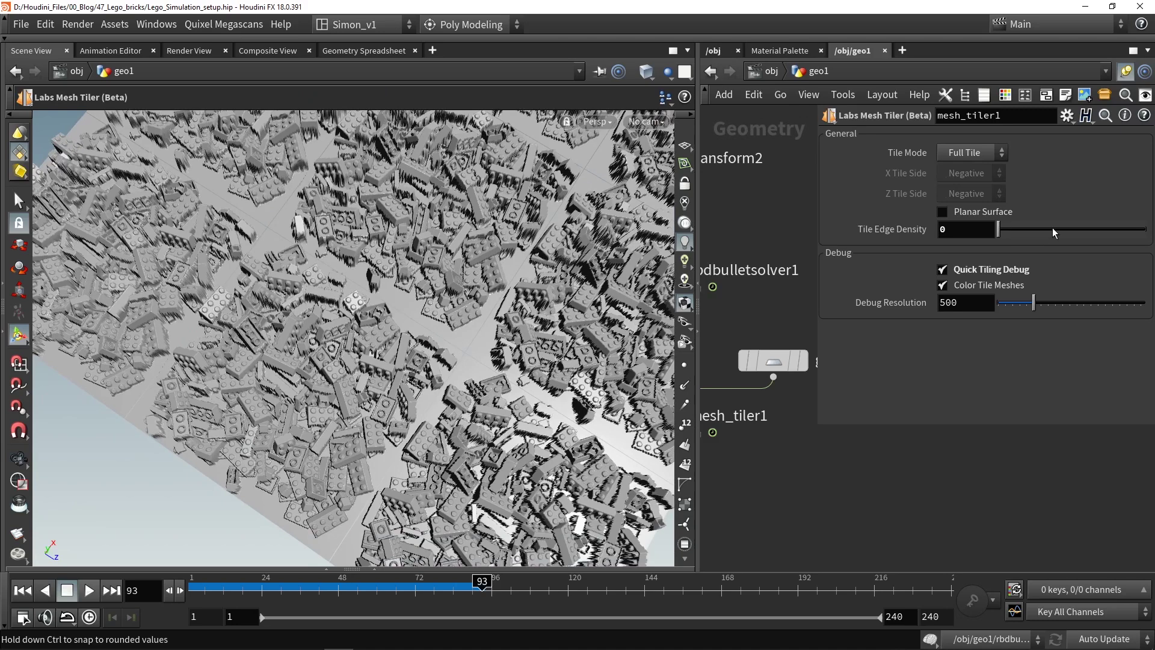
# - Set mesh_tiler1's Tile Edge Density to 49 and turn off Quick Tiling Debug
pyautogui.click(1069, 230)
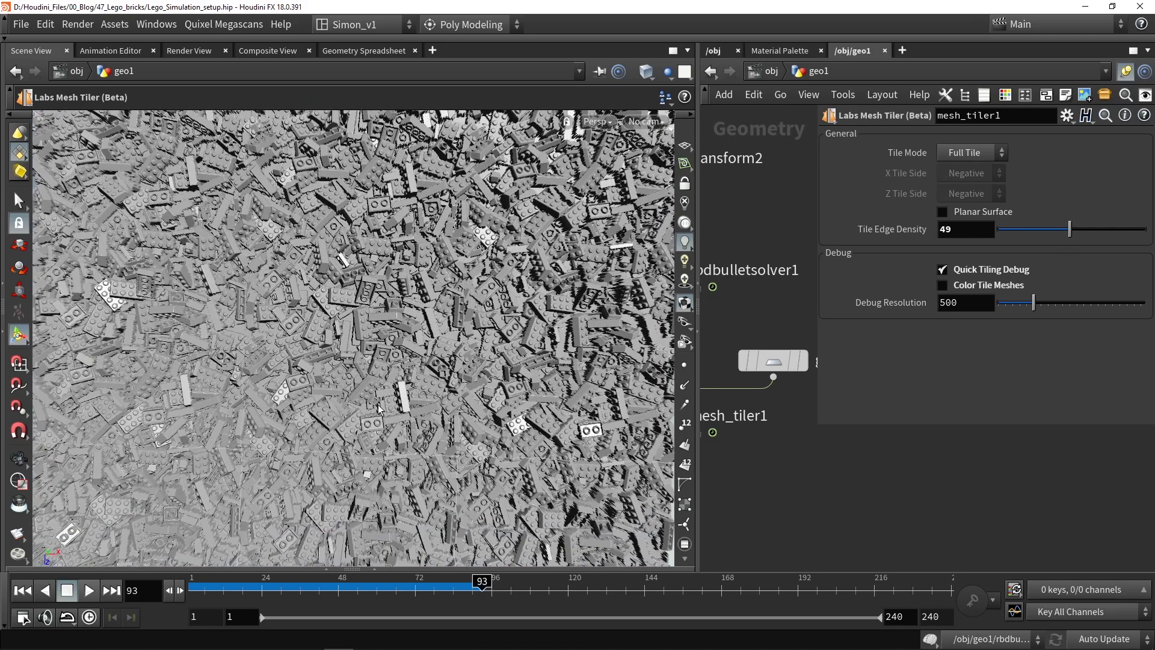
pyautogui.click(980, 269)
pyautogui.moveTo(431, 327); pyautogui.dragTo(428, 270)
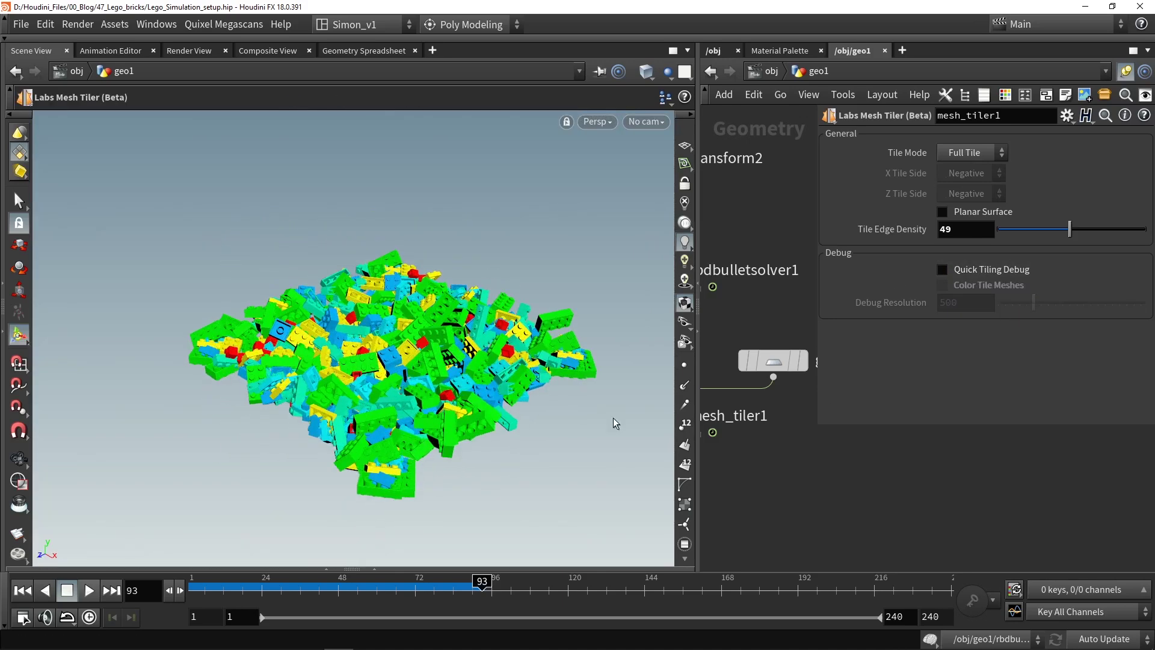
# - Narrow the viewport to make room for the network and lock the mesh_tiler1 node
pyautogui.moveTo(697, 348); pyautogui.dragTo(412, 358)
pyautogui.moveTo(573, 359); pyautogui.dragTo(678, 340, button='middle')
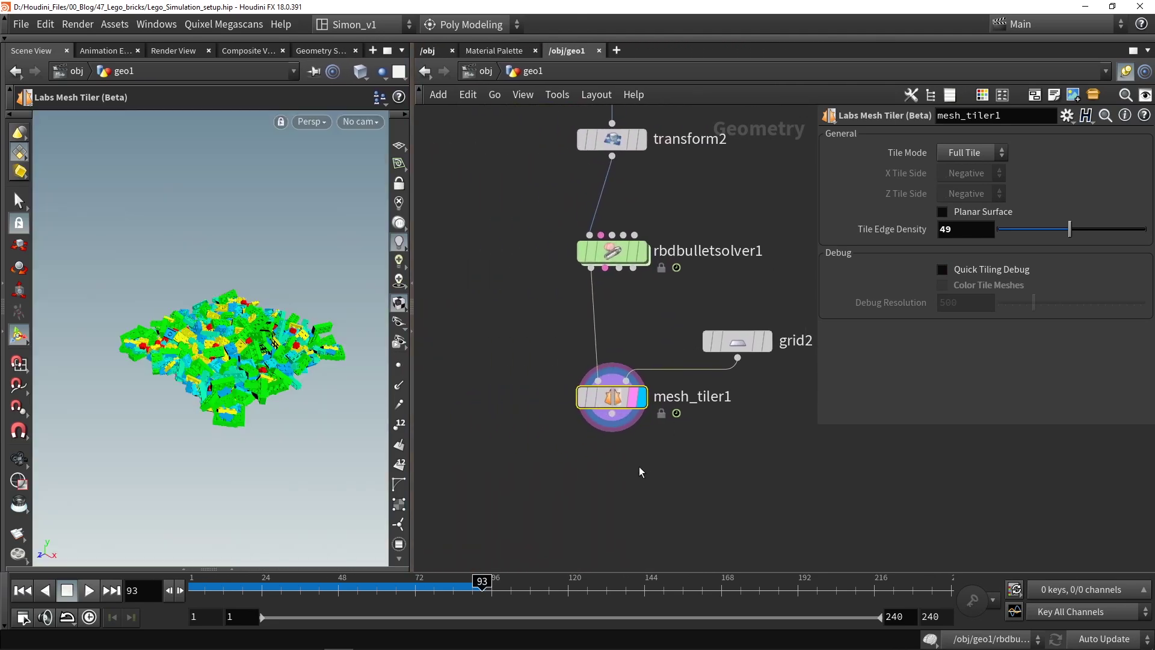
pyautogui.scroll(2, 614, 455)
pyautogui.moveTo(611, 388)
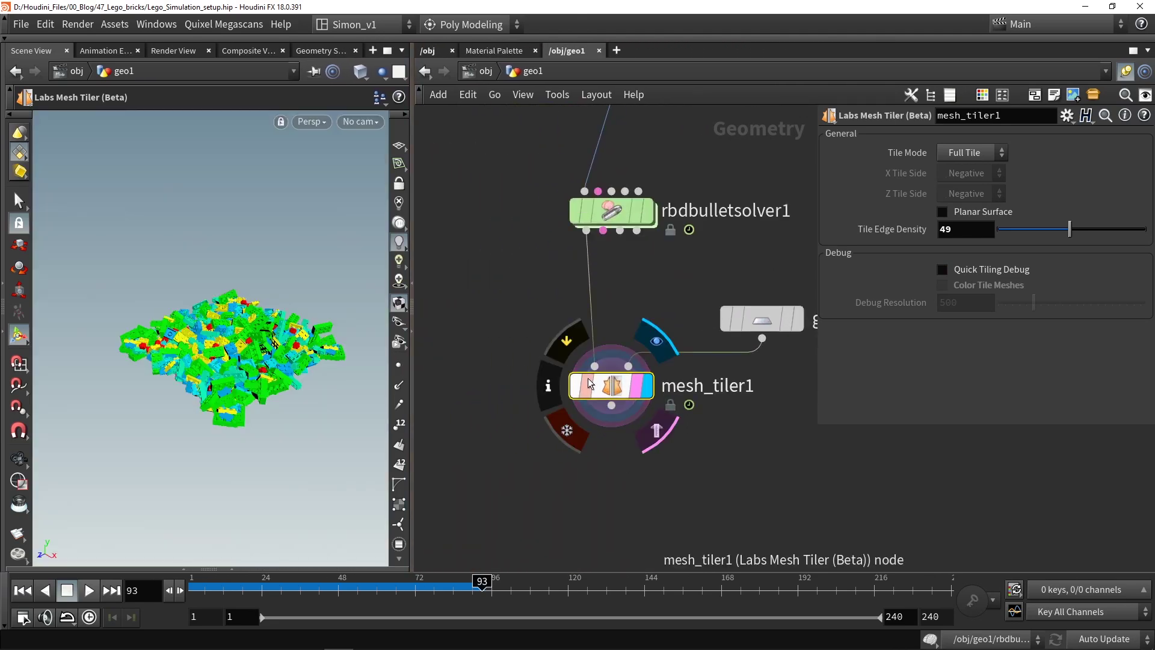
pyautogui.click(567, 431)
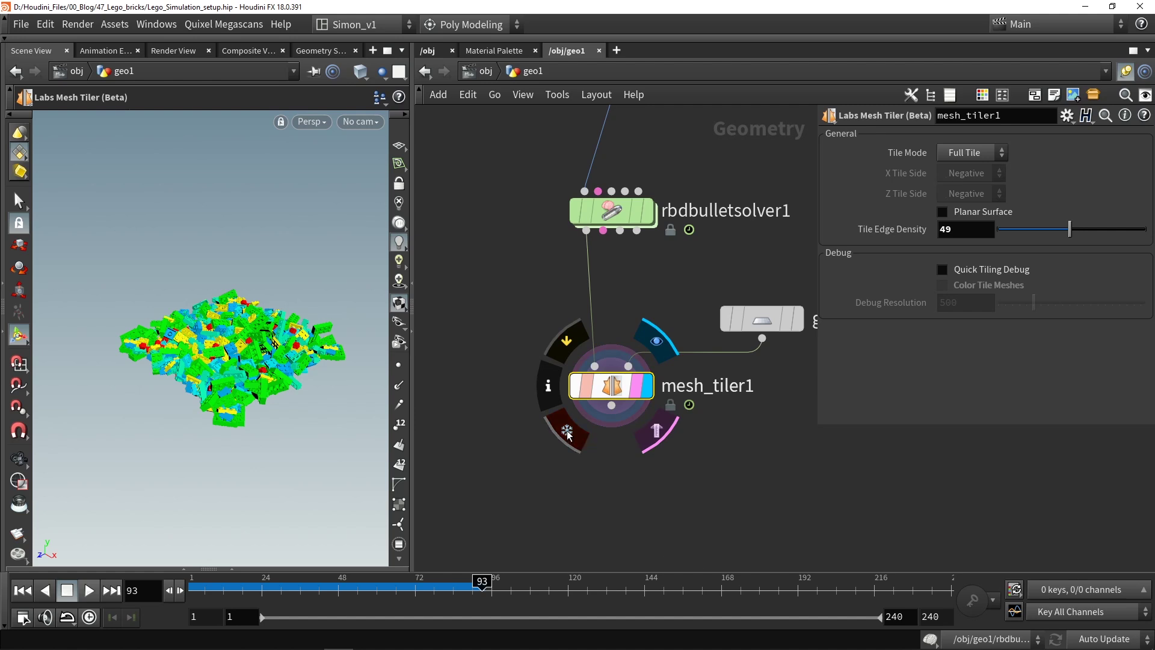
pyautogui.click(568, 433)
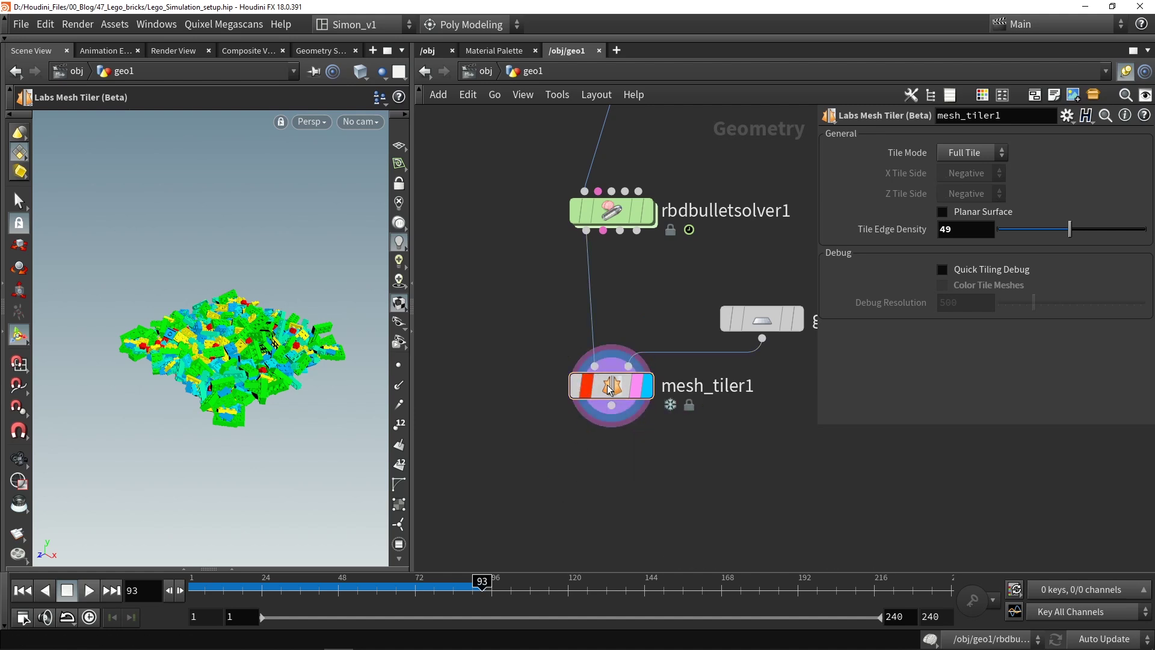
# - Disconnect rbdbulletsolver1 from the locked mesh_tiler1 to test its stored geometry, and reconnect it
pyautogui.moveTo(617, 391)
pyautogui.moveTo(612, 385)
pyautogui.mouseDown()
pyautogui.moveTo(613, 403)
pyautogui.moveTo(614, 392)
pyautogui.mouseUp()
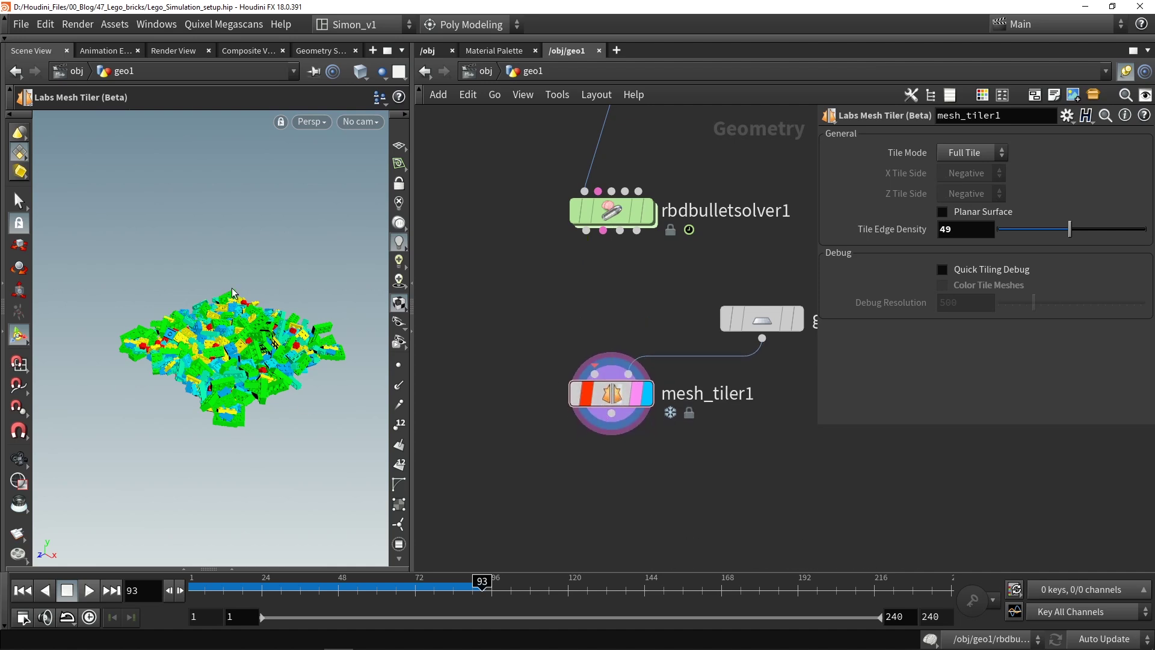
pyautogui.moveTo(586, 407)
pyautogui.moveTo(586, 231); pyautogui.dragTo(578, 356)
pyautogui.moveTo(551, 357); pyautogui.dragTo(480, 265, button='middle')
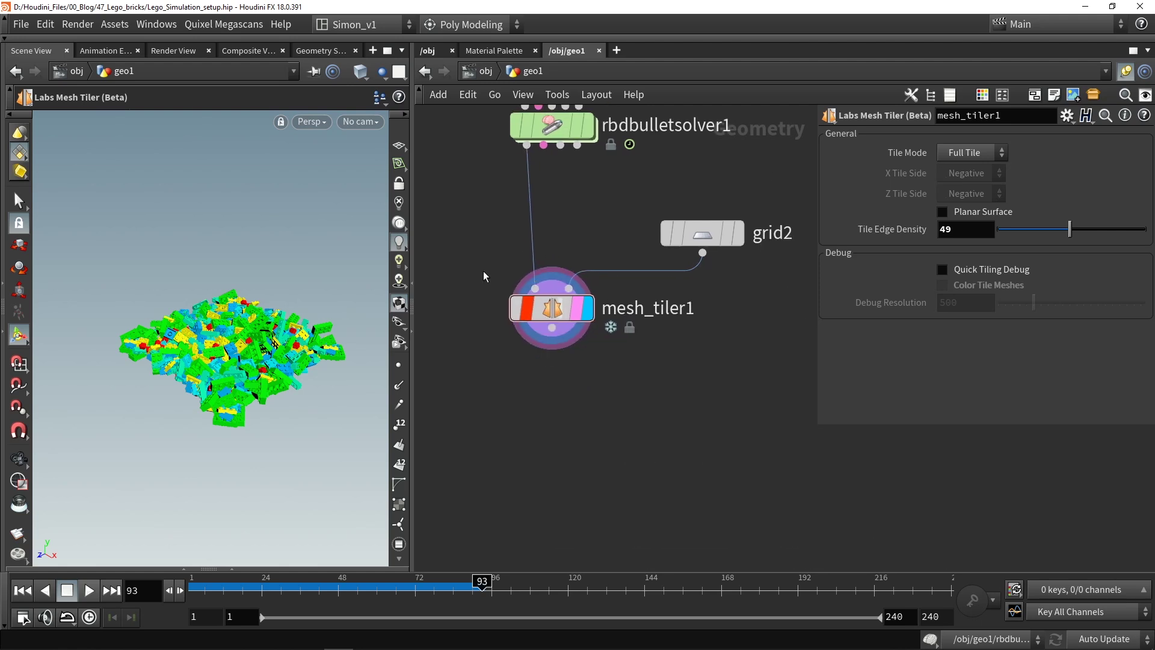
# - Add a Labs Maps Baker node below mesh_tiler1
pyautogui.moveTo(538, 304)
pyautogui.scroll(-5, 632, 412)
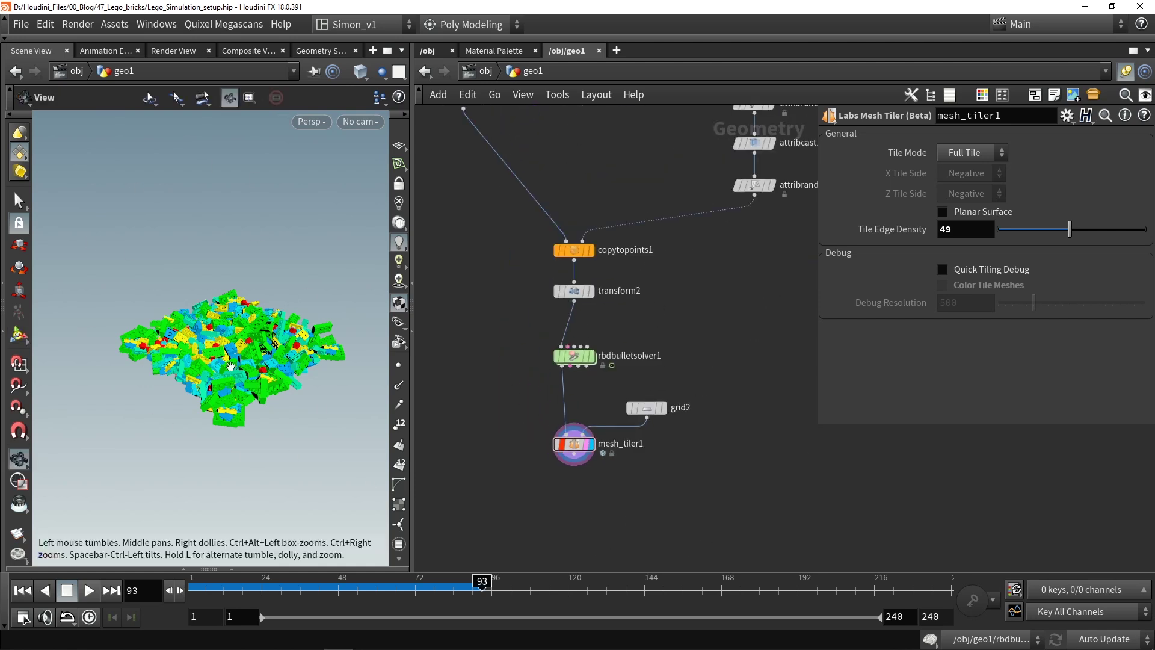
pyautogui.keyDown('alt'); pyautogui.moveTo(231, 362); pyautogui.dragTo(240, 328, button='right'); pyautogui.keyUp('alt')
pyautogui.moveTo(239, 328); pyautogui.dragTo(209, 299)
pyautogui.press('Return')
pyautogui.moveTo(596, 502); pyautogui.dragTo(560, 384, button='middle')
pyautogui.scroll(2, 554, 393)
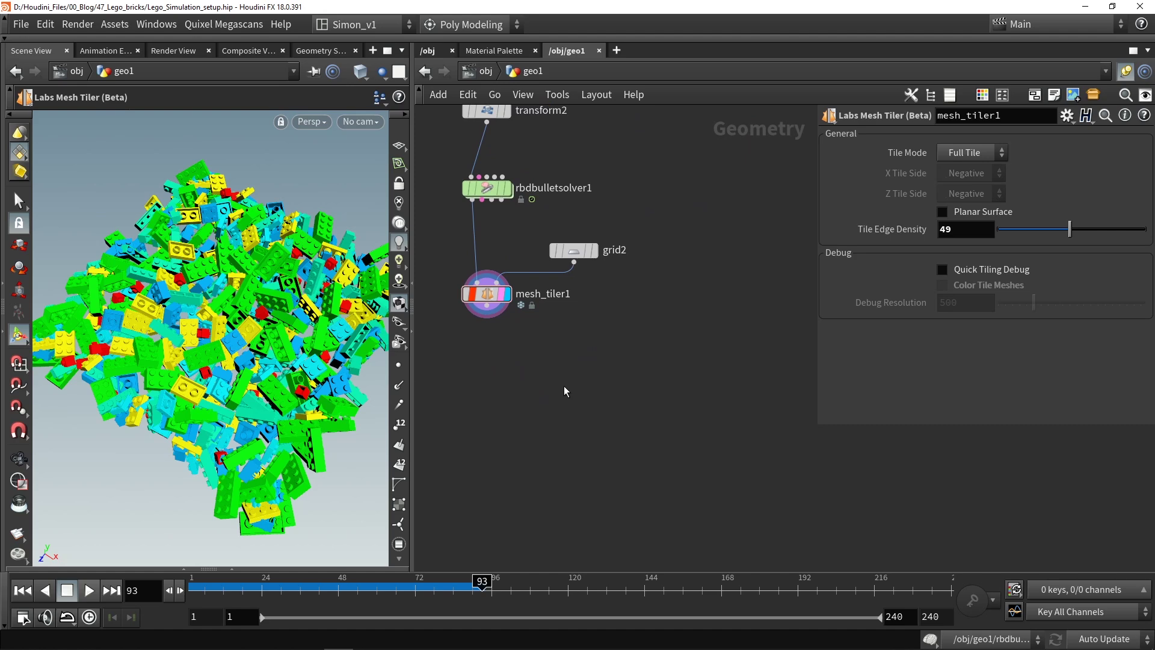
pyautogui.press('Tab')
pyautogui.write('map')
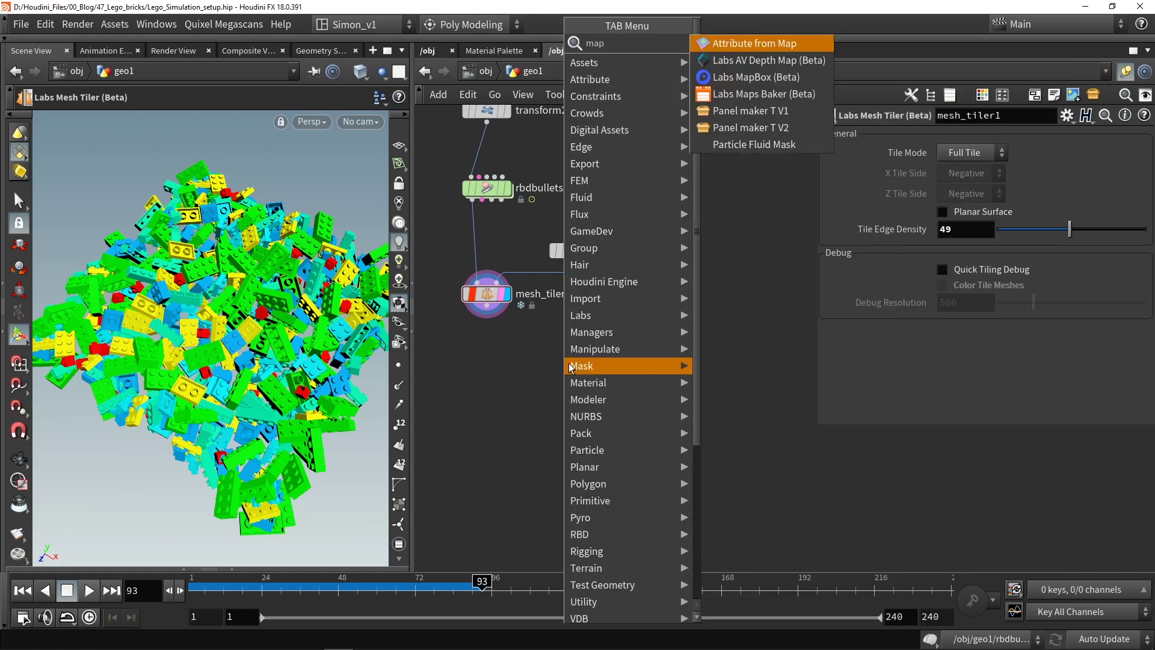
pyautogui.click(763, 94)
pyautogui.click(547, 399)
pyautogui.scroll(3, 547, 399)
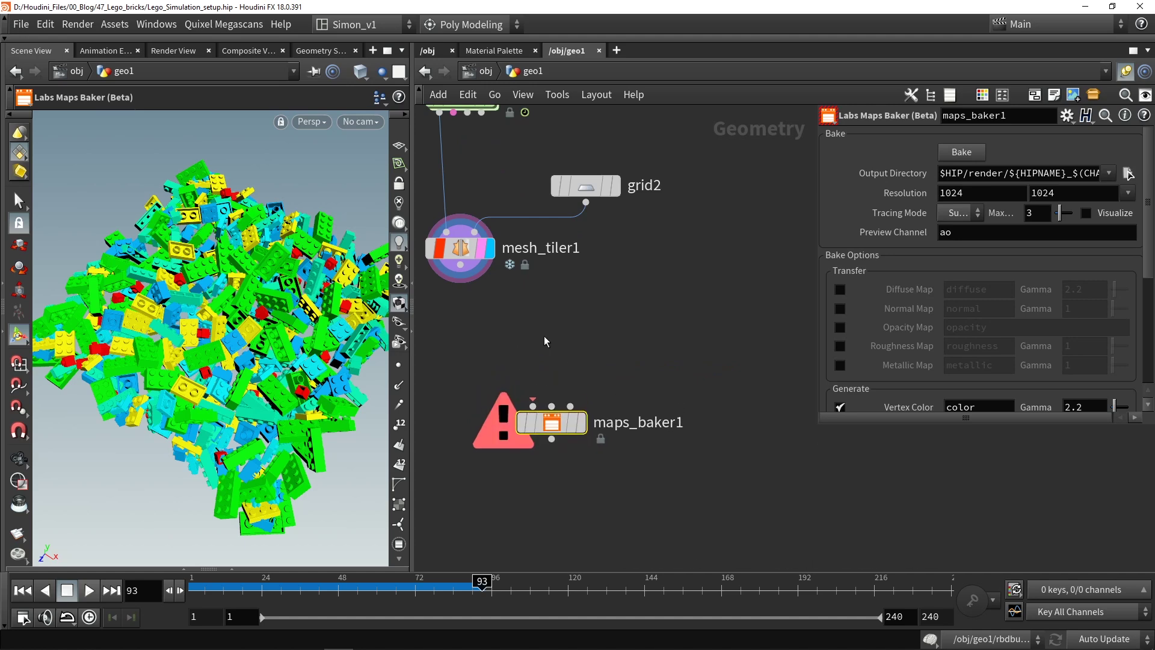
# - Connect mesh_tiler1's output to the second input of maps_baker1
pyautogui.moveTo(544, 336); pyautogui.dragTo(600, 355, button='middle')
pyautogui.scroll(-1, 600, 355)
pyautogui.moveTo(536, 309); pyautogui.dragTo(607, 413)
# - Display grid2 and check its UV layout in the UV view
pyautogui.moveTo(630, 238); pyautogui.dragTo(634, 222)
pyautogui.click(660, 226)
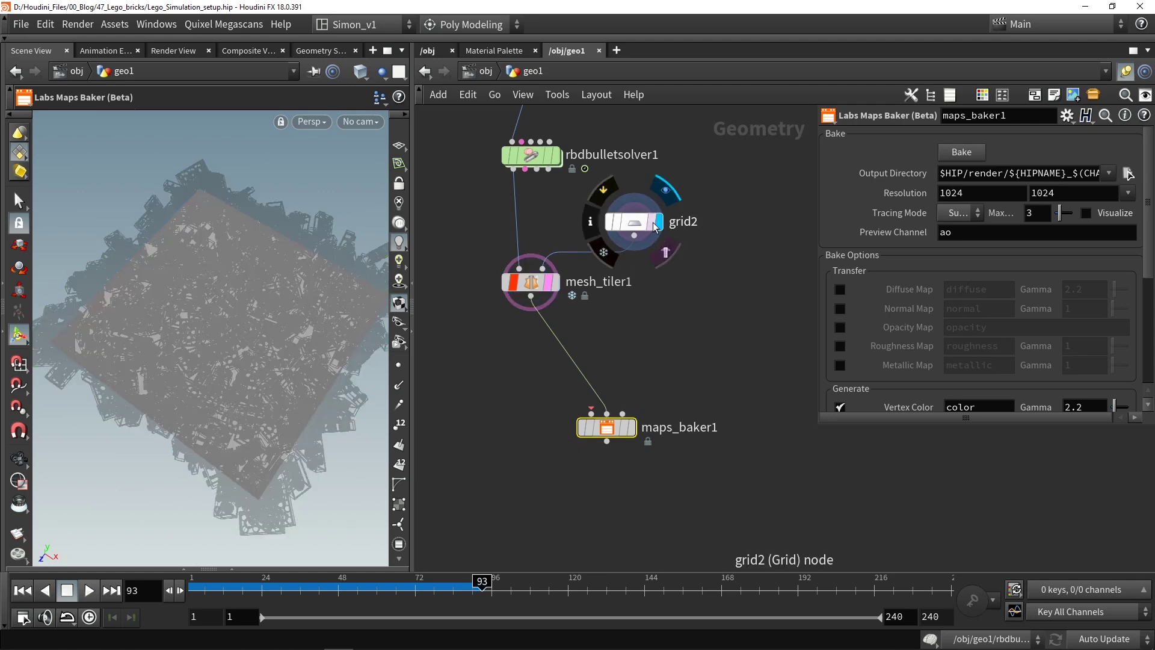
pyautogui.click(640, 220)
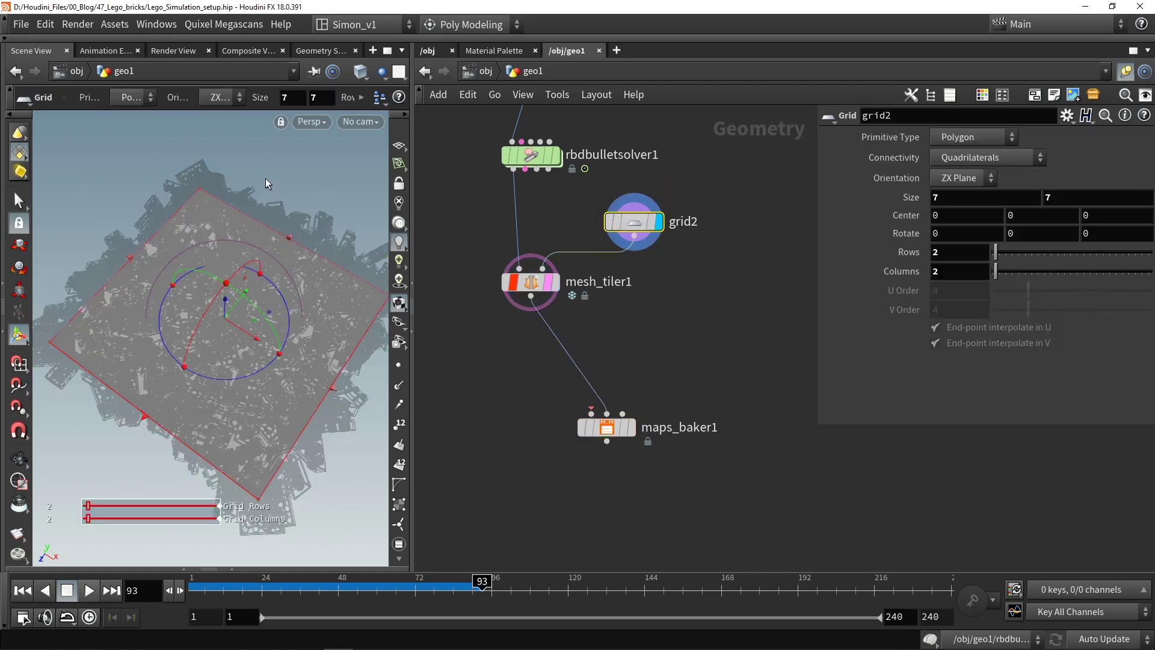
pyautogui.hotkey('space', '5')
pyautogui.moveTo(257, 272); pyautogui.dragTo(242, 272, button='middle')
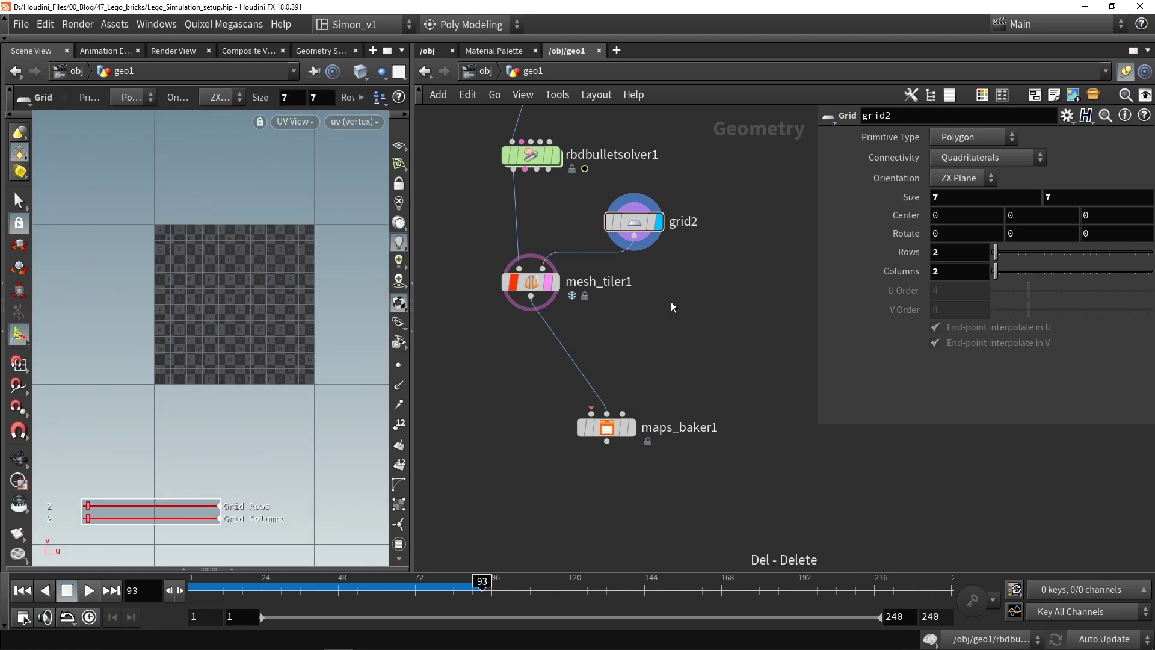
# - Add a UV Unwrap node, feed it from grid2 and display its result
pyautogui.press('Tab')
pyautogui.write('unwrap')
pyautogui.click(886, 96)
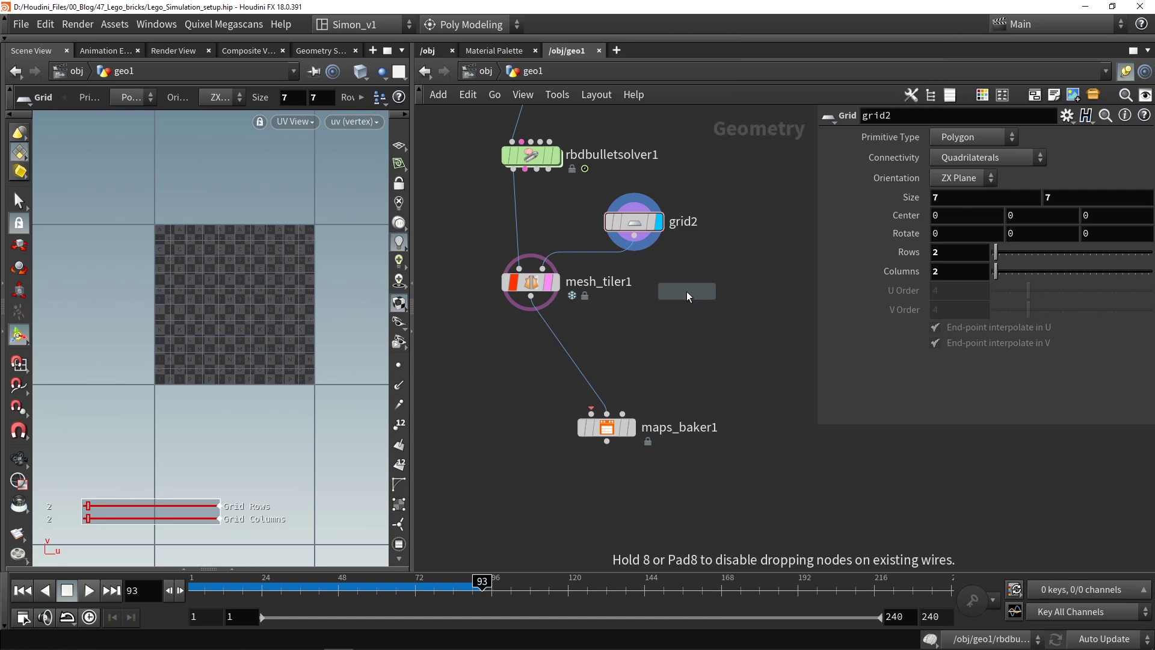
pyautogui.click(687, 287)
pyautogui.moveTo(641, 225); pyautogui.dragTo(674, 322)
pyautogui.click(700, 322)
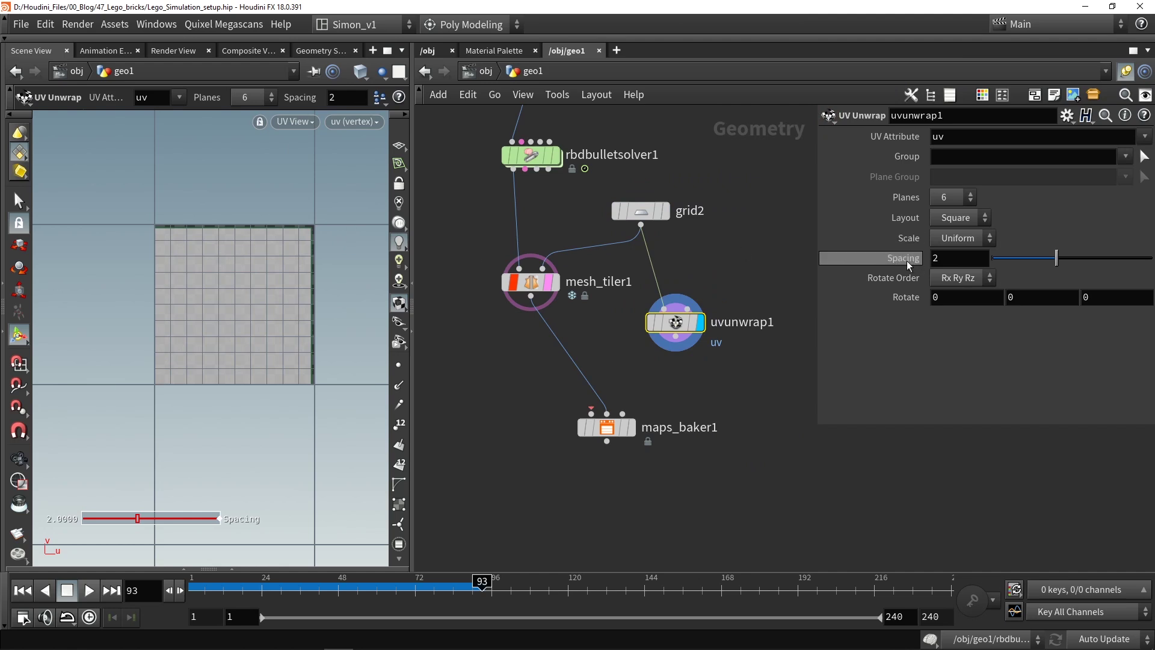
# - Set uvunwrap1's Spacing to 0 so the grid fills the whole UV tile
pyautogui.moveTo(942, 259); pyautogui.dragTo(897, 258)
pyautogui.write('0')
pyautogui.press('Return')
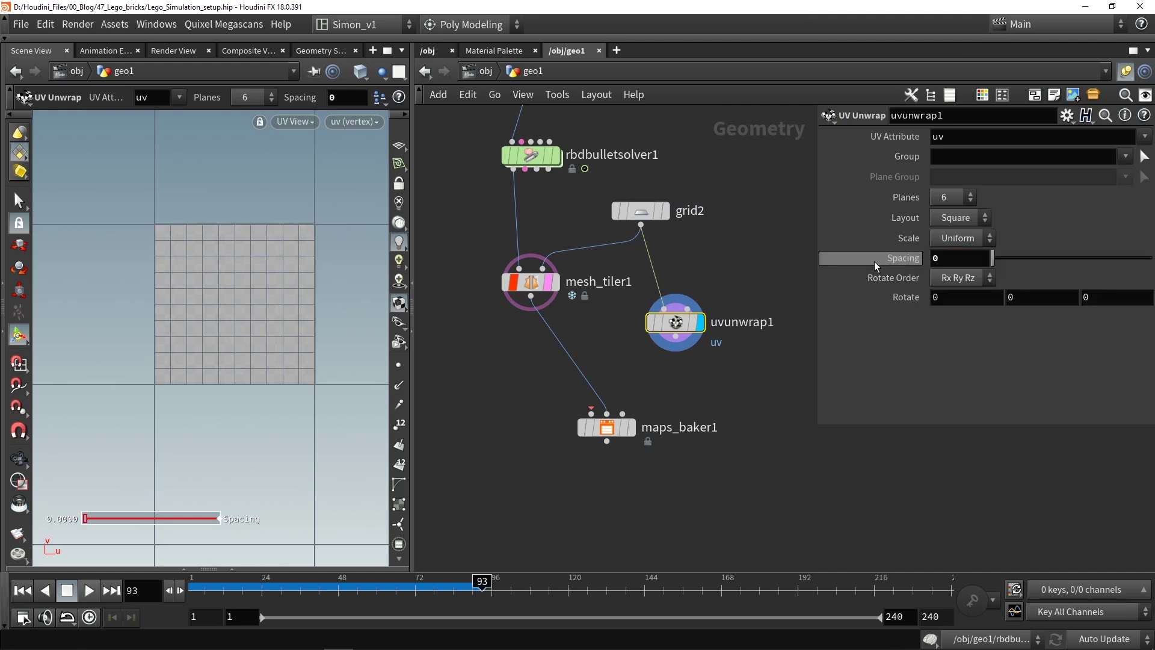
pyautogui.scroll(3, 233, 323)
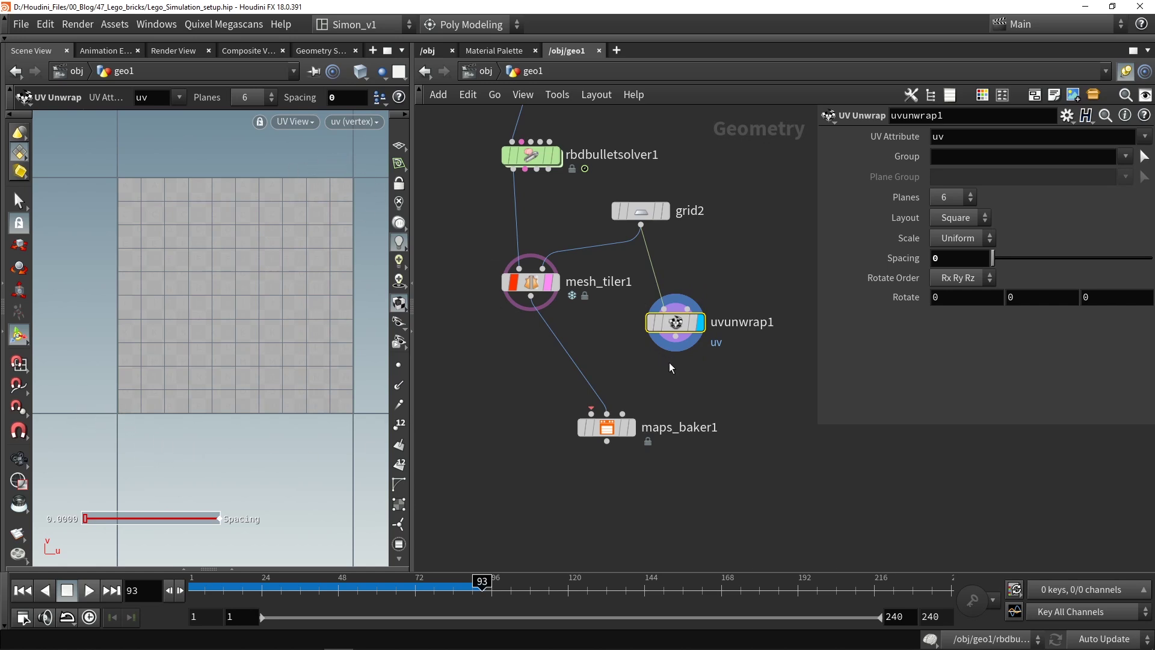
# - Connect uvunwrap1 to the first input of maps_baker1 and display the baker in the perspective view
pyautogui.moveTo(677, 340); pyautogui.dragTo(592, 412)
pyautogui.click(612, 429)
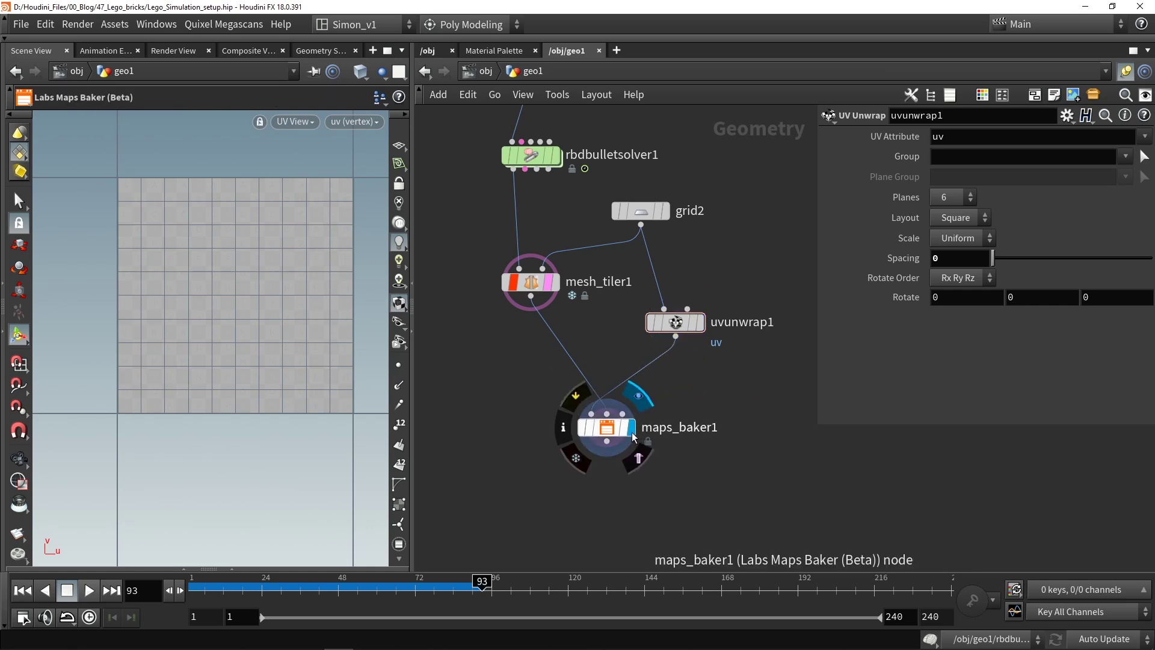
pyautogui.hotkey('space', '1')
# - Turn on Visualize in maps_baker1 and set Max Trace Distance to 1.75, checking it against the templated brick mesh
pyautogui.click(548, 282)
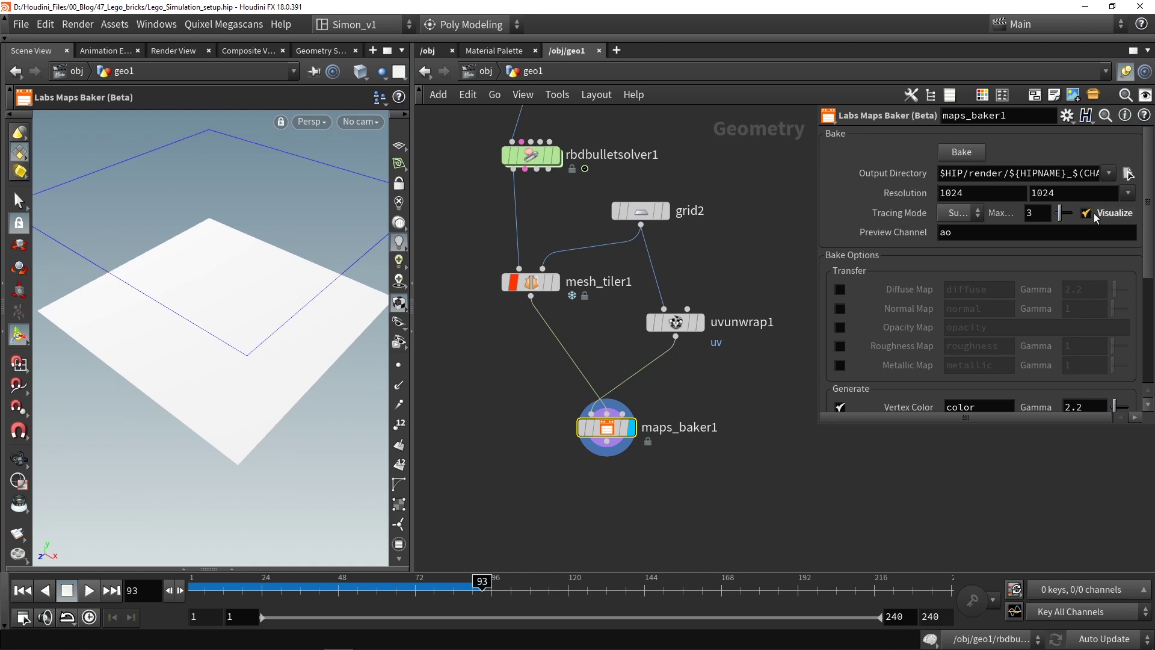
pyautogui.scroll(-5, 308, 253)
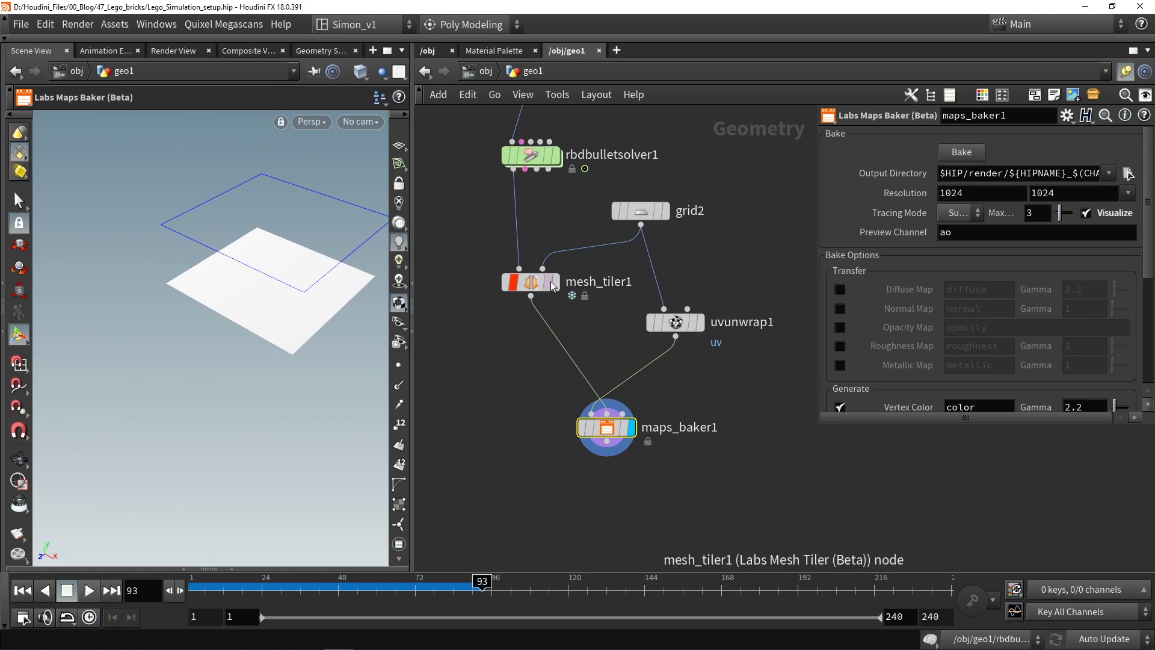
pyautogui.moveTo(474, 293)
pyautogui.moveTo(278, 253); pyautogui.dragTo(237, 213)
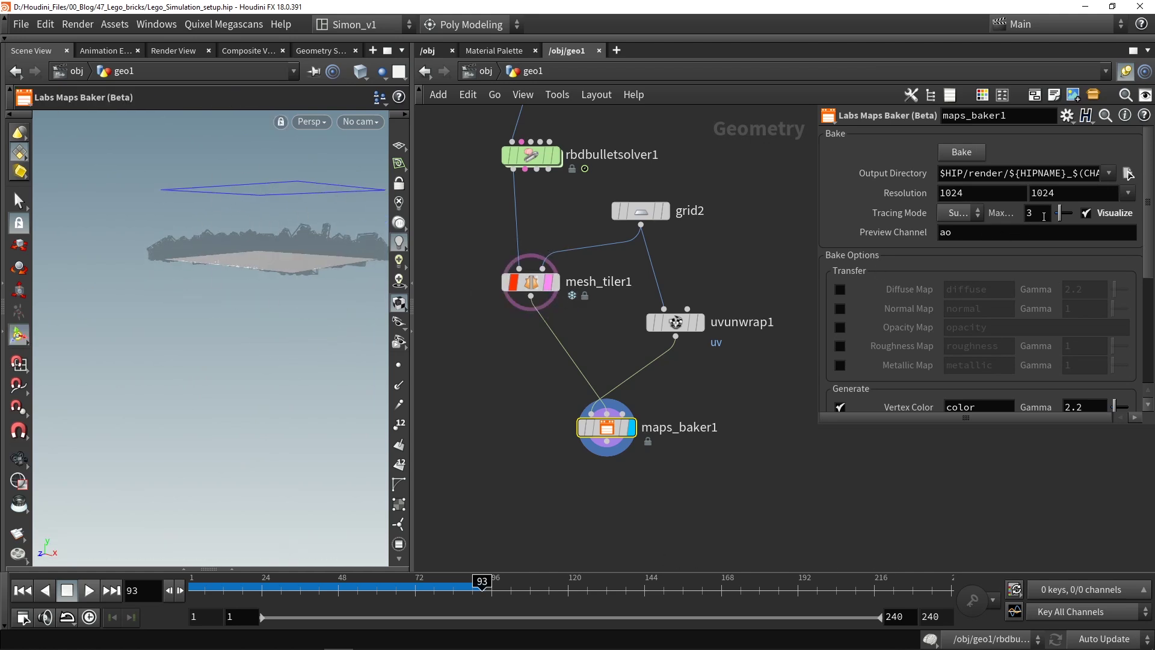
pyautogui.moveTo(1044, 216); pyautogui.dragTo(997, 218)
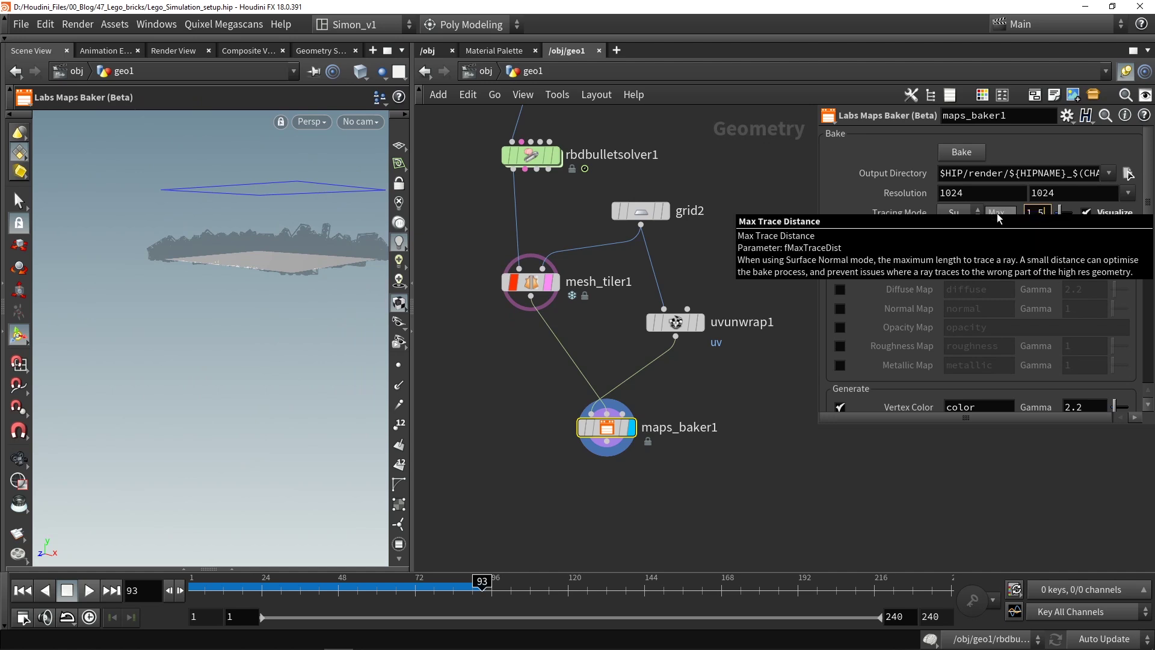
pyautogui.press('Escape')
pyautogui.moveTo(297, 331)
pyautogui.mouseDown()
pyautogui.moveTo(340, 252)
pyautogui.moveTo(358, 265)
pyautogui.mouseUp()
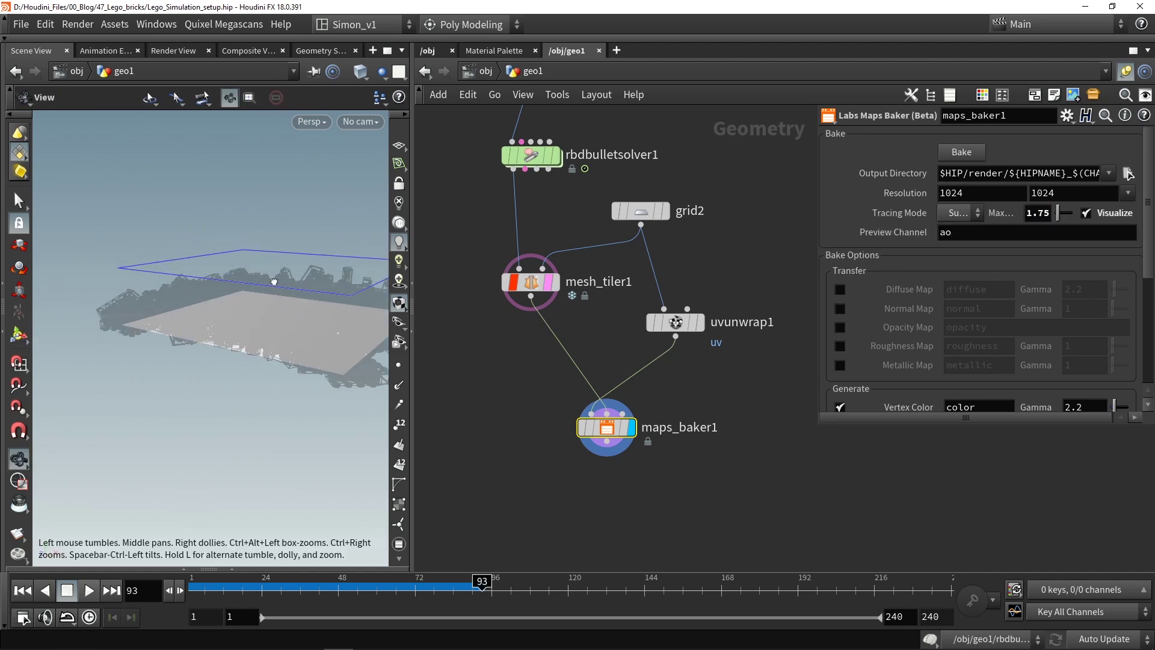
pyautogui.moveTo(273, 281); pyautogui.dragTo(292, 283)
pyautogui.moveTo(292, 284); pyautogui.dragTo(204, 289, button='middle')
pyautogui.press('Return')
# - In maps_baker1's bake options, disable Vertex Color and AO, and enable Height and Diffuse Map
pyautogui.scroll(-3, 878, 252)
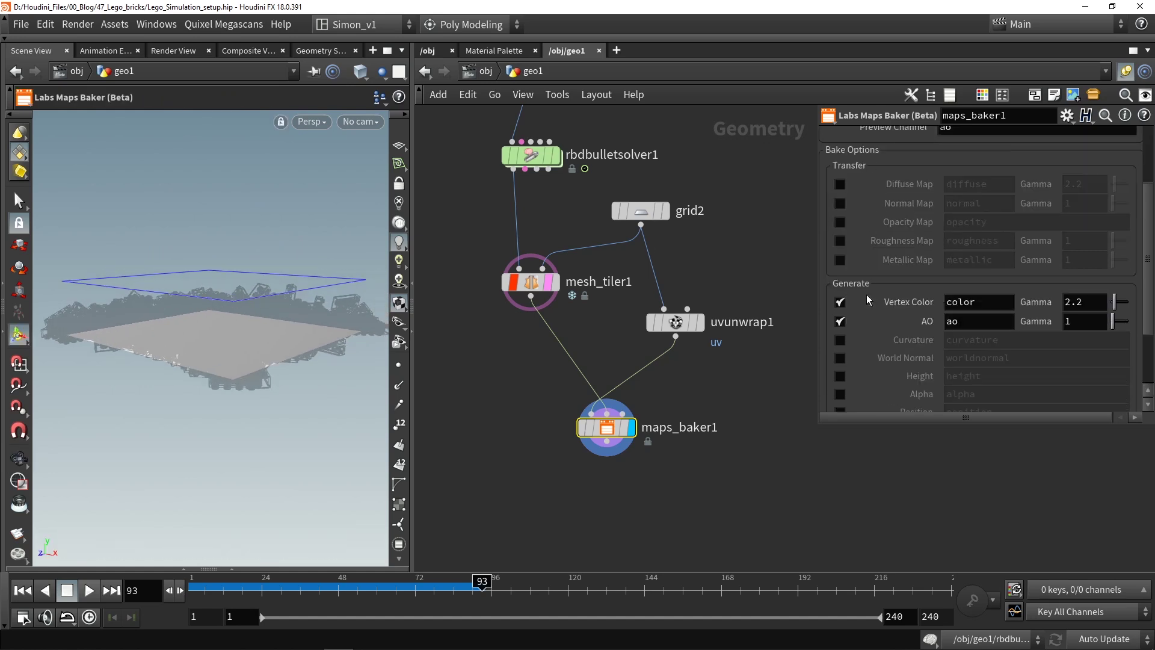
pyautogui.scroll(-1, 867, 294)
pyautogui.click(840, 281)
pyautogui.click(839, 300)
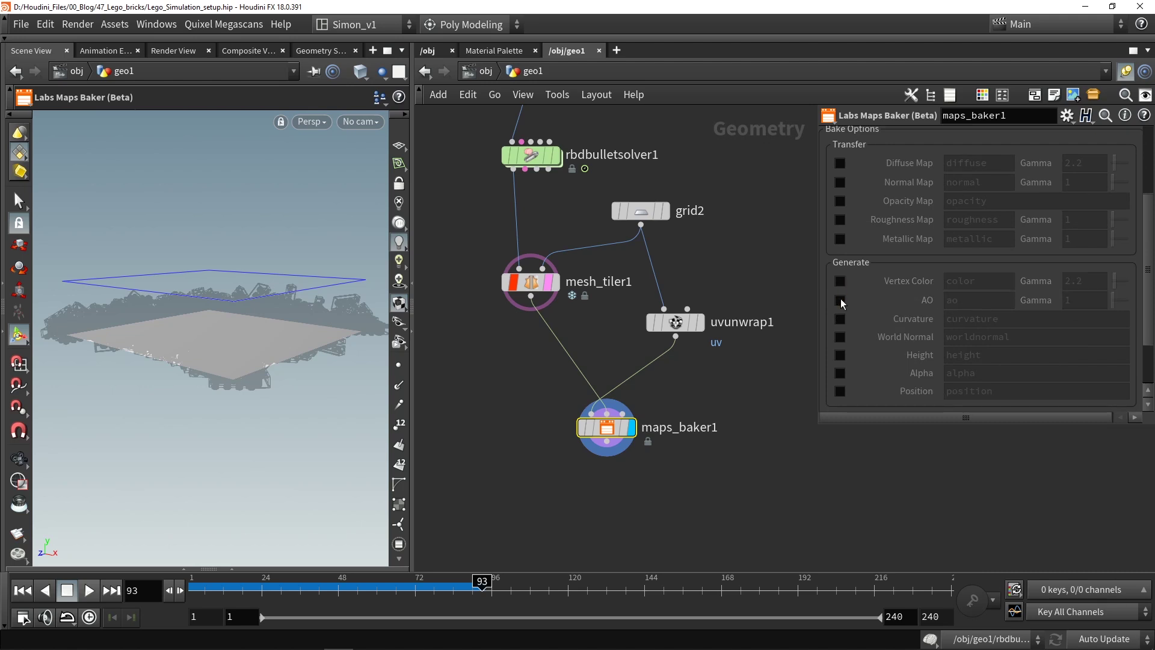
pyautogui.click(839, 356)
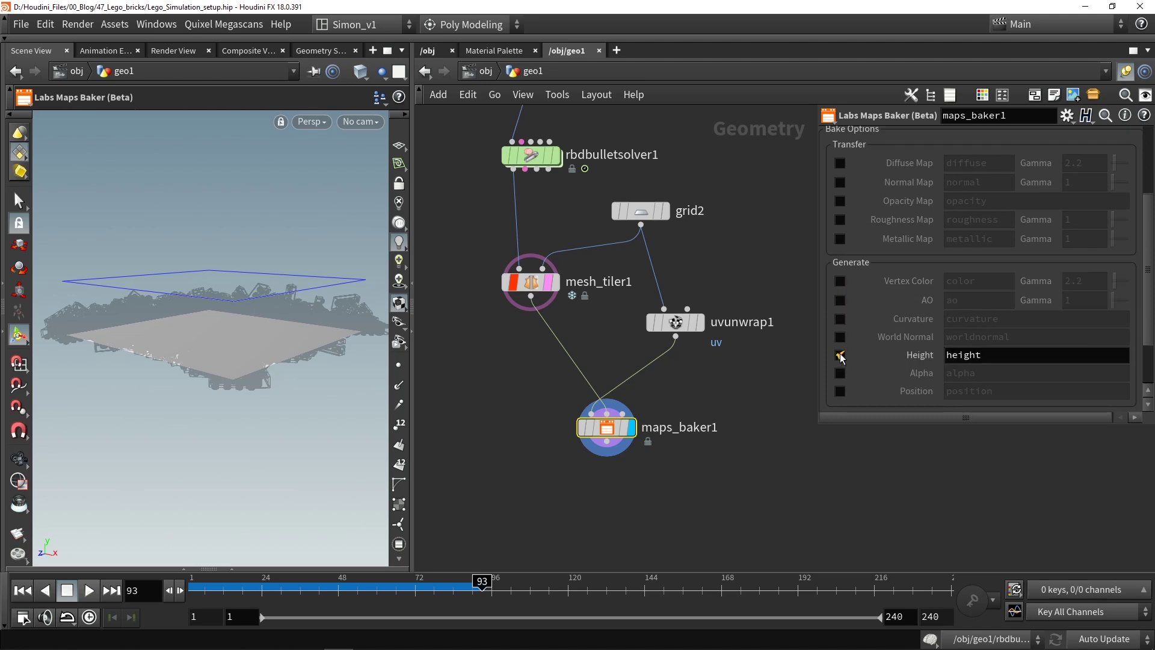
pyautogui.click(839, 163)
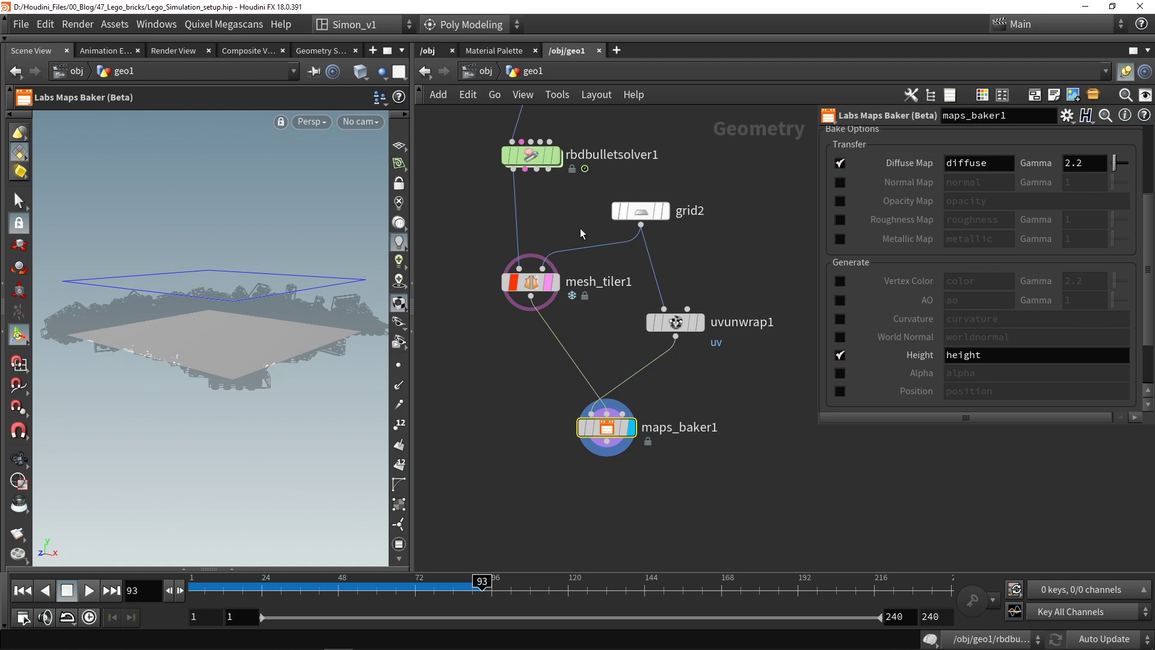
# - Try enabling the Vertex Color map and turn it off again, keeping the diffuse and height map names
pyautogui.doubleClick(968, 163)
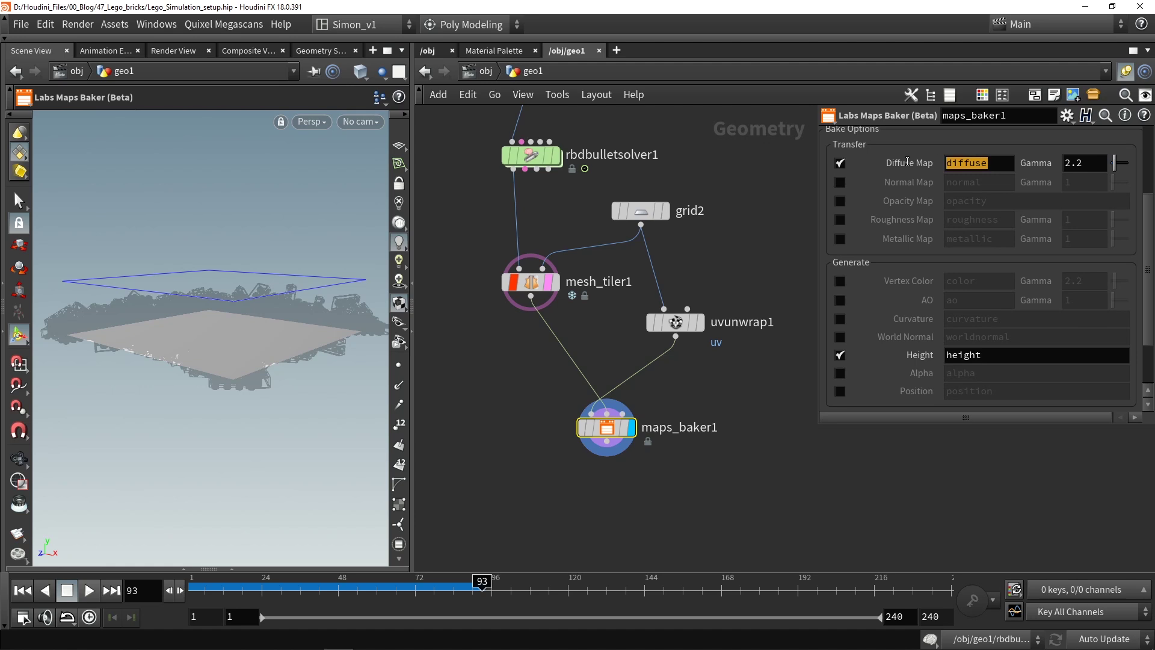
pyautogui.click(840, 281)
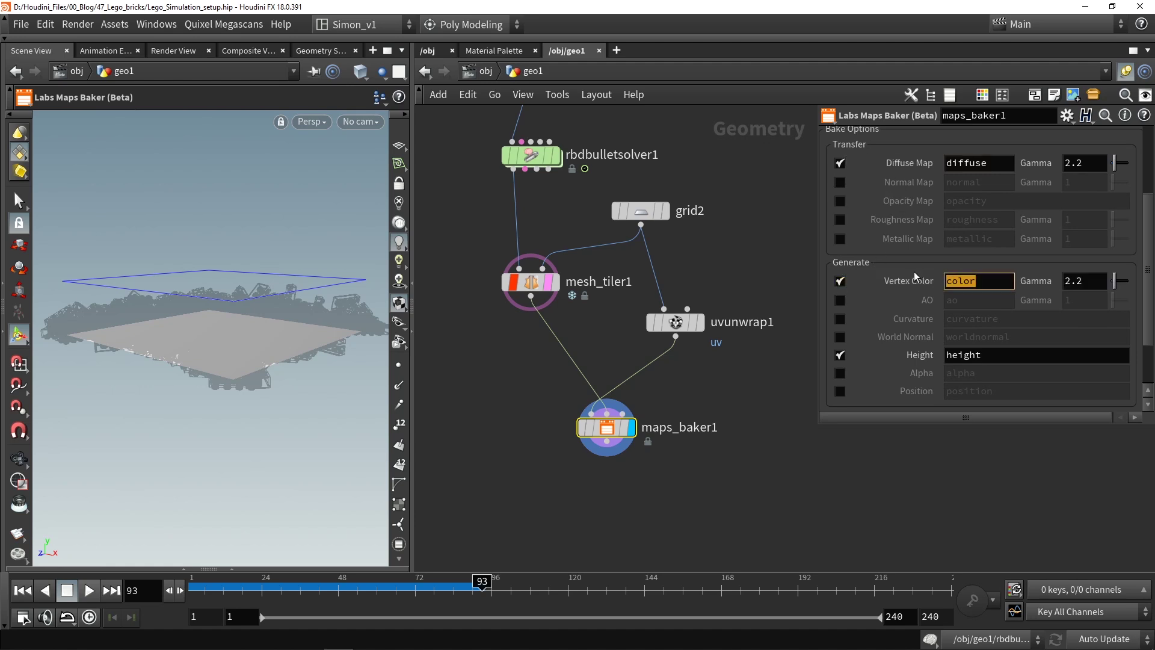
pyautogui.click(841, 281)
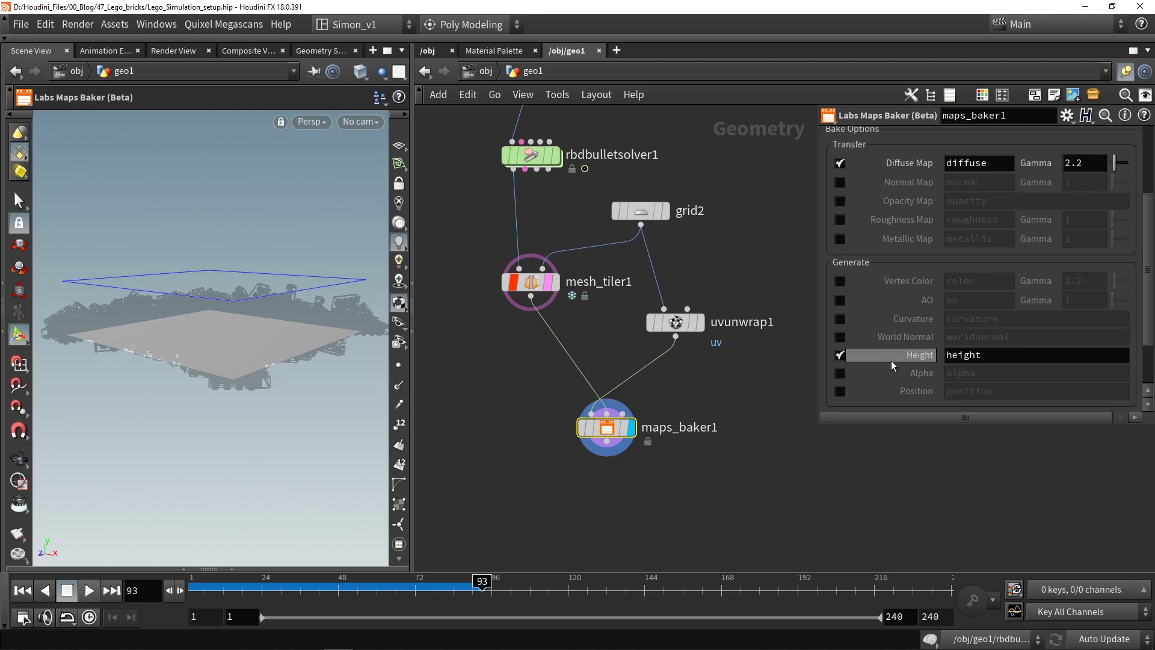
pyautogui.doubleClick(988, 352)
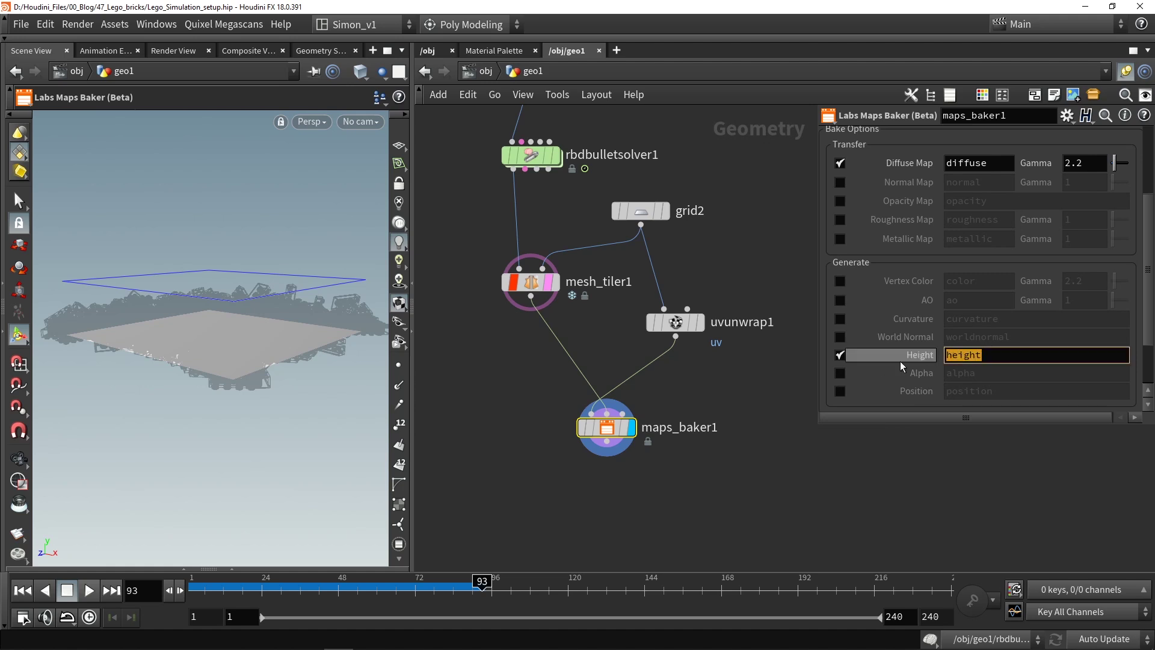
pyautogui.doubleClick(986, 163)
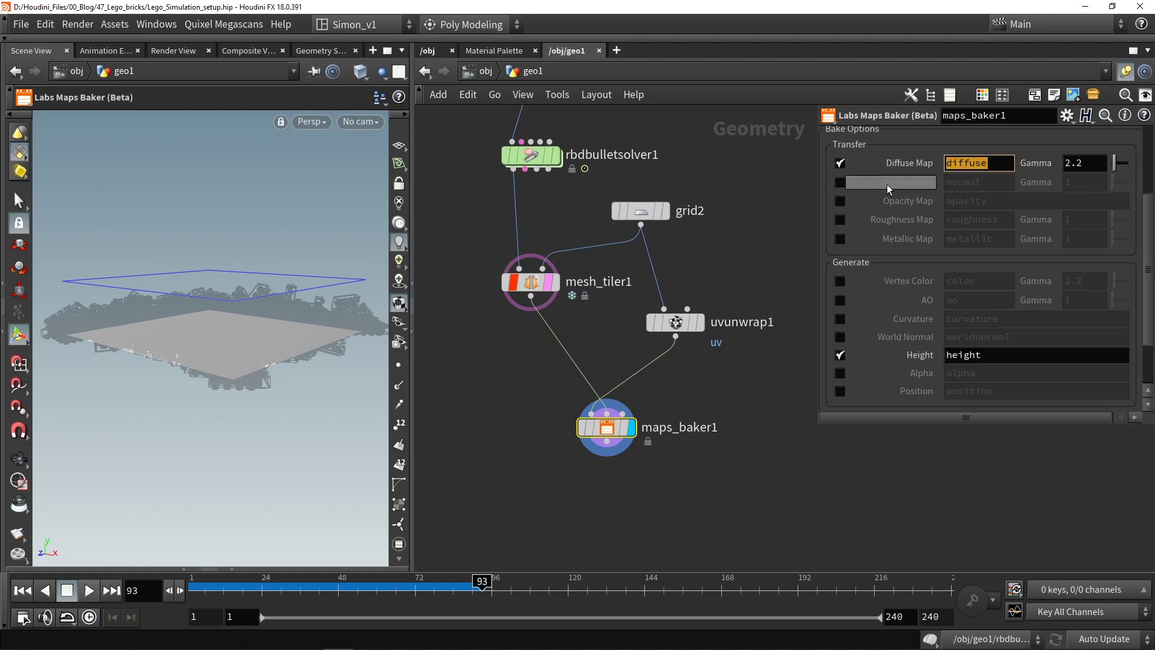
# - Bake the diffuse and height maps at 1024 by 1024, and close both image previews after checking them
pyautogui.scroll(3, 936, 255)
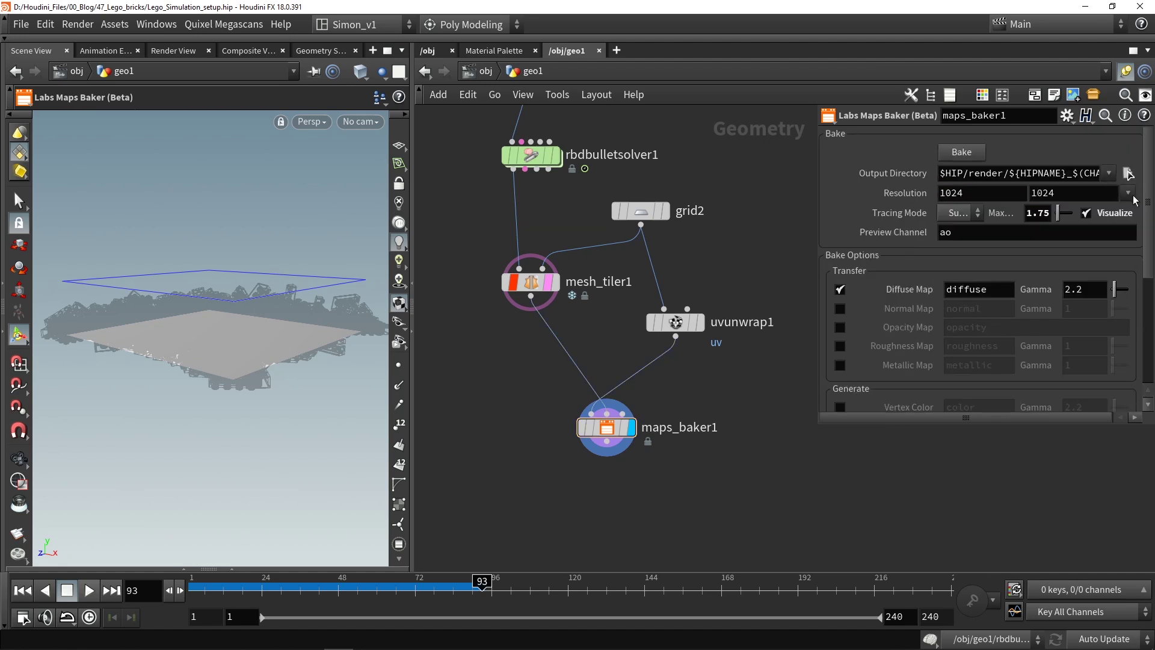
pyautogui.click(962, 152)
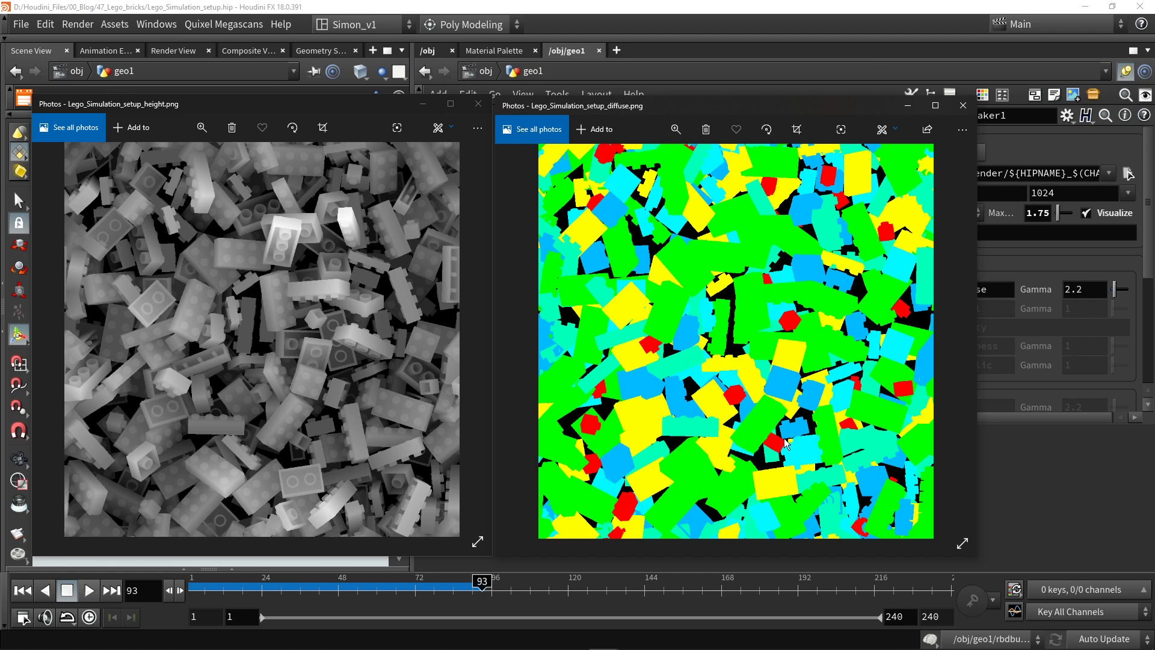
pyautogui.click(963, 105)
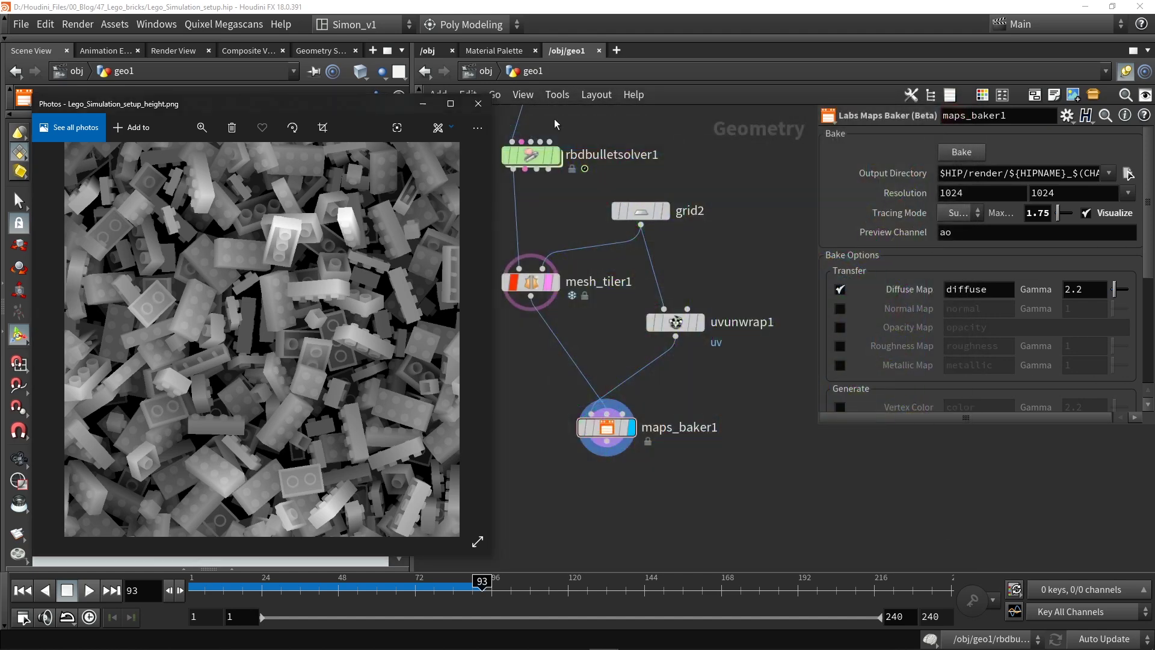
pyautogui.click(478, 104)
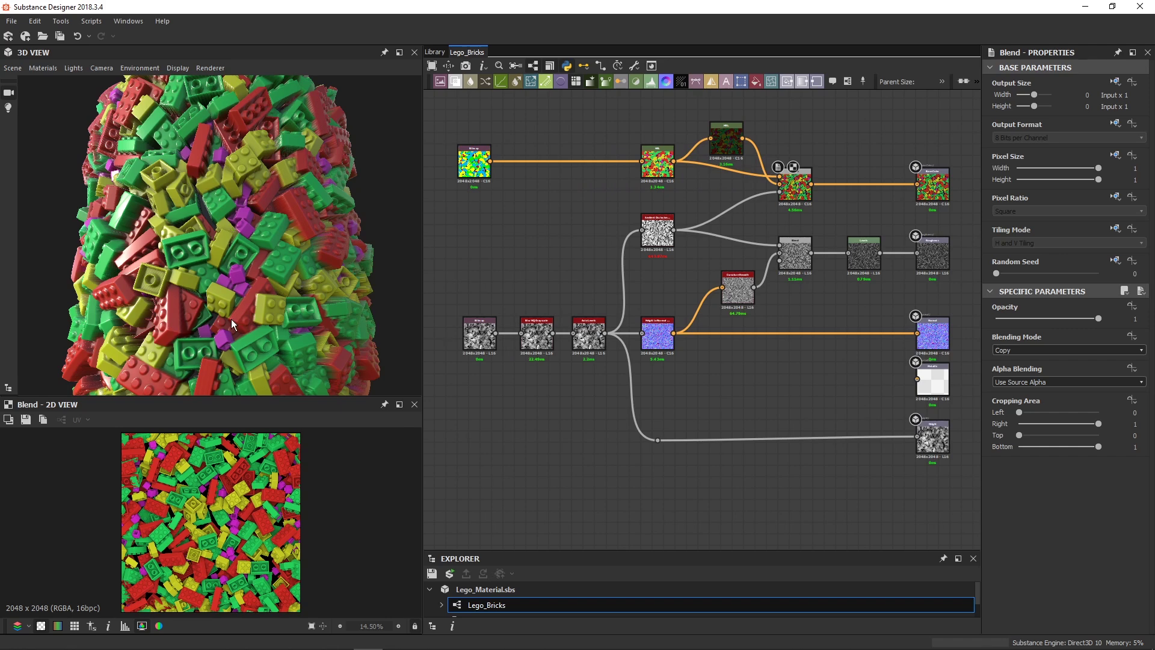
# - Switch to Substance Designer and examine the Lego_Bricks graph's height and diffuse bitmaps, auto levels node and height-to-normal node
pyautogui.click(476, 337)
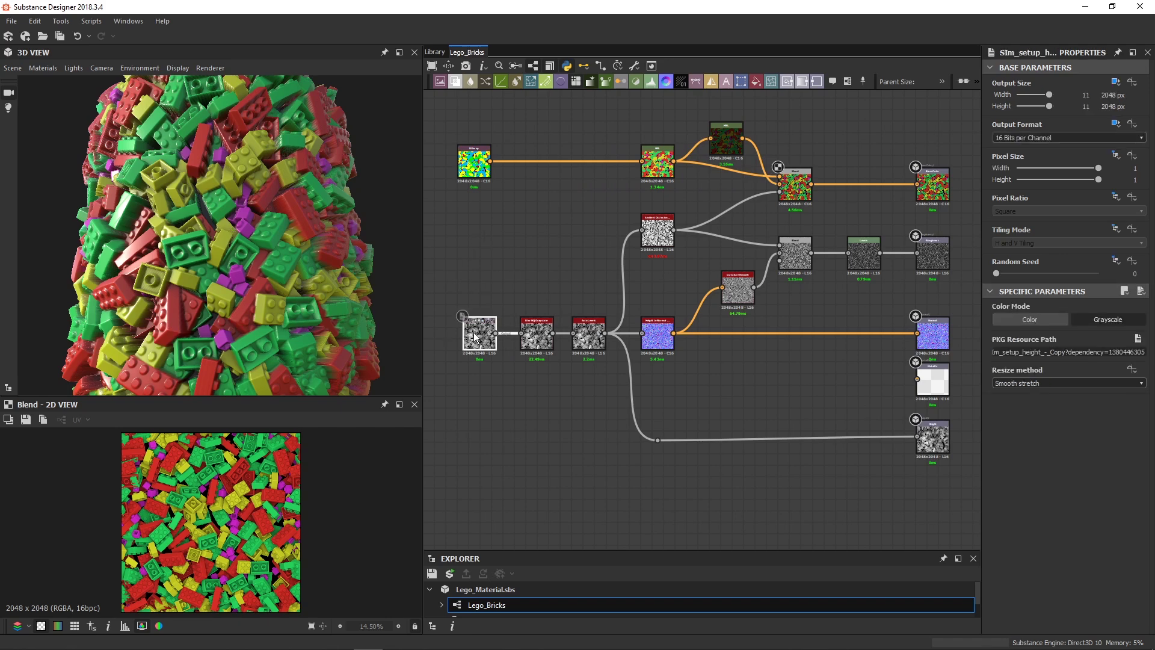
pyautogui.moveTo(491, 390); pyautogui.dragTo(436, 144)
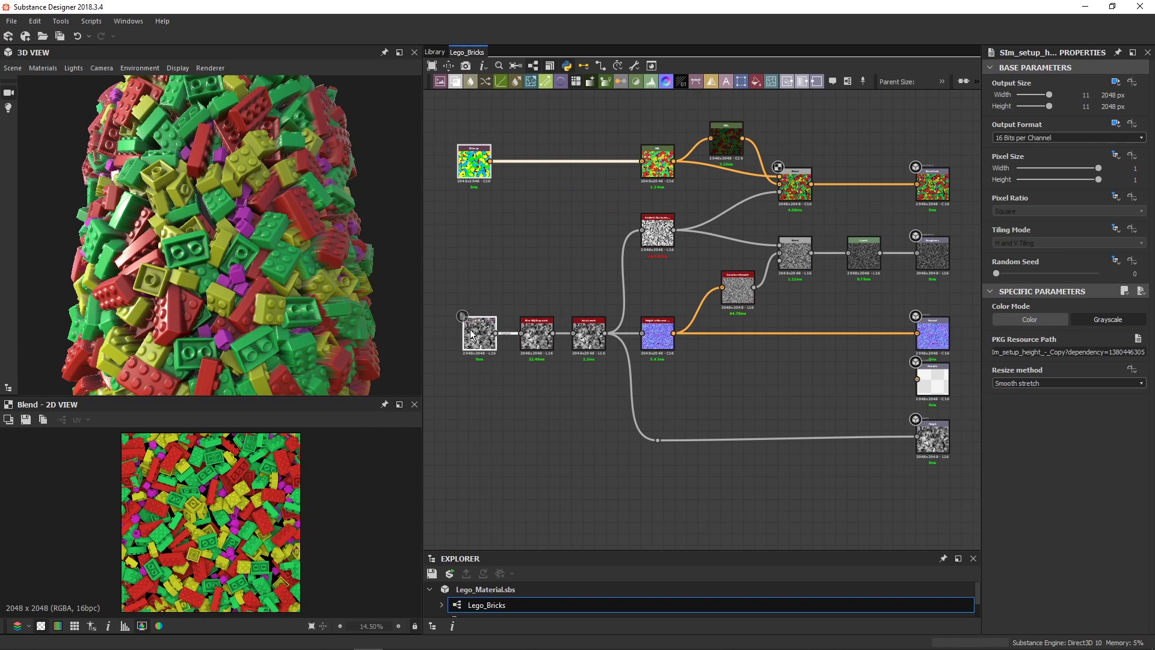
pyautogui.doubleClick(480, 333)
pyautogui.doubleClick(469, 171)
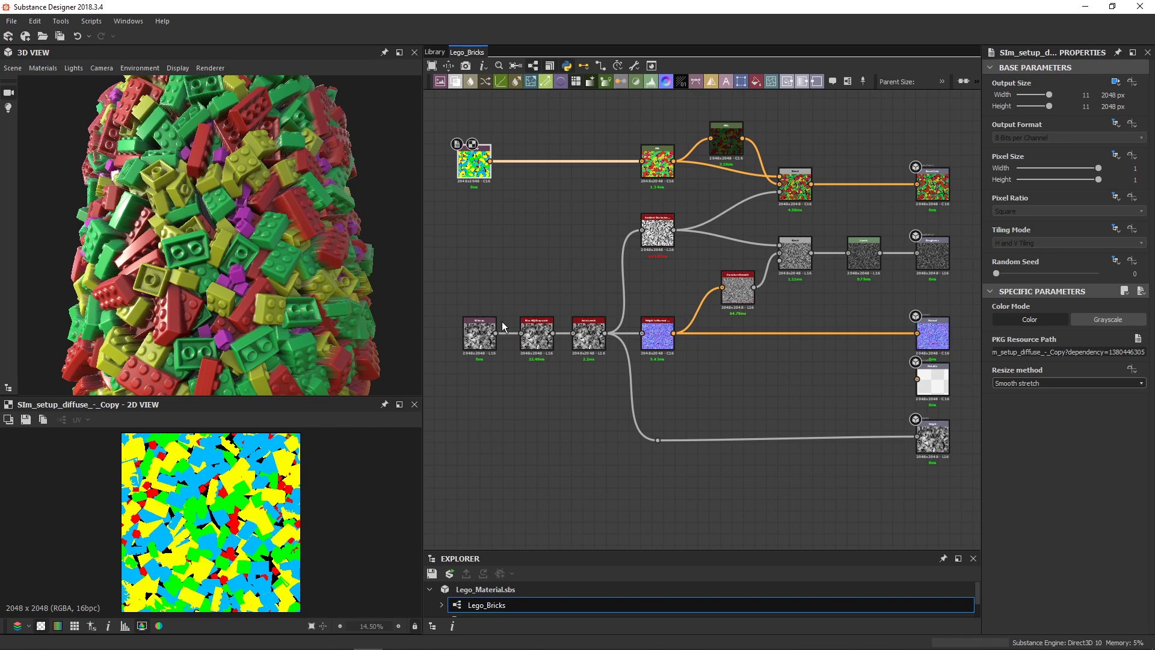
pyautogui.doubleClick(589, 336)
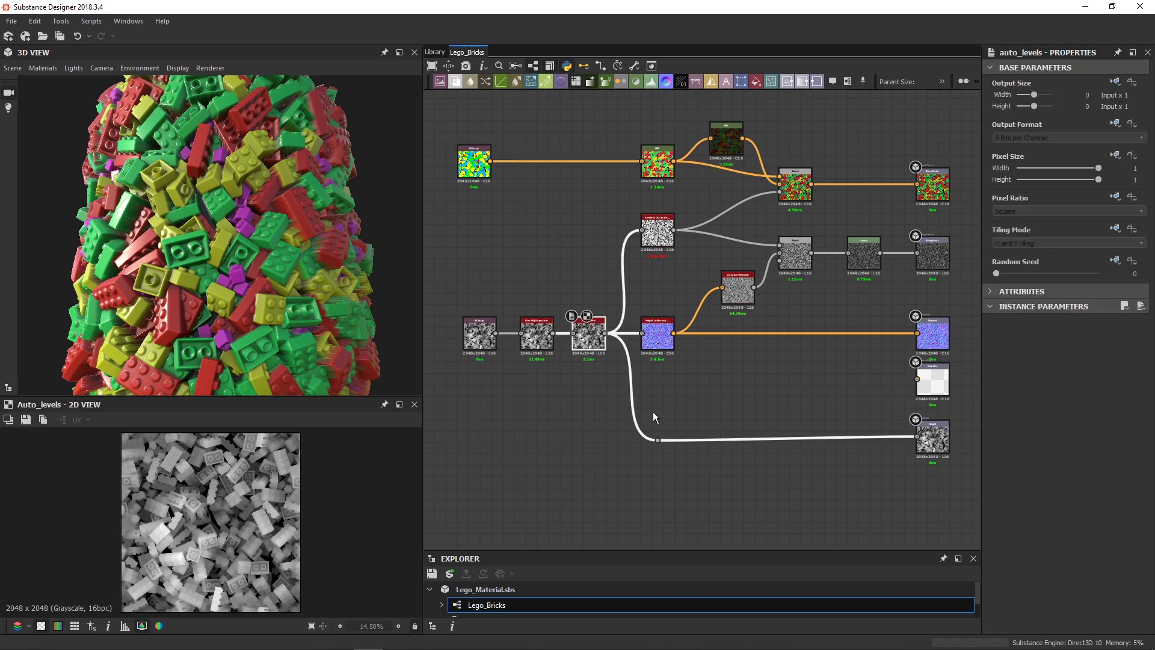
pyautogui.doubleClick(658, 349)
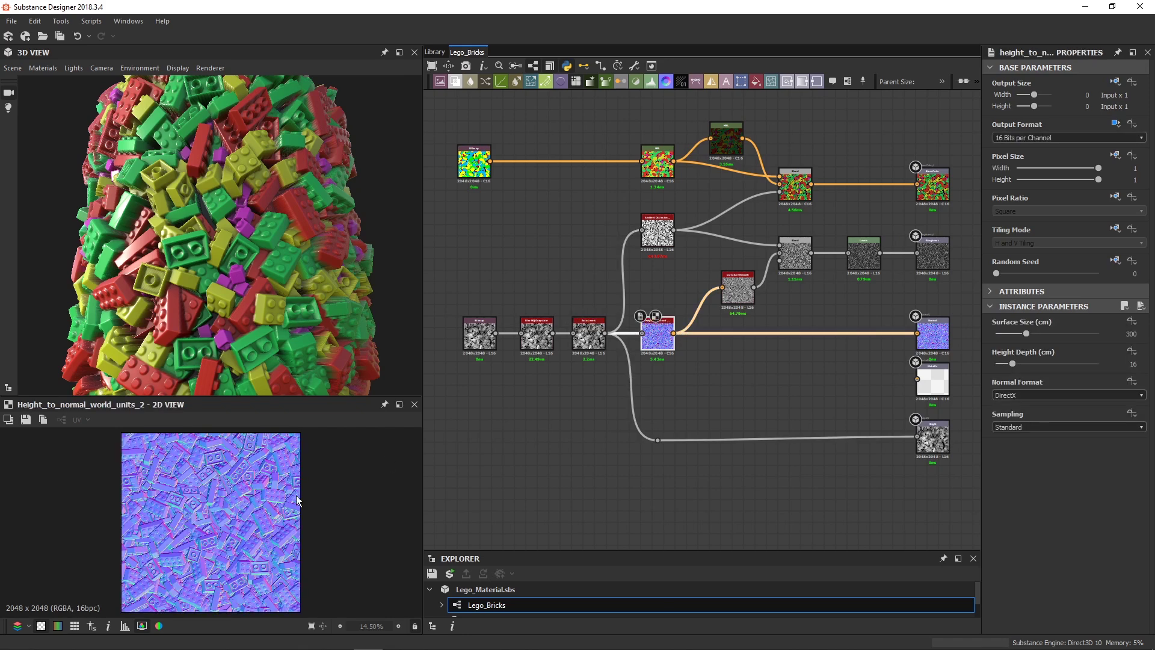
# - Examine the normal map up close and preview the ambient occlusion, smooth curvature, HSL and both Blend nodes' outputs
pyautogui.scroll(5, 198, 510)
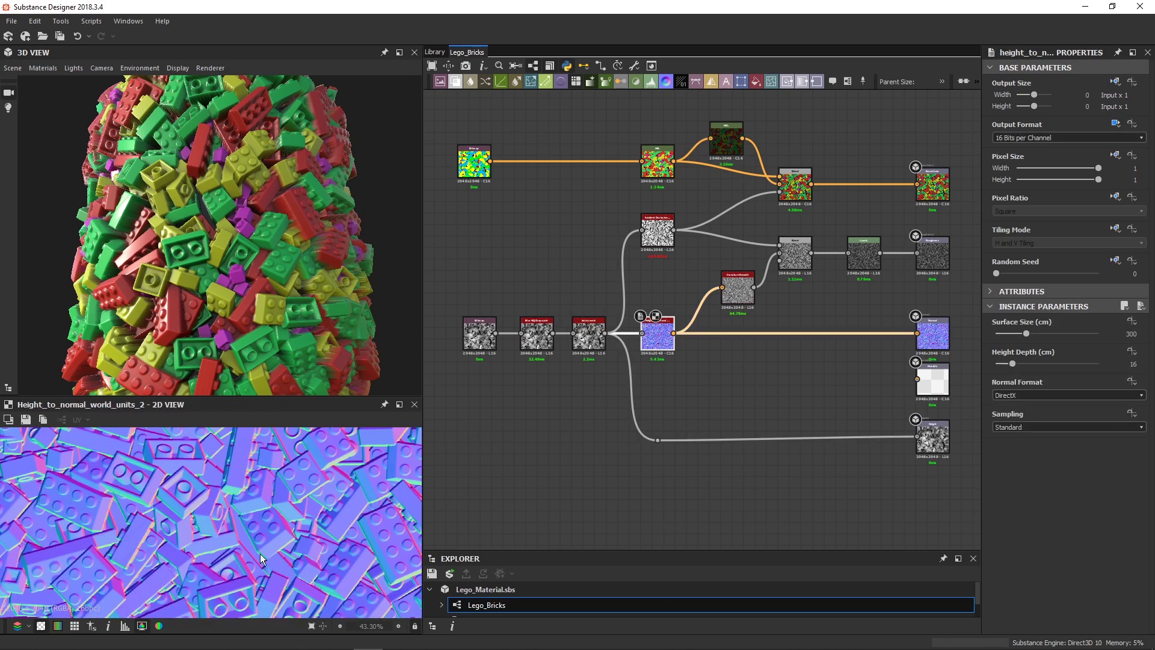
pyautogui.doubleClick(653, 242)
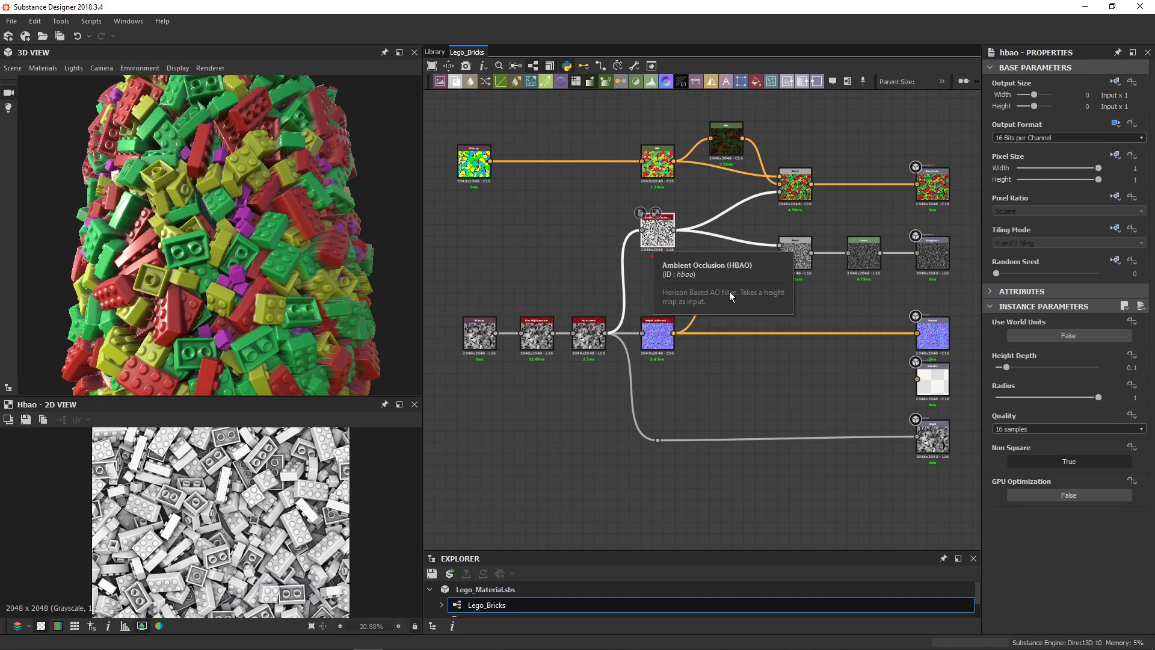
pyautogui.doubleClick(730, 290)
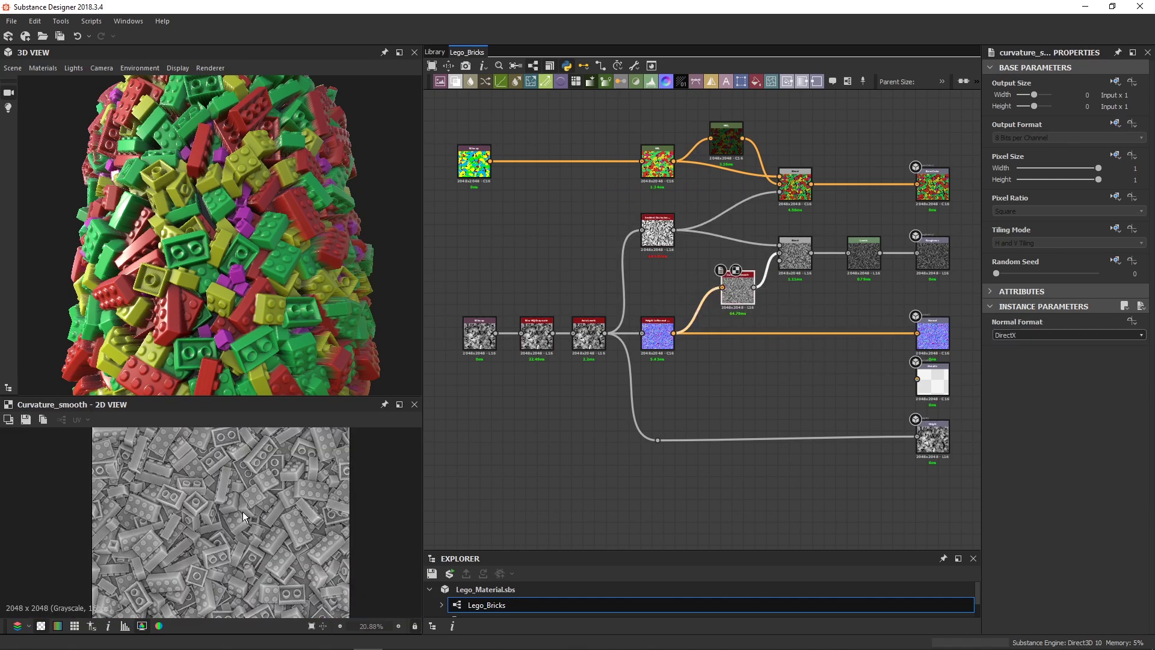
pyautogui.doubleClick(656, 173)
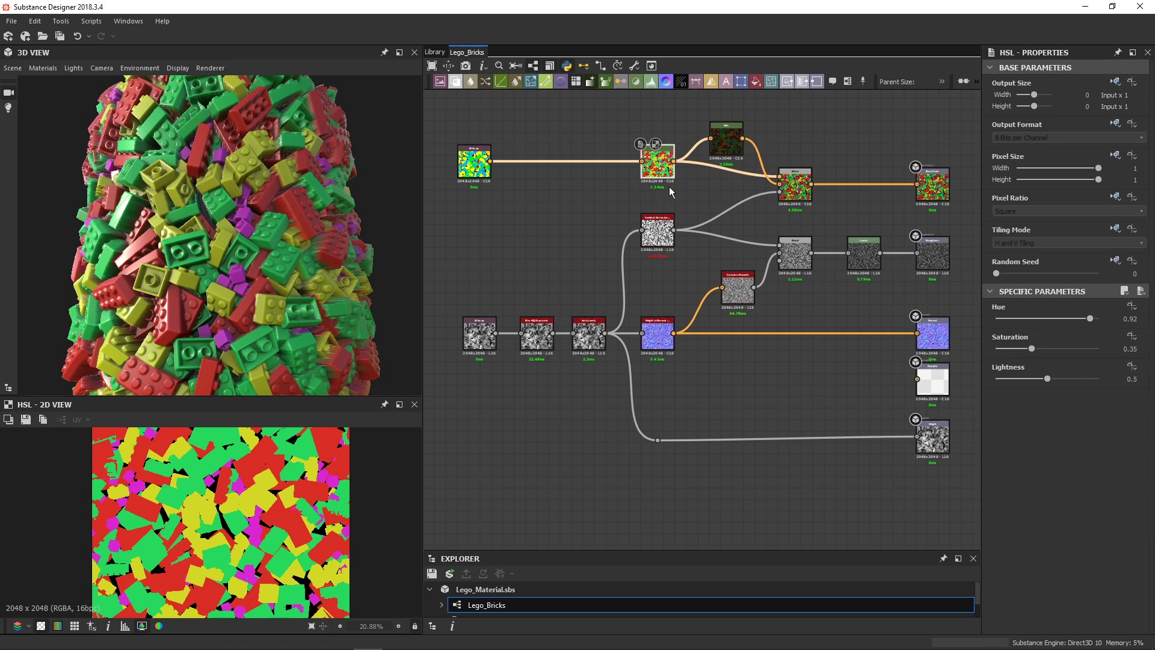
pyautogui.doubleClick(794, 187)
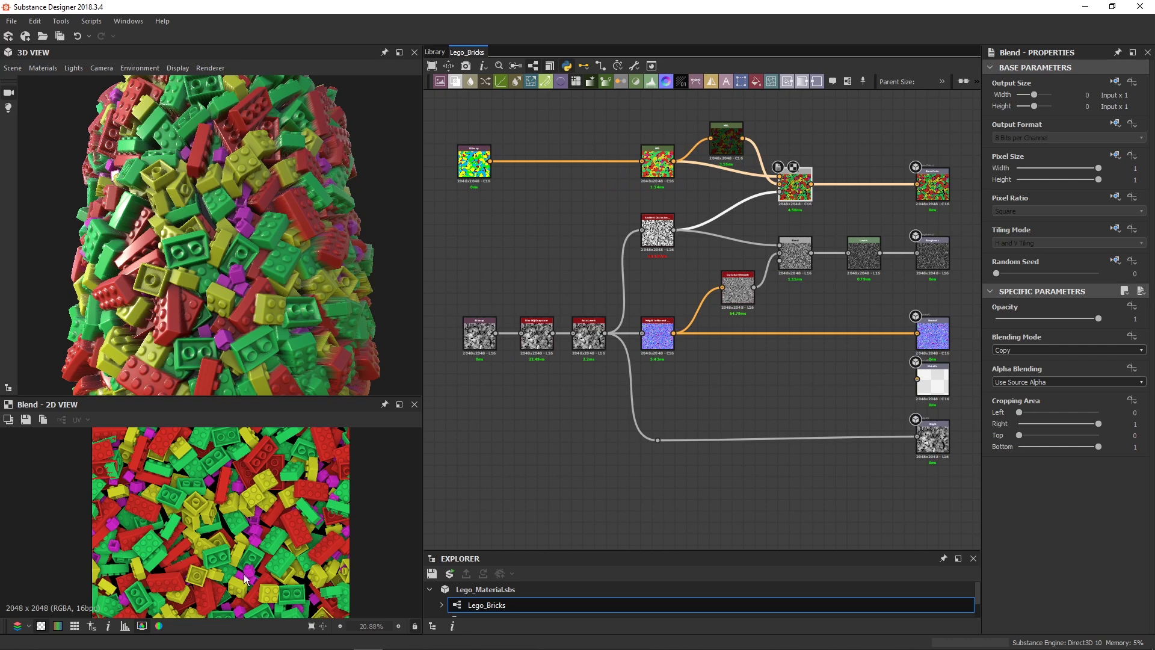
pyautogui.click(793, 266)
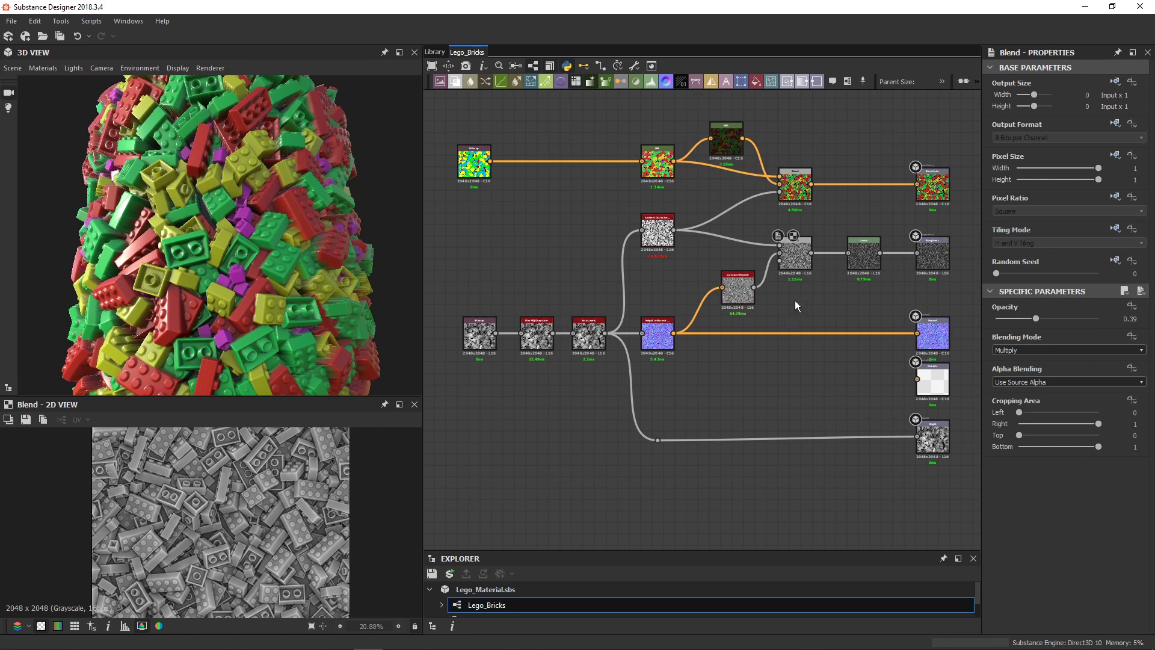
# - Recolor the bricks with the HSL node, trying a hue of 0 and settling on 0.75
pyautogui.click(662, 175)
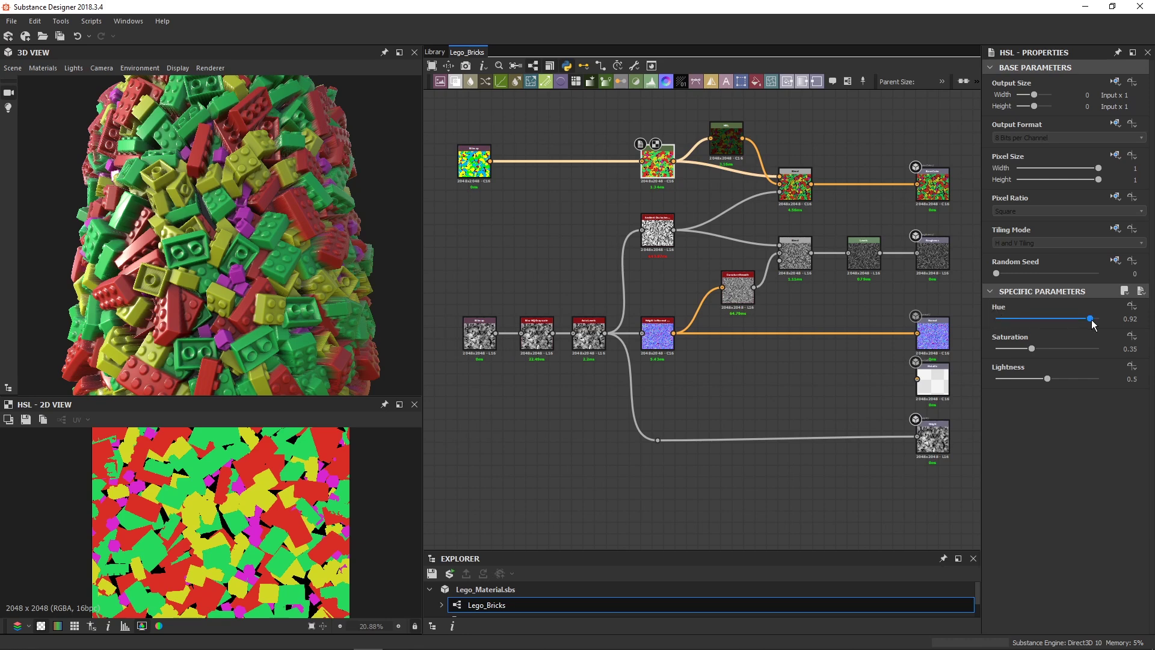
pyautogui.moveTo(1092, 322); pyautogui.dragTo(997, 313)
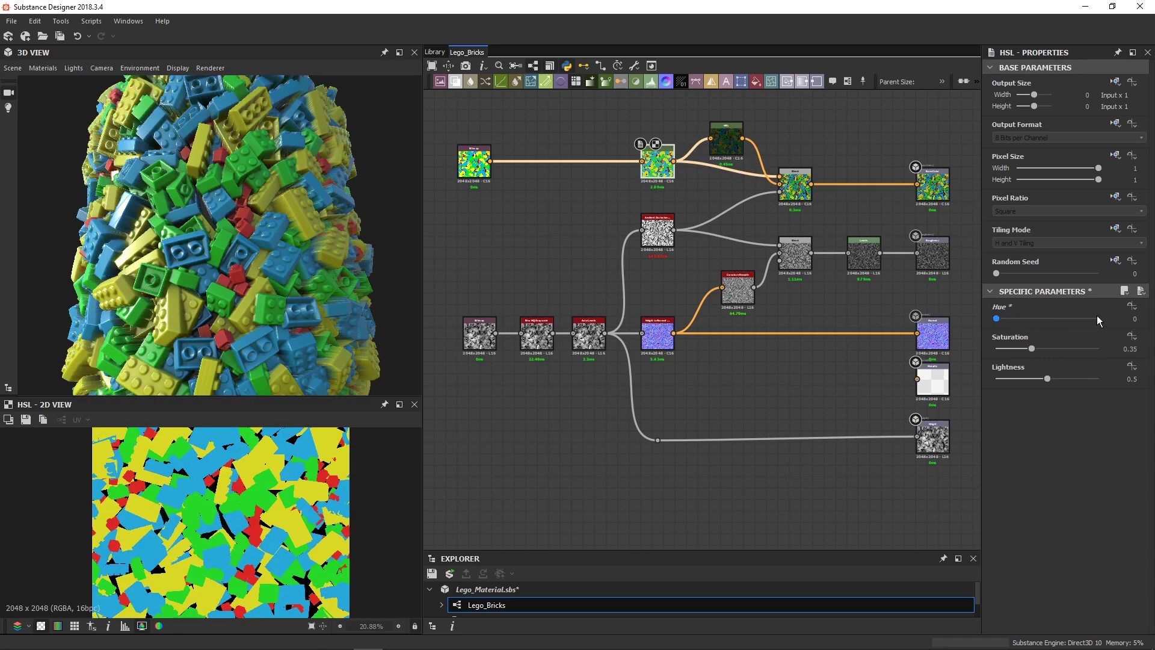
pyautogui.moveTo(998, 320); pyautogui.dragTo(1072, 323)
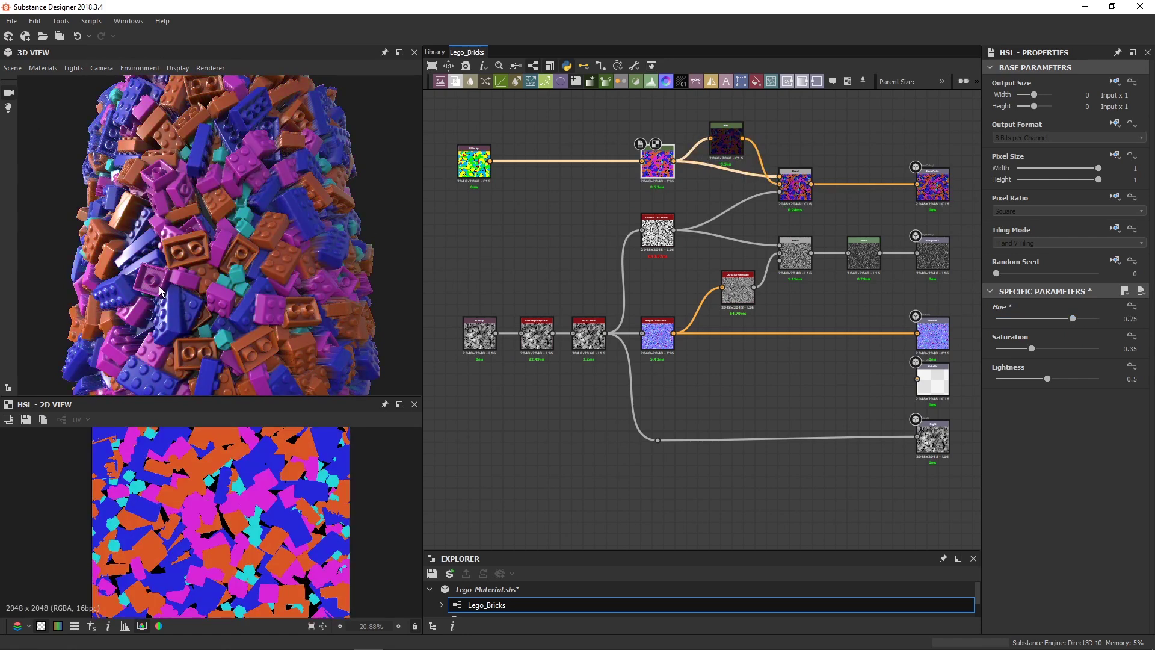